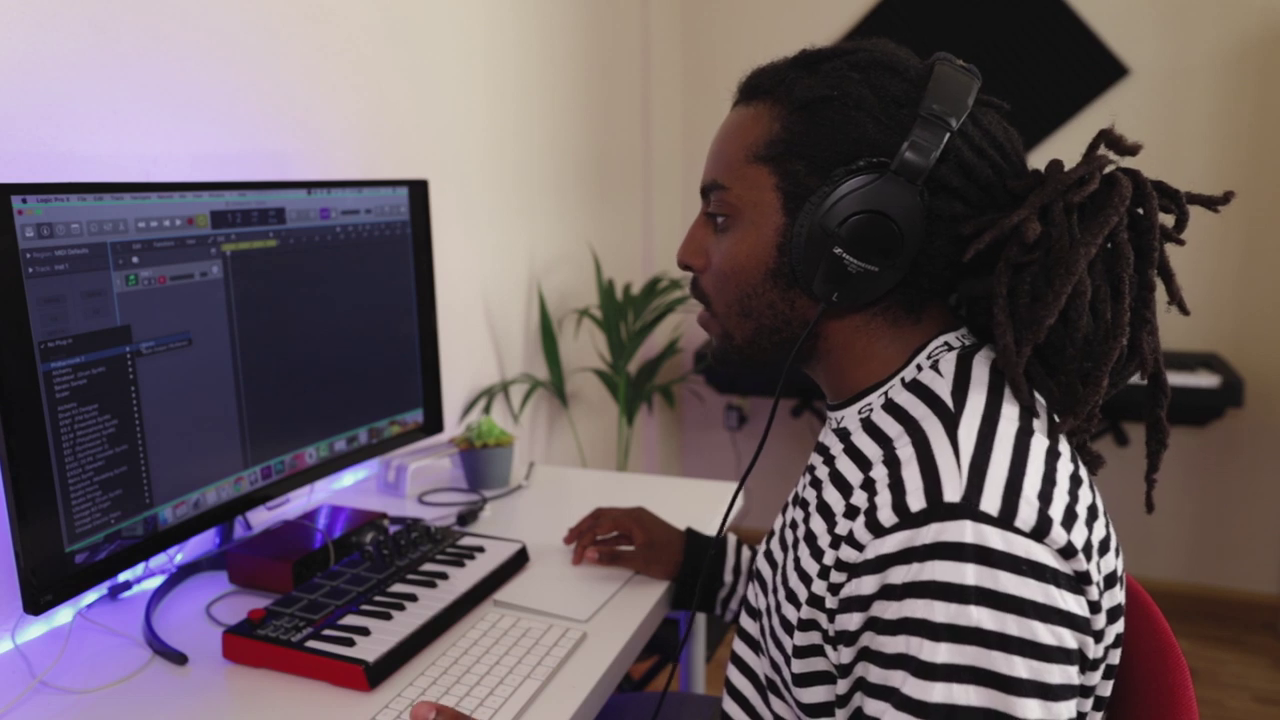
- Load the Philharmonik instrument on the software instrument track and search its sounds for "celest"
left_click(165, 343)
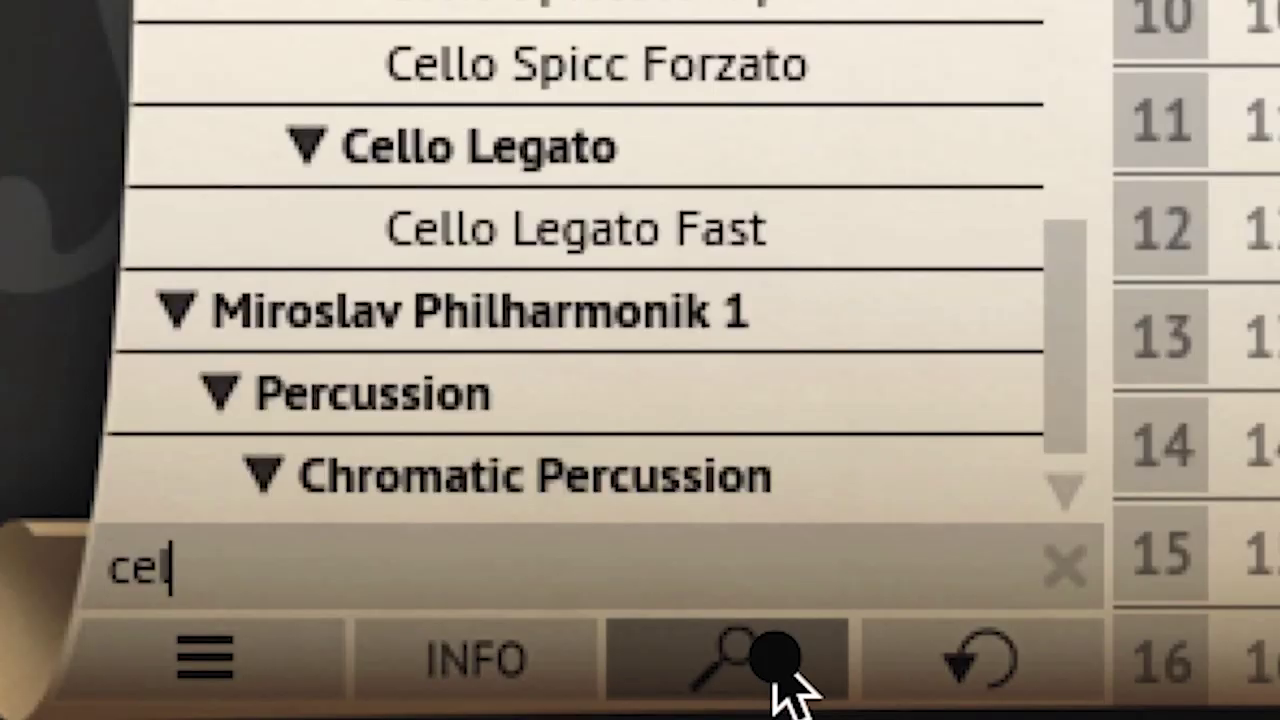
type("est")
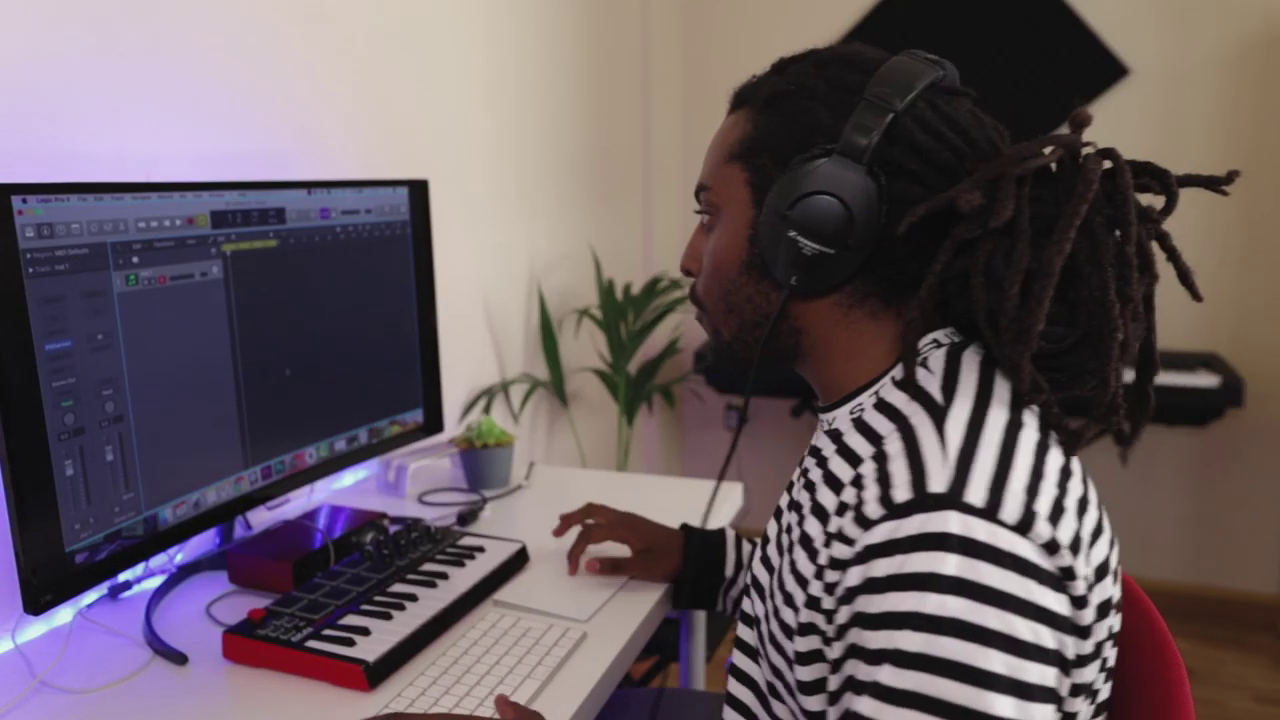
- Create a four-bar MIDI region and start its melody in bar 1 with a D#3 note followed by an F#3 note
right_click(233, 259)
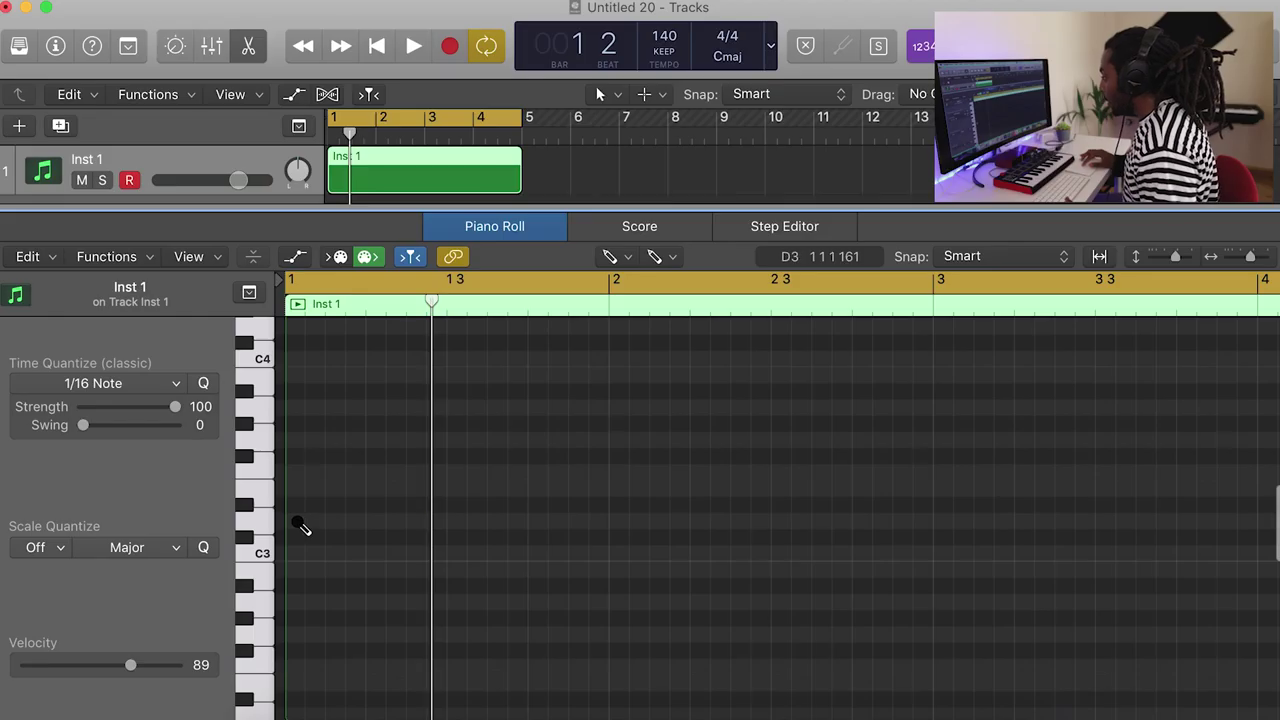
left_click(297, 522)
left_click_drag(310, 525, 310, 503)
key("space")
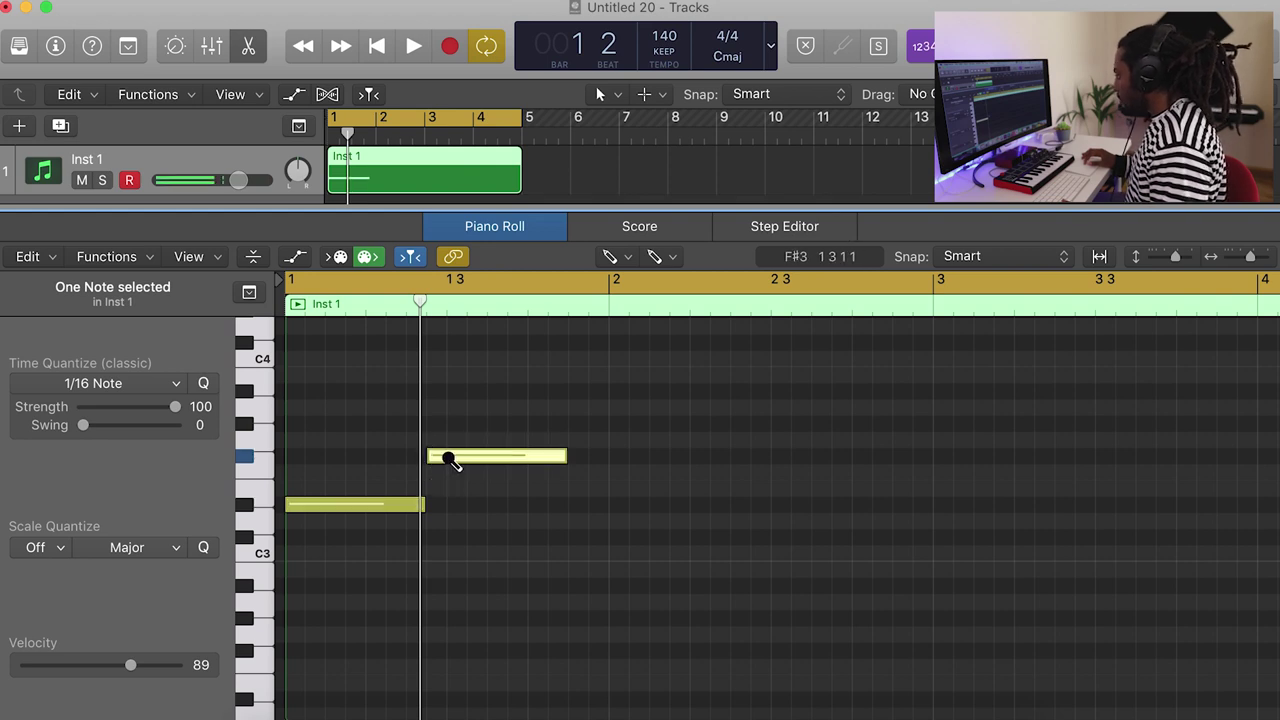
- Add an A#3 note on beat 4 of bar 1 and play the melody from the start
left_click_drag(548, 425, 543, 390)
scroll(660, 376, "up", 2)
key("space")
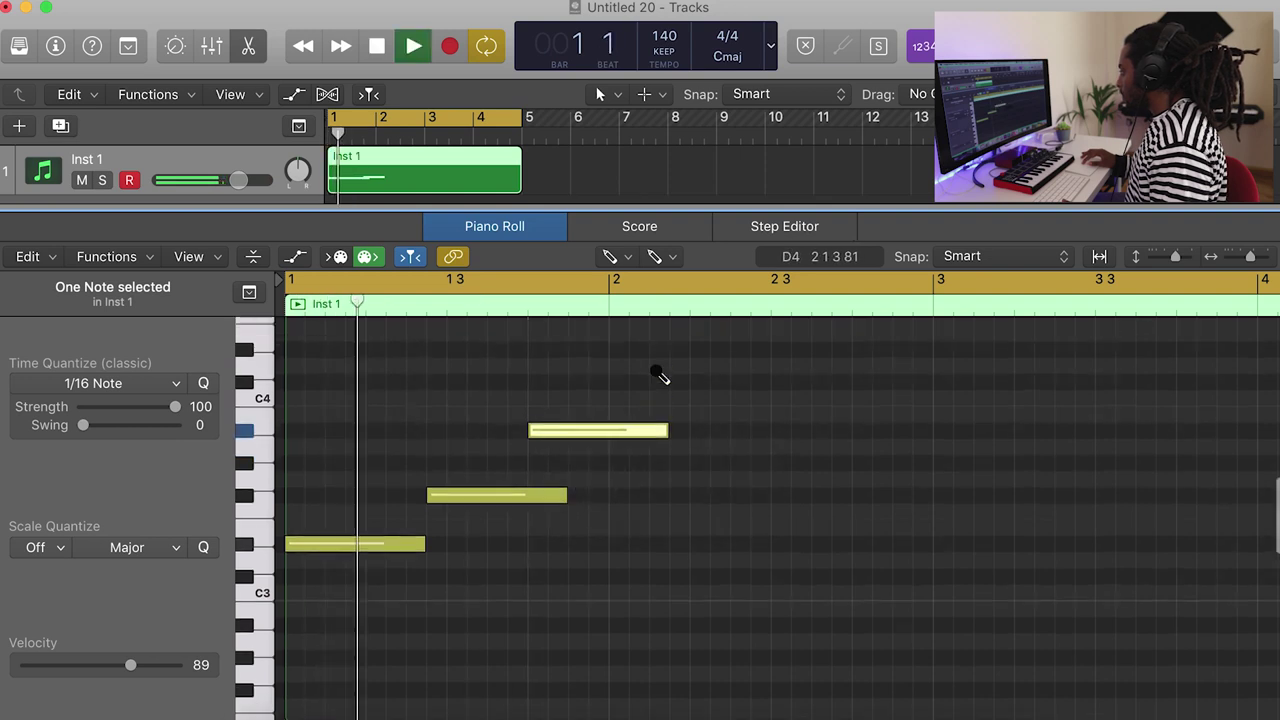
scroll(695, 450, "up", 2)
key("space")
key("space")
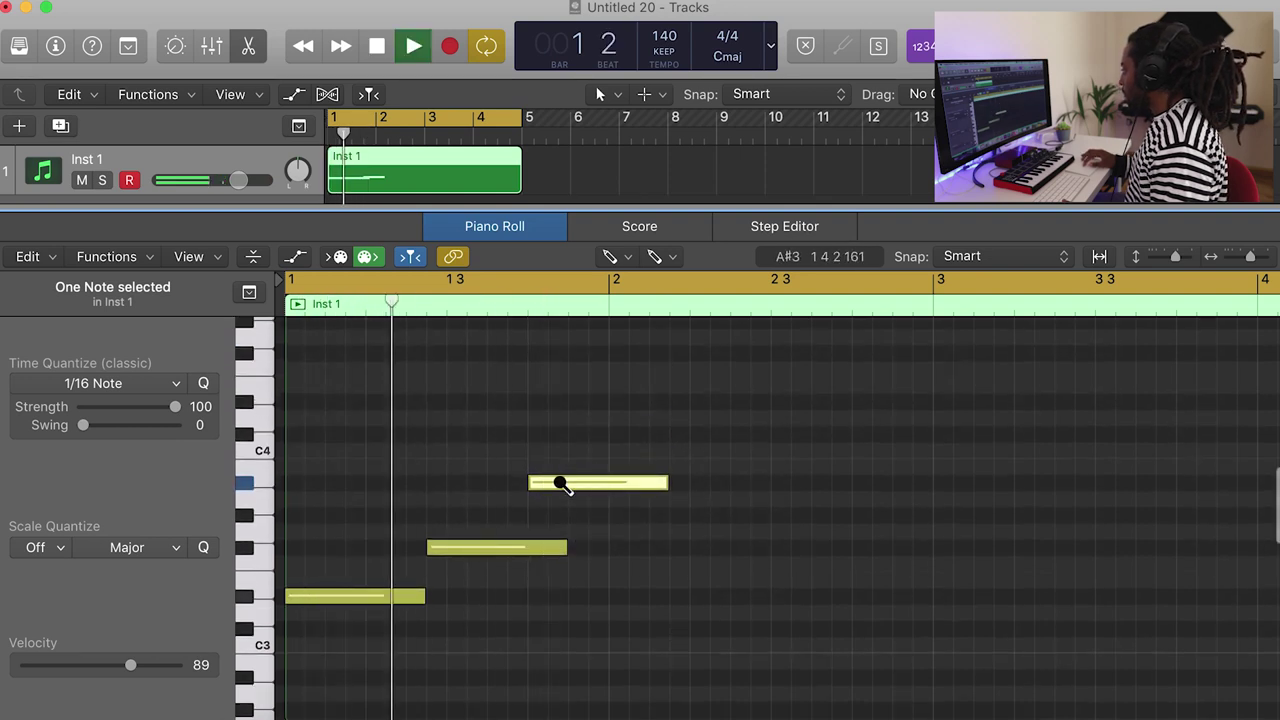
- Move the F#3 note onto beat 3 of bar 1 and listen to the melody
key("space")
left_click(467, 546)
left_click_drag(467, 546, 487, 546)
key("space")
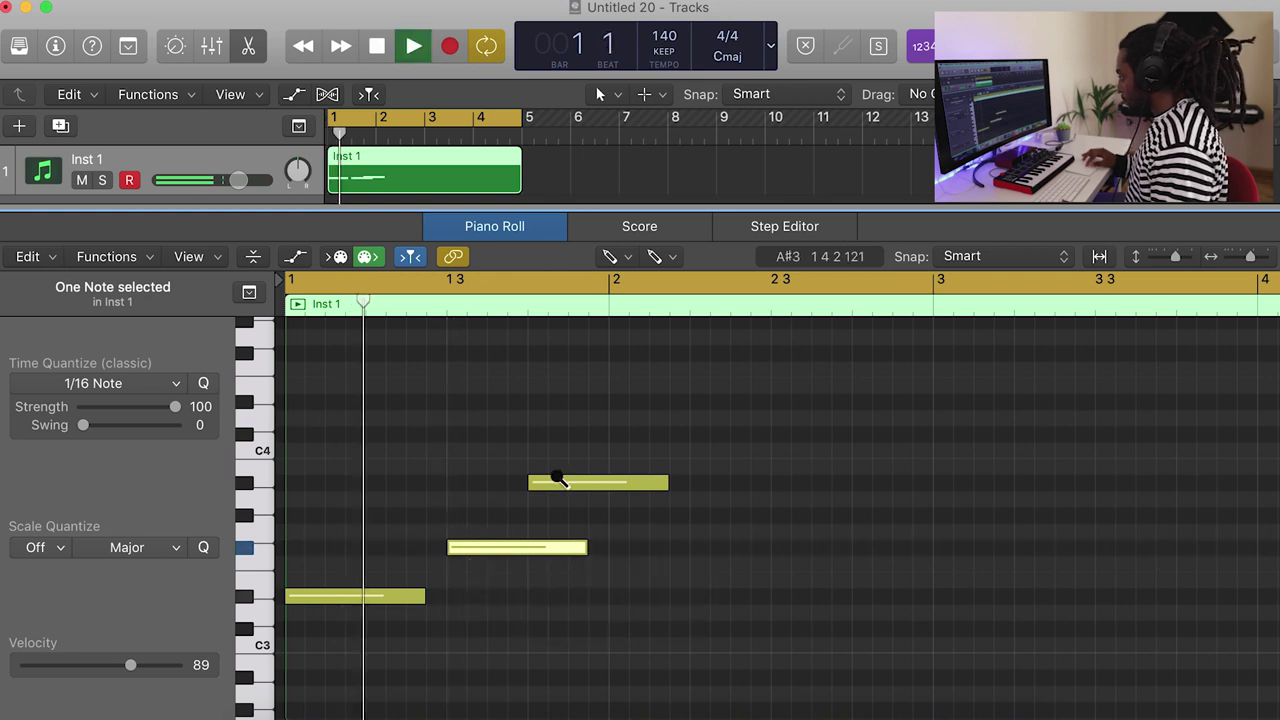
key("space")
left_click(555, 485)
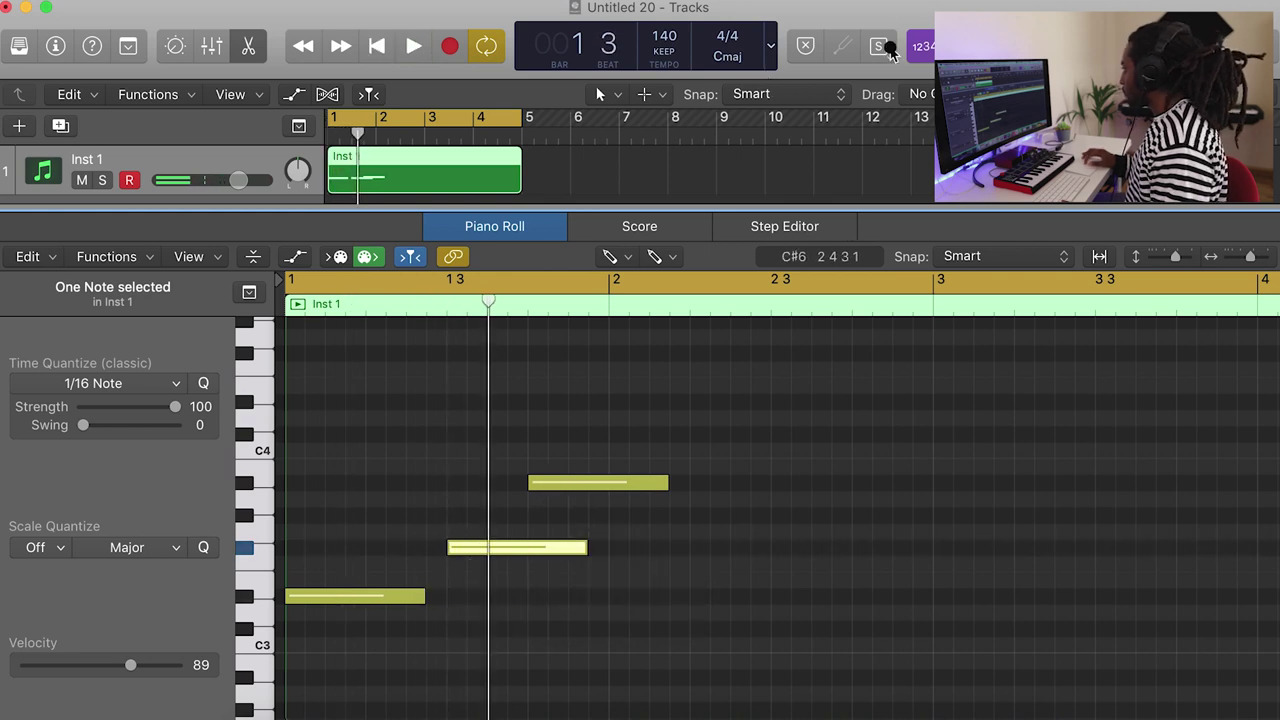
key("space")
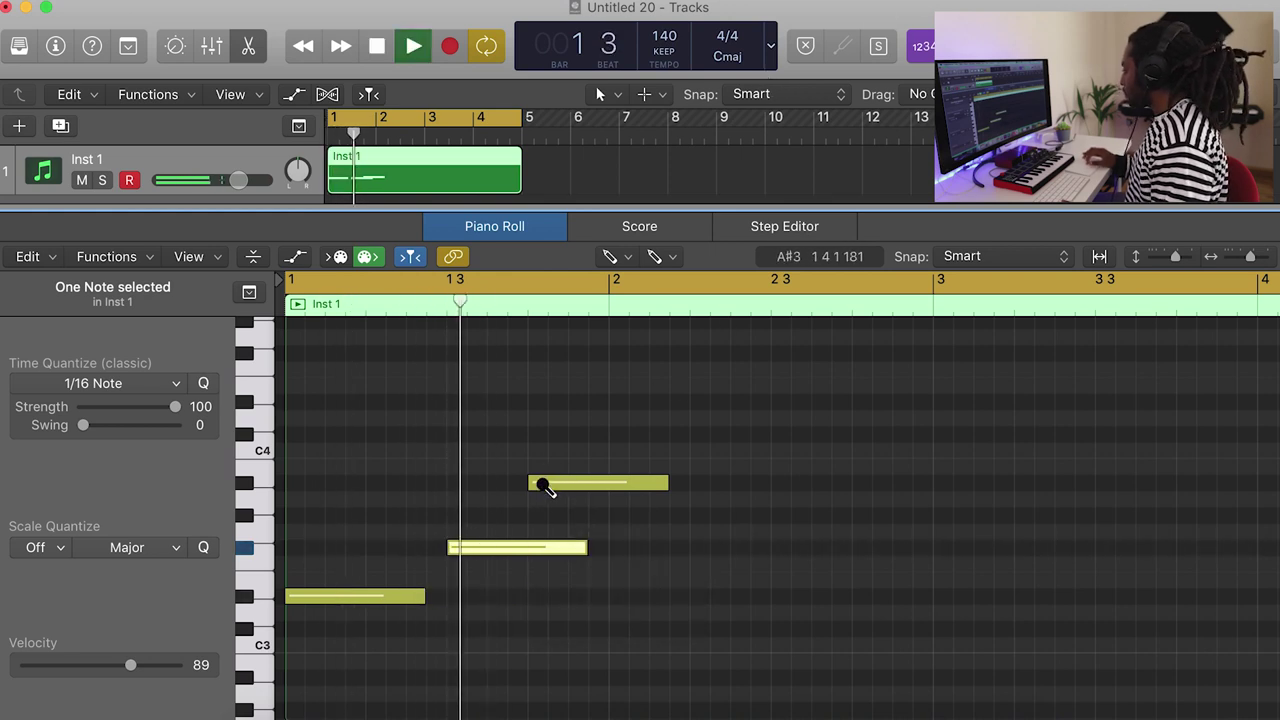
key("space")
- Add a D#4 note at the start of bar 2 and an A#3 note on beat 3 of bar 2, and play the phrase
left_click(609, 448)
left_click_drag(614, 449, 624, 413)
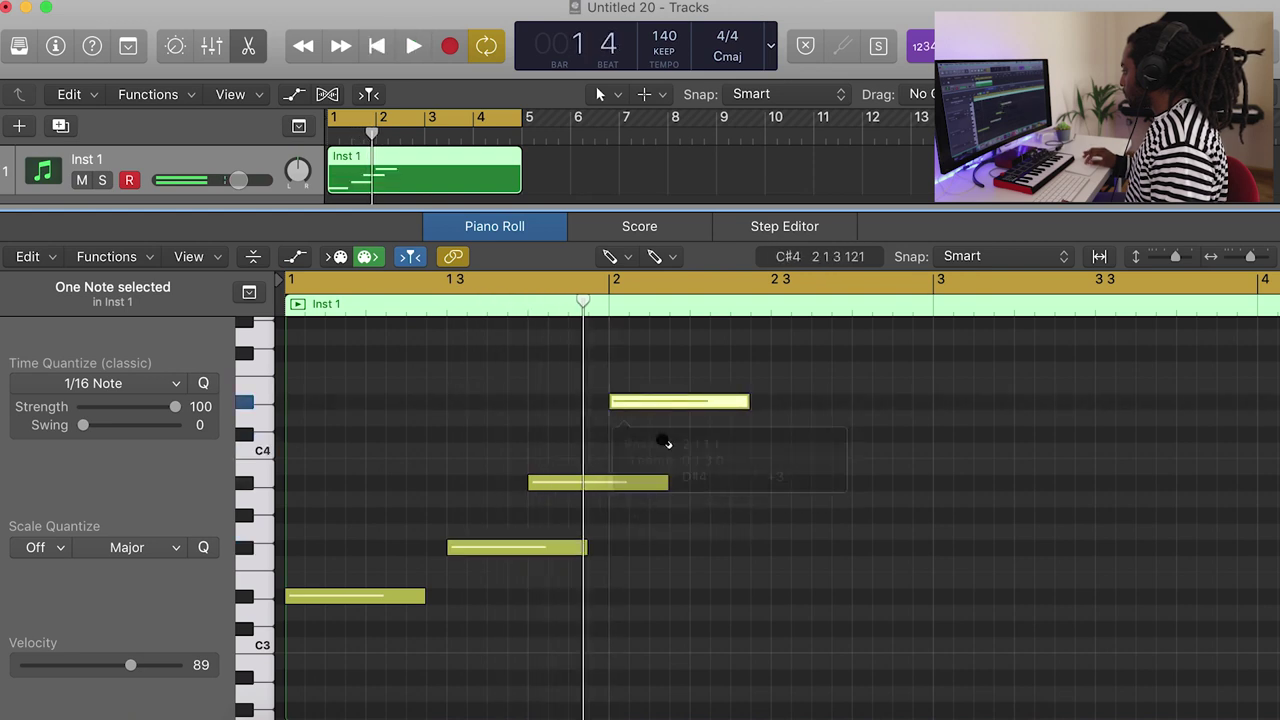
left_click(793, 485)
left_click_drag(795, 490, 809, 491)
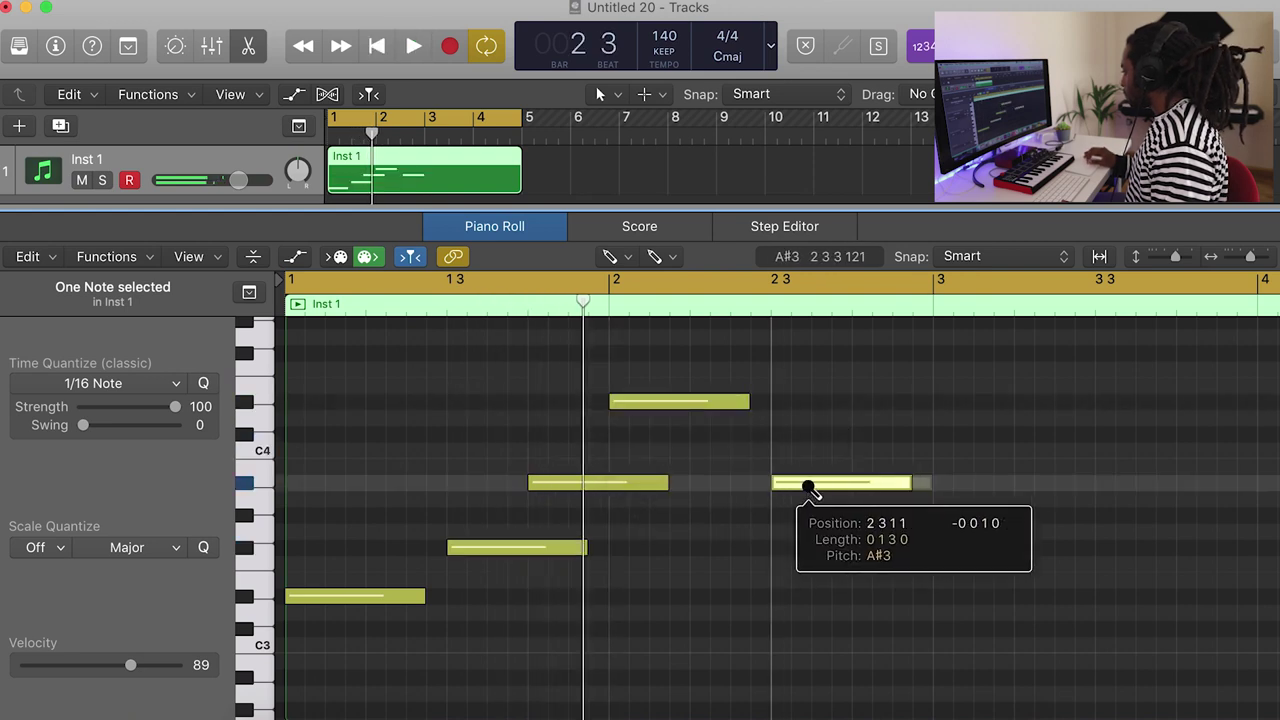
key("space")
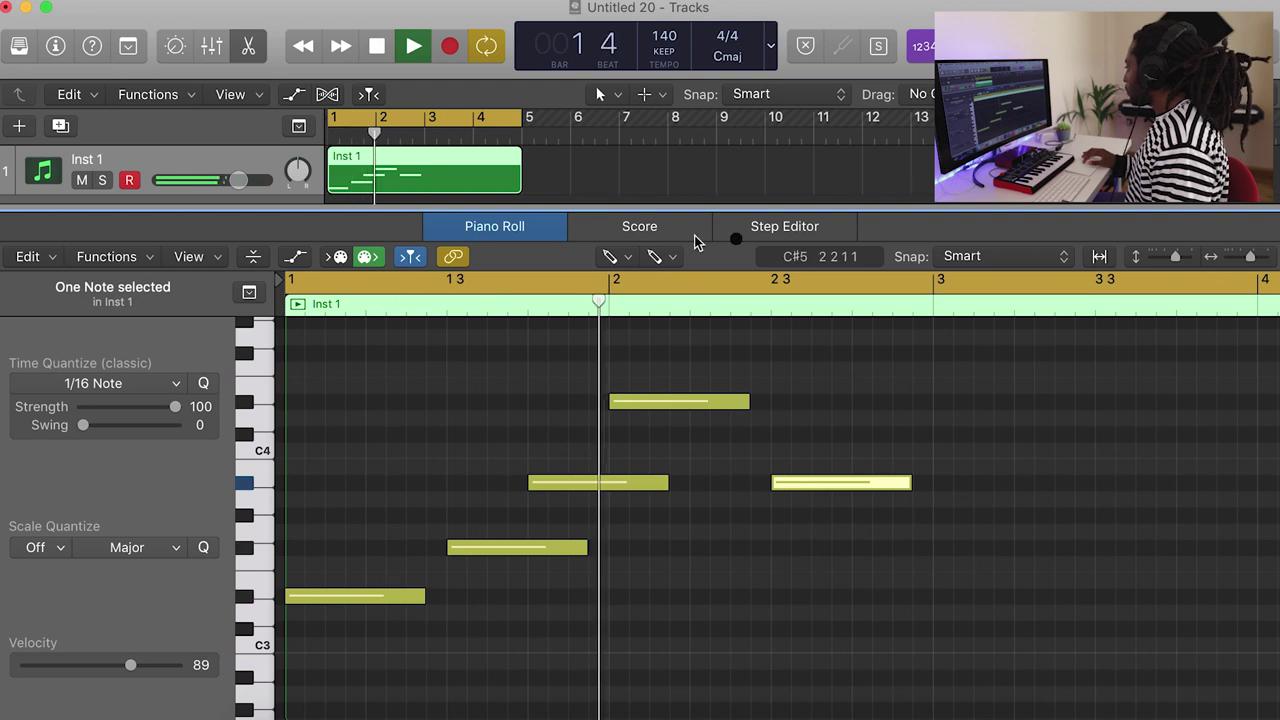
- Select the five notes of the phrase and repeat them across bars 3 and 4
key("space")
left_click(610, 256)
left_click(614, 271)
mouse_move(874, 652)
left_mouse_down()
mouse_move(371, 423)
mouse_move(382, 404)
left_mouse_up()
key("super+r")
scroll(1120, 471, "right", 5)
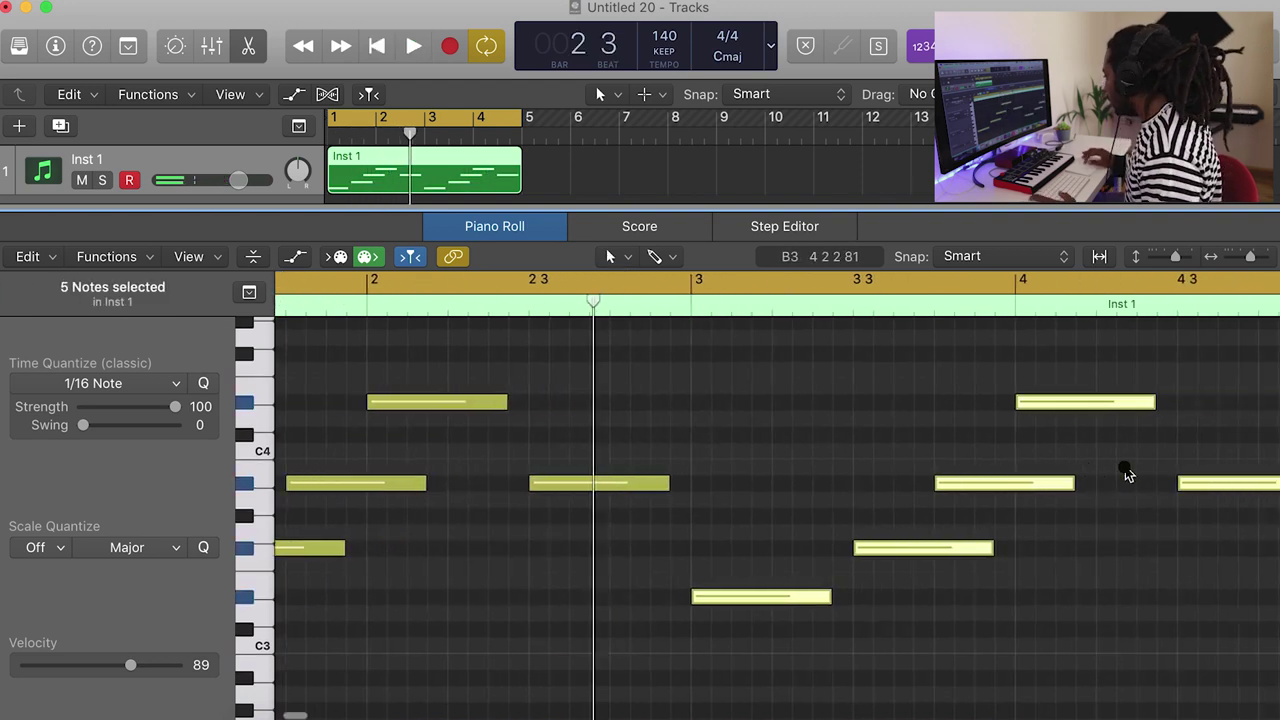
- Extend both the cycle range and the MIDI region to a length of eight bars
left_click(248, 46)
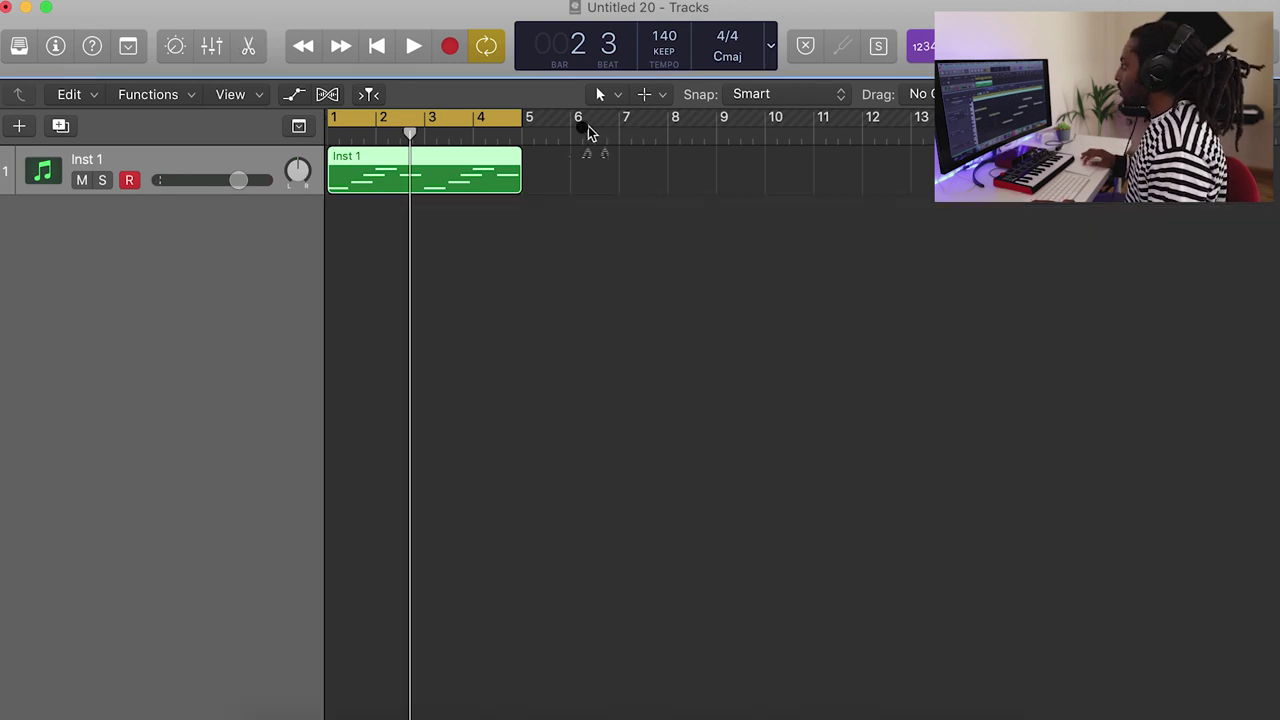
left_click_drag(514, 120, 716, 118)
left_click_drag(510, 183, 714, 180)
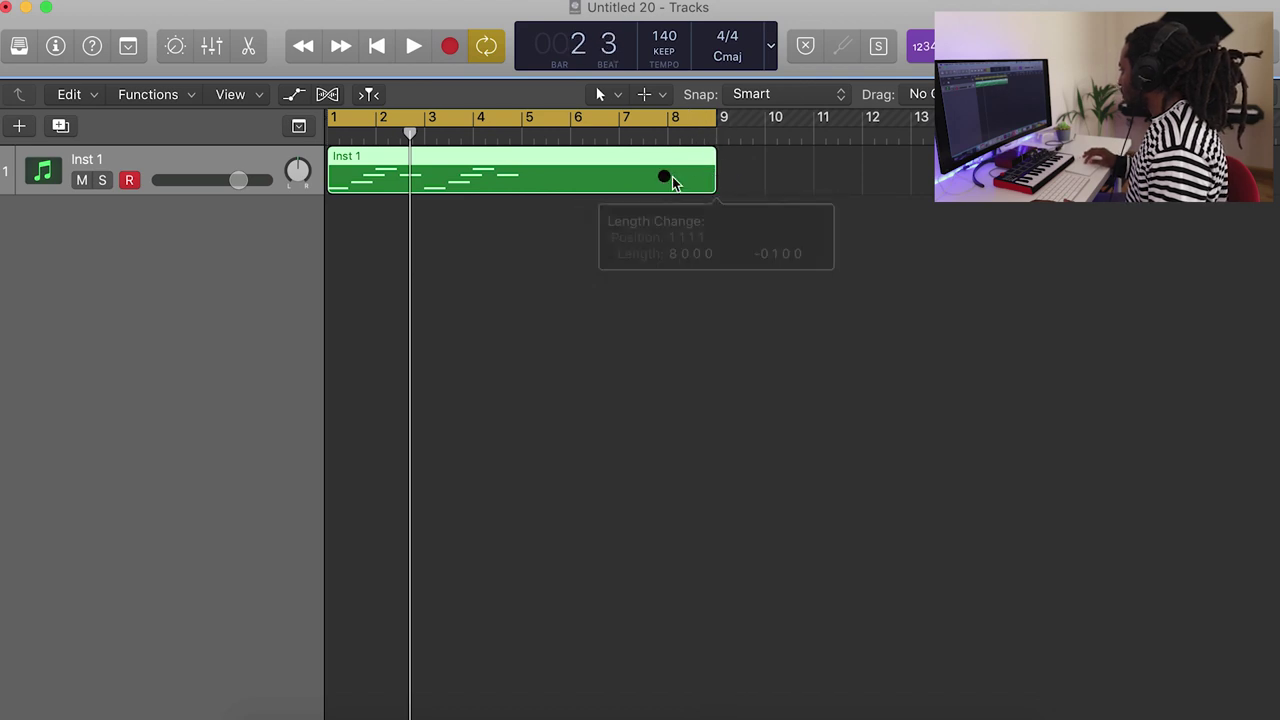
- Draw an F3 note at the start of bar 5 and an A#3 note on beat 3 of bar 5, and play back
double_click(666, 174)
key("space")
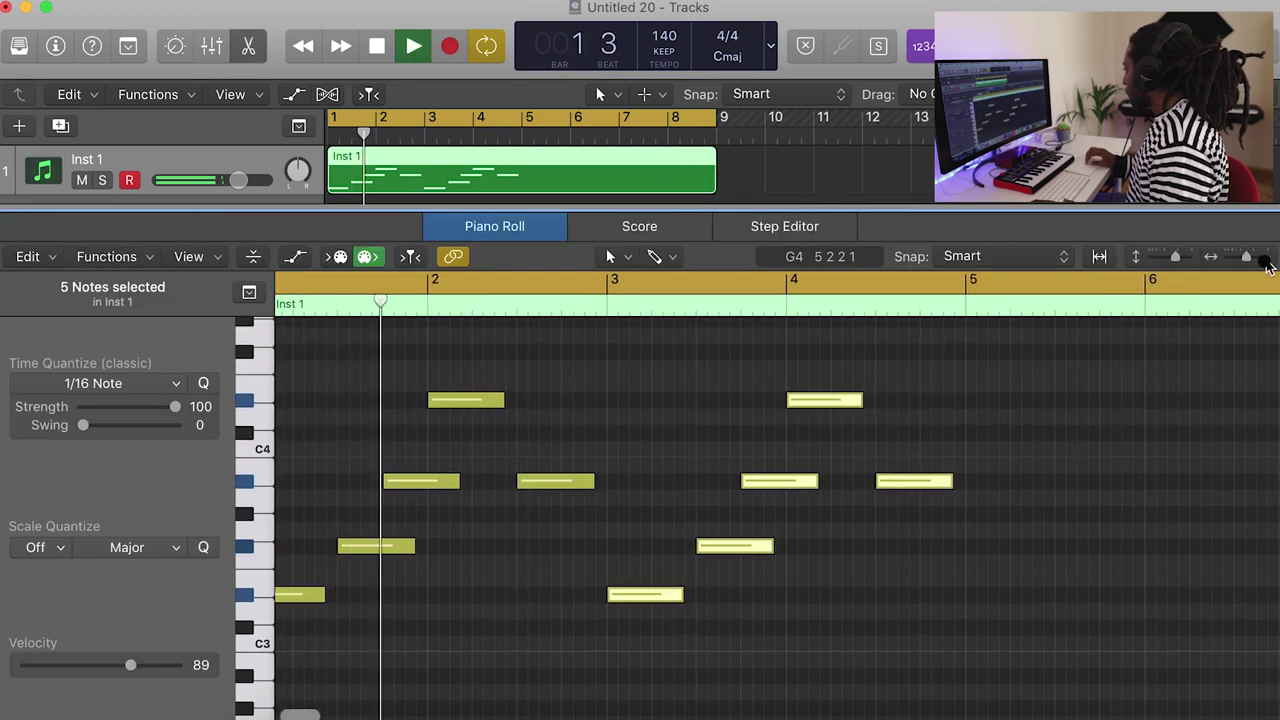
left_click_drag(1246, 256, 1205, 265)
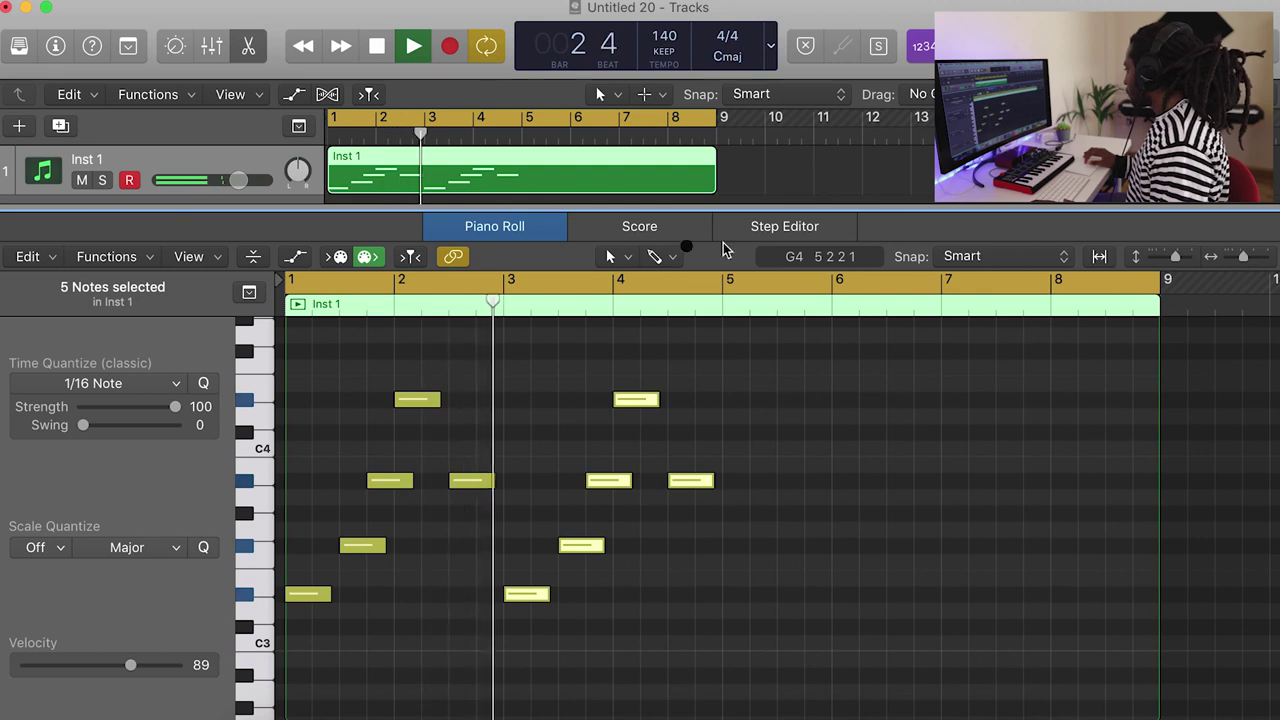
left_click(610, 256)
left_click(648, 310)
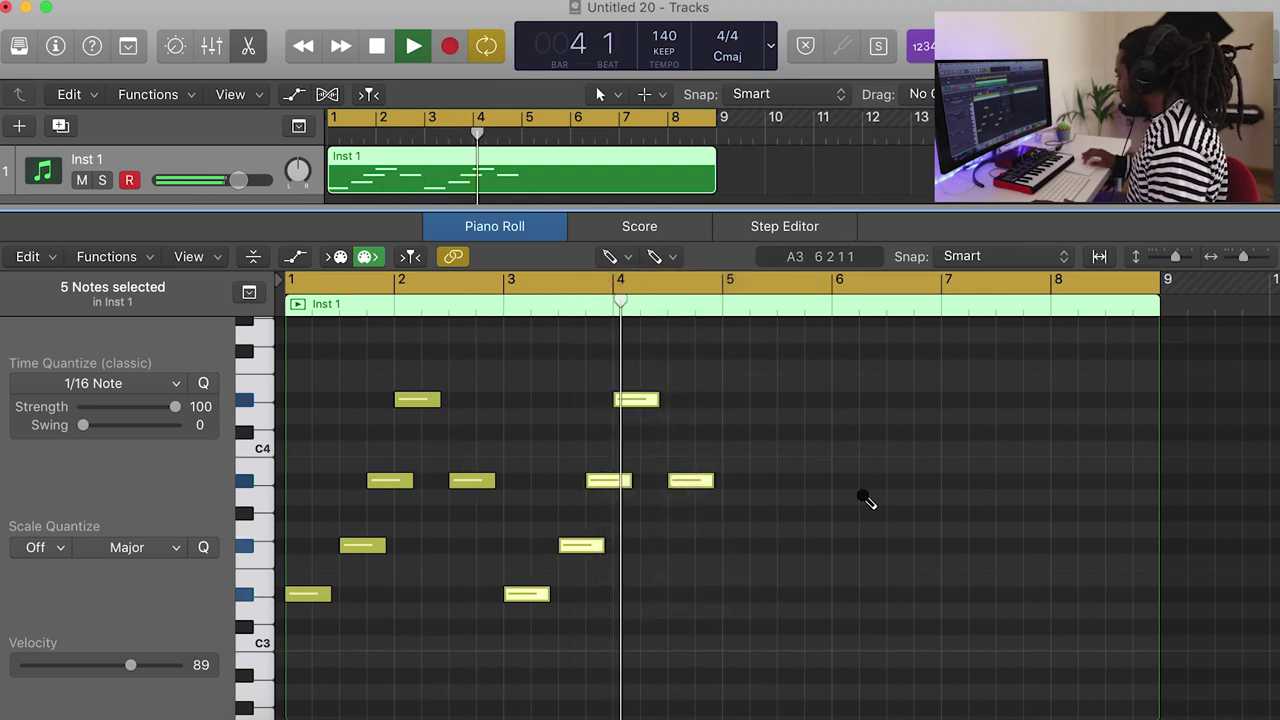
left_click_drag(748, 560, 746, 566)
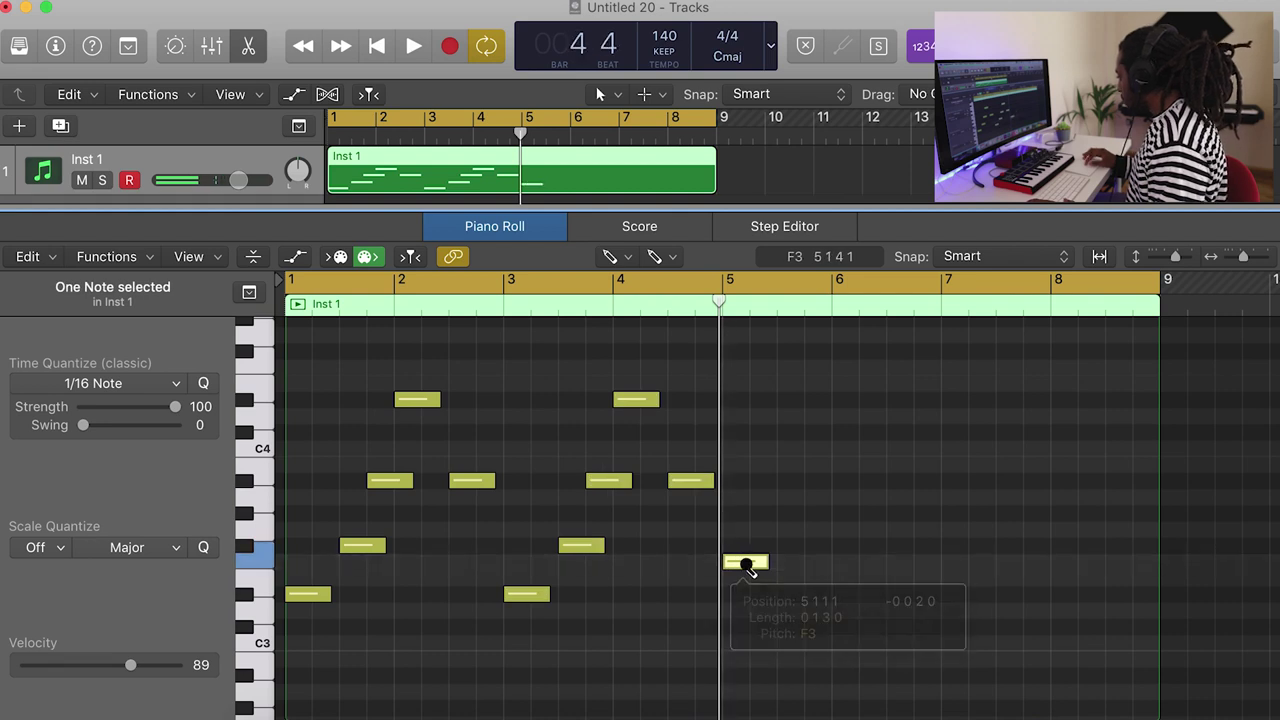
left_click_drag(803, 522, 800, 490)
key("space")
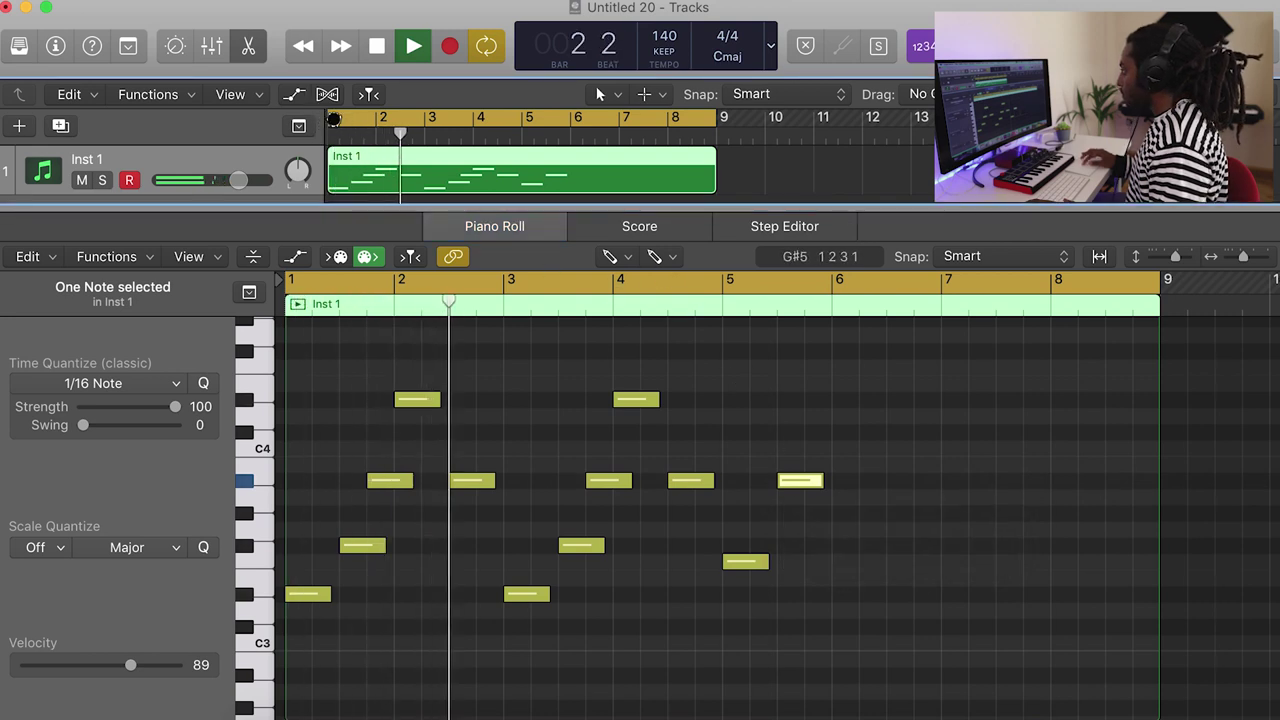
- Restrict the cycle range to bars 5 to 8 and add a C#4 note on beat 4 of bar 5
left_click_drag(332, 120, 530, 121)
key("space")
left_click(818, 449)
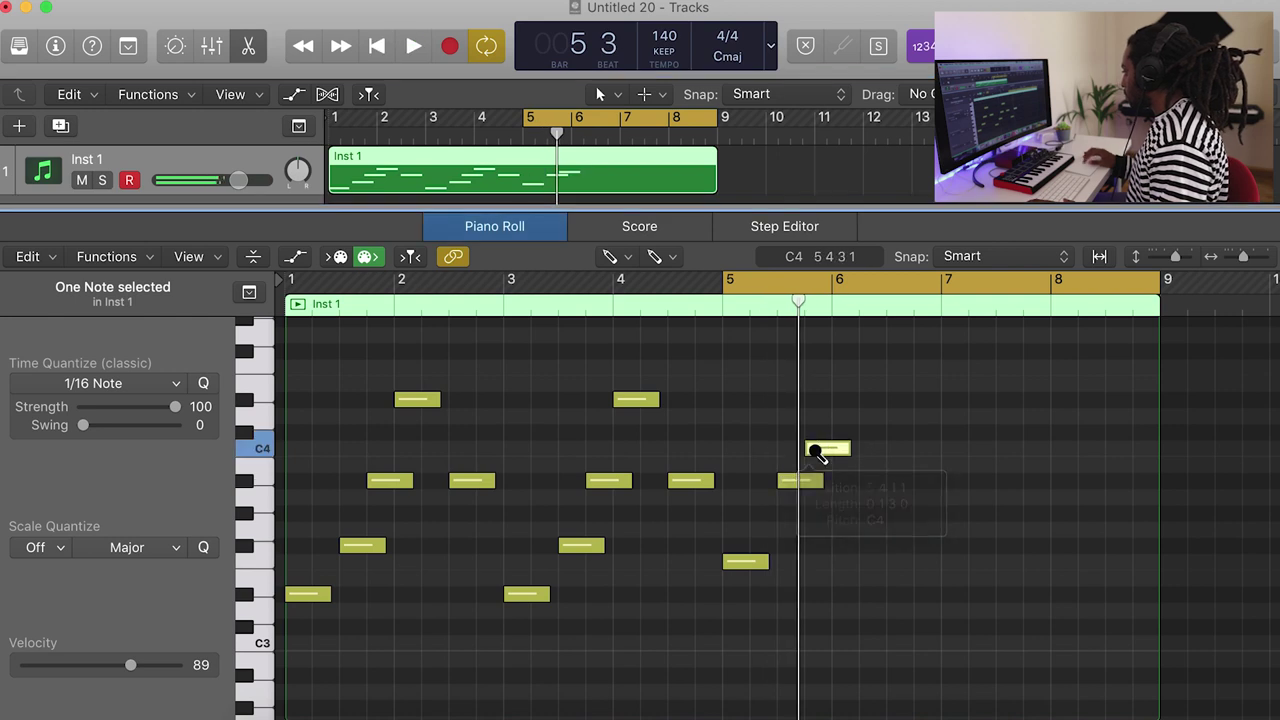
left_click_drag(818, 449, 820, 434)
key("space")
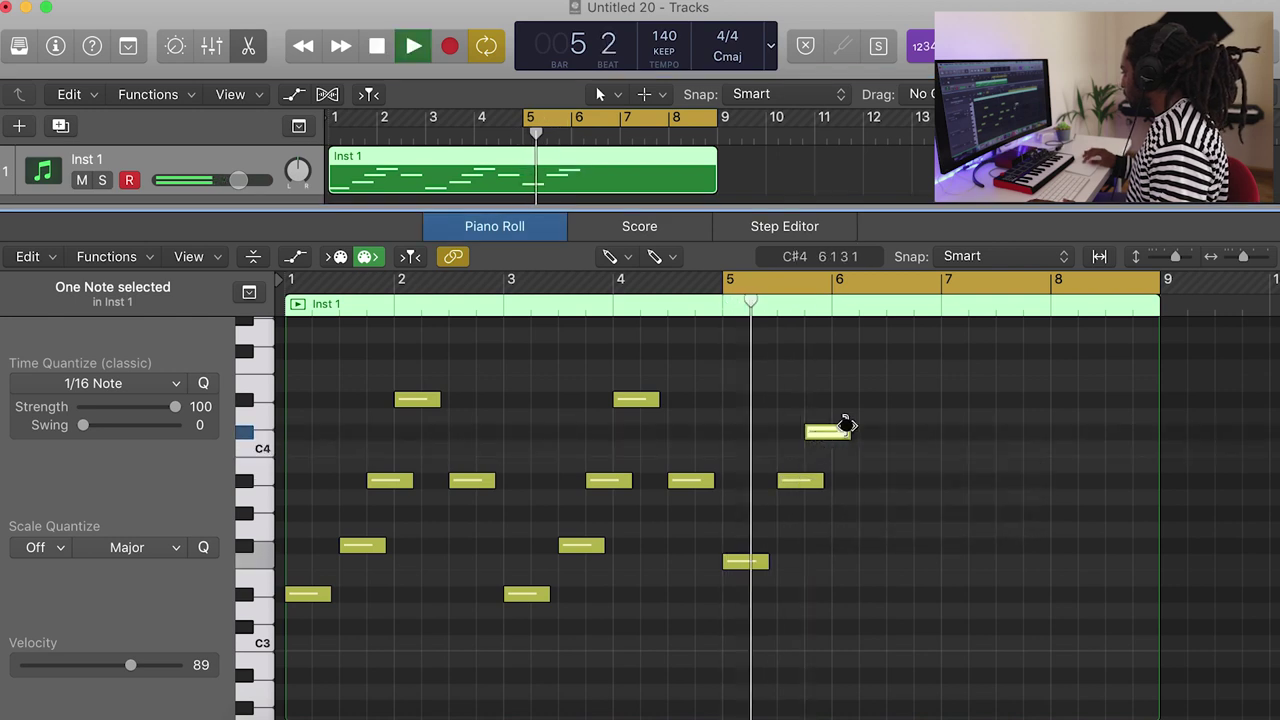
- Draw an F4 note at the start of bar 6 and an A#3 note on beat 3 of bar 6, and play back
key("space")
left_click(843, 369)
left_click(899, 434)
left_click_drag(899, 434, 900, 482)
key("space")
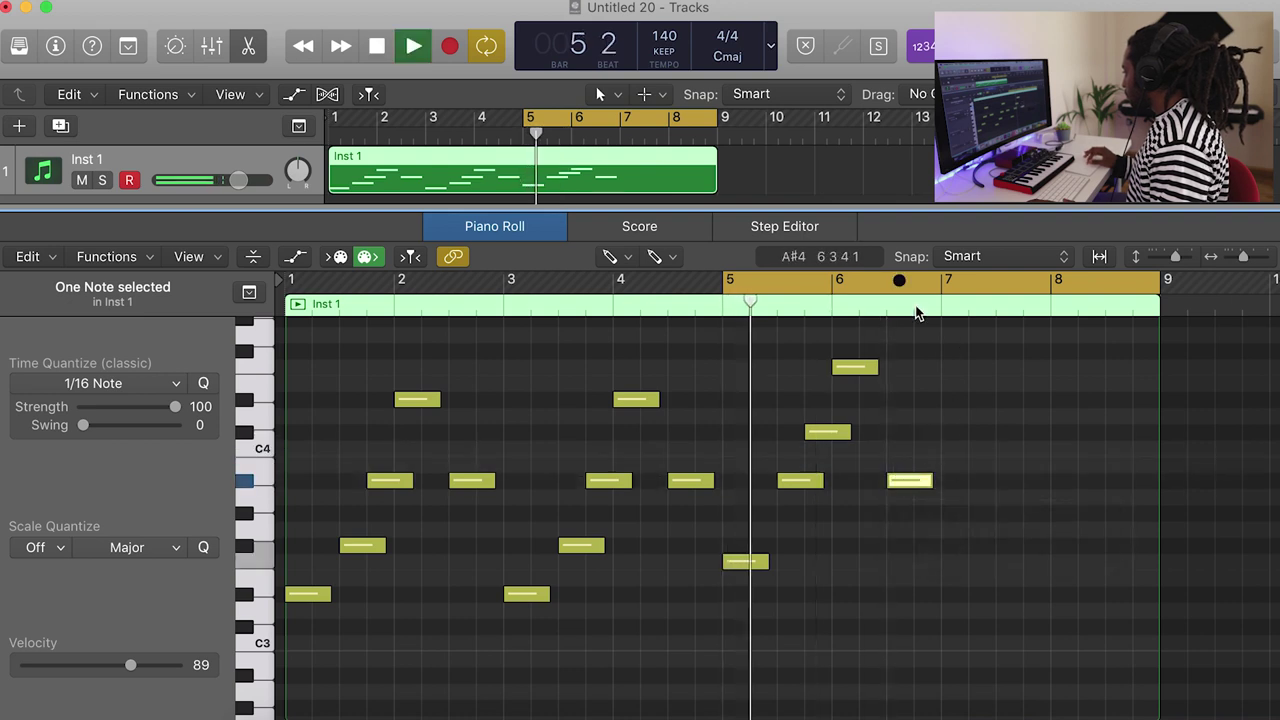
- Select the five notes in bars 5 and 6, repeat them across bars 7 and 8, and listen
left_click(628, 257)
left_click(652, 284)
left_click(1023, 663)
key("space")
left_click_drag(1023, 663, 718, 340)
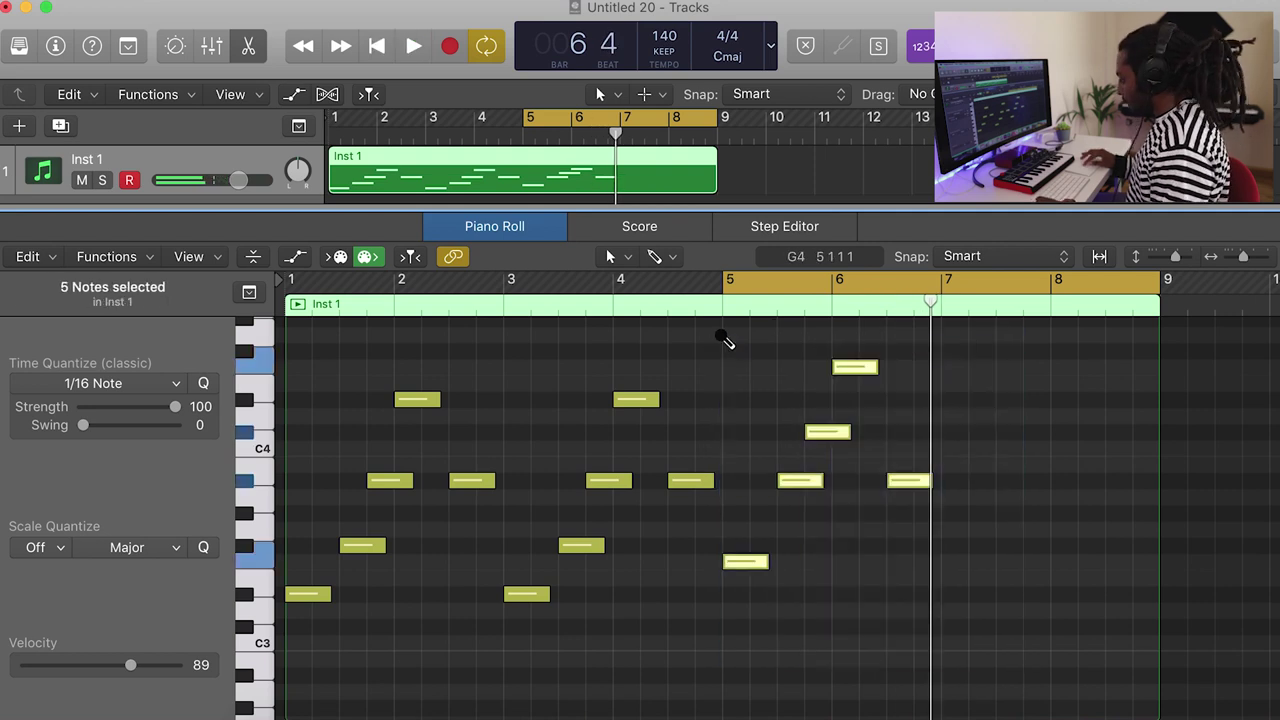
key("super+r")
key("space")
left_click(1056, 617)
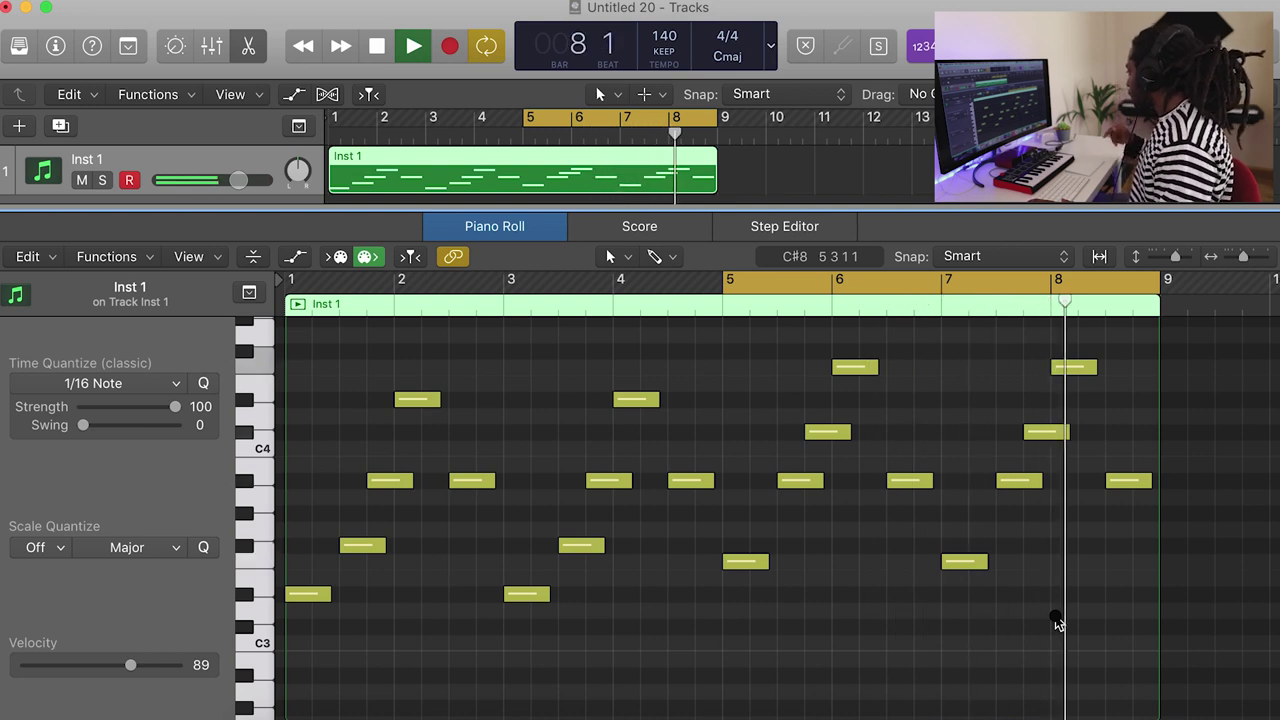
- Raise the three notes in bar 5 to A#3, C#4 and F4, checking the pitches by playback
key("space")
key("space")
key("space")
left_click_drag(808, 488, 830, 366)
key("space")
key("space")
key("space")
- Raise the first note of bar 6 to A#4 and play the section
scroll(886, 411, "up", 2)
key("space")
left_click_drag(876, 430, 859, 396)
key("space")
key("space")
key("space")
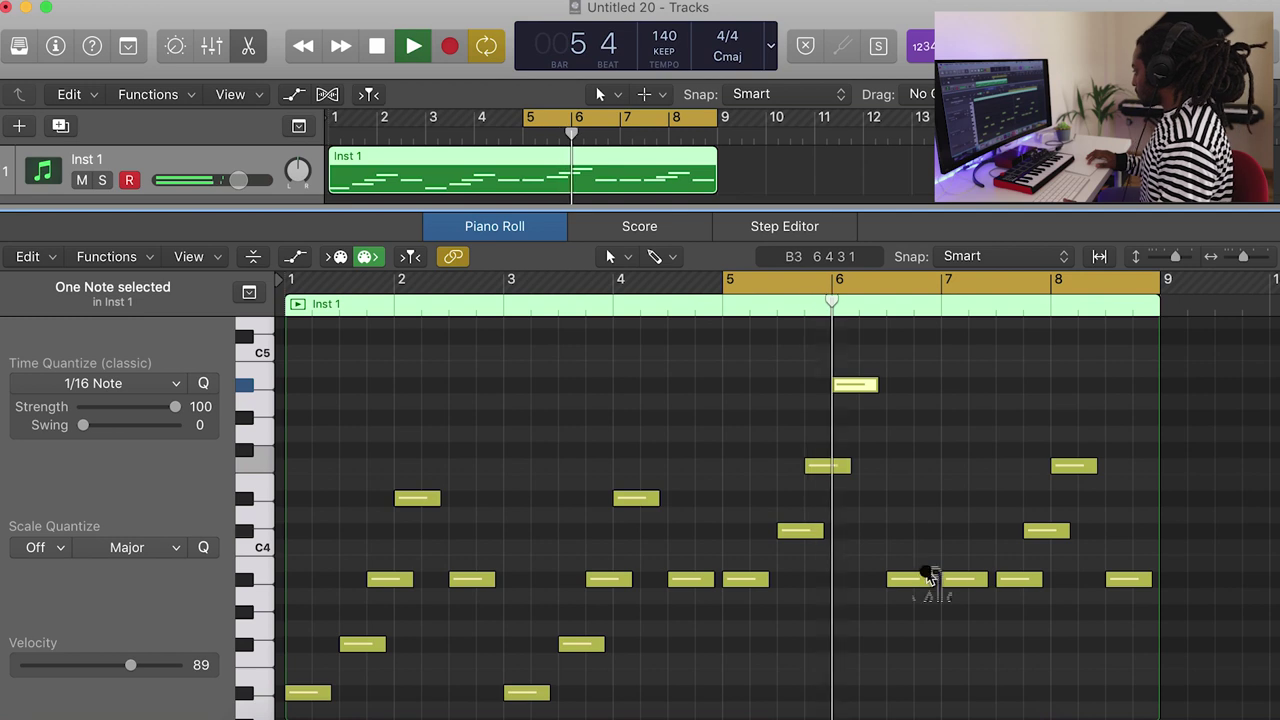
- Raise the note on beat 3 of bar 6 to F4 and play the section
key("space")
left_click_drag(920, 580, 914, 466)
key("space")
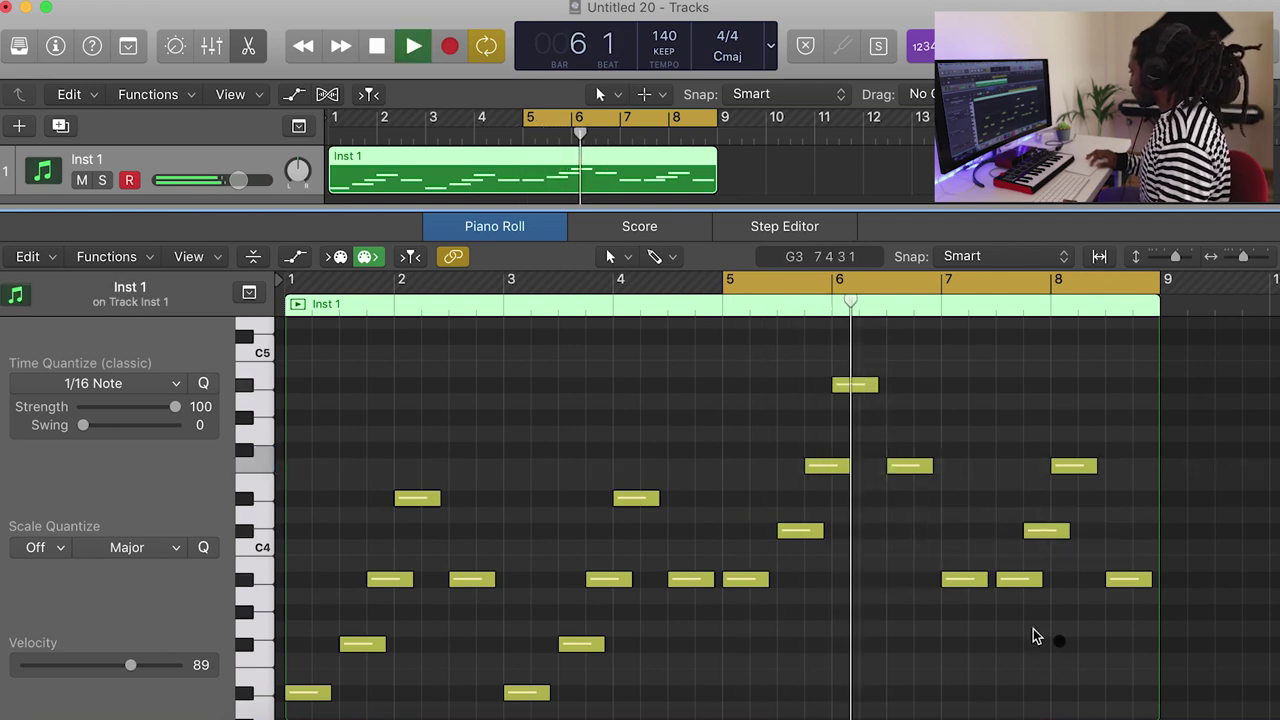
key("space")
- Delete the five notes in bars 7 and 8 and repeat the revised phrase from bars 5 and 6 in their place
left_click_drag(1139, 619, 943, 374)
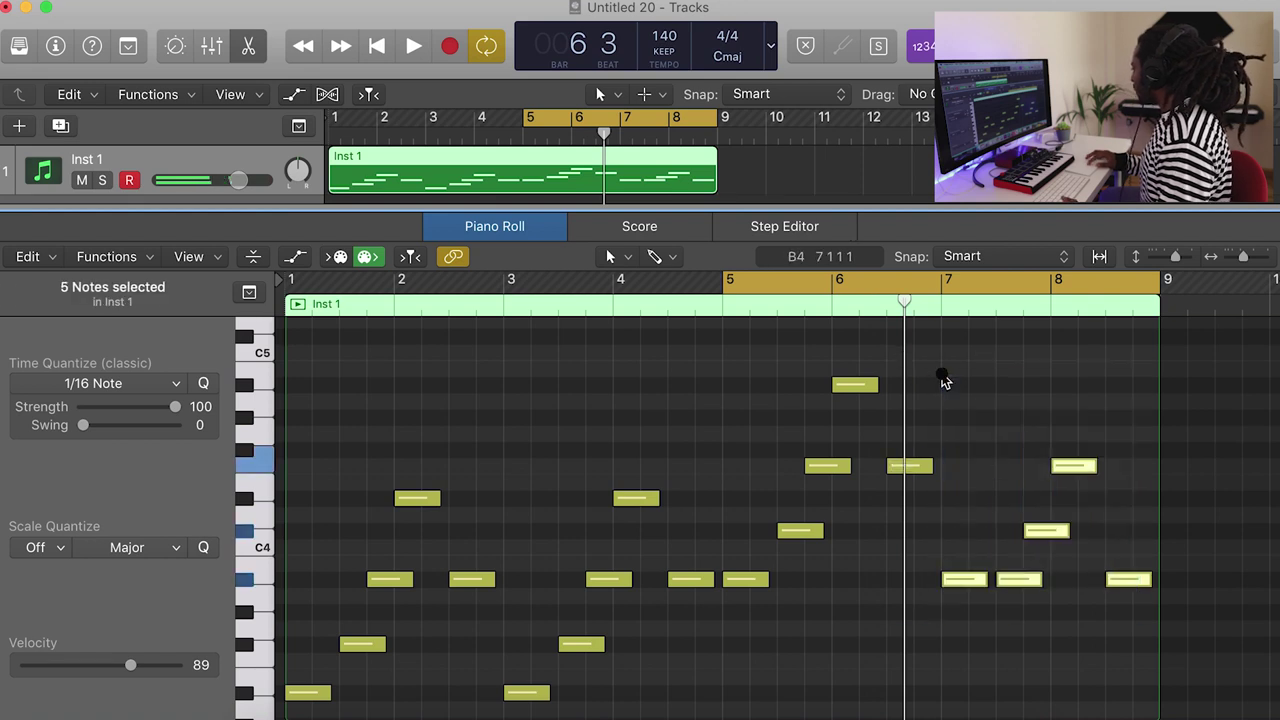
key("Delete")
left_click_drag(1003, 645, 737, 363)
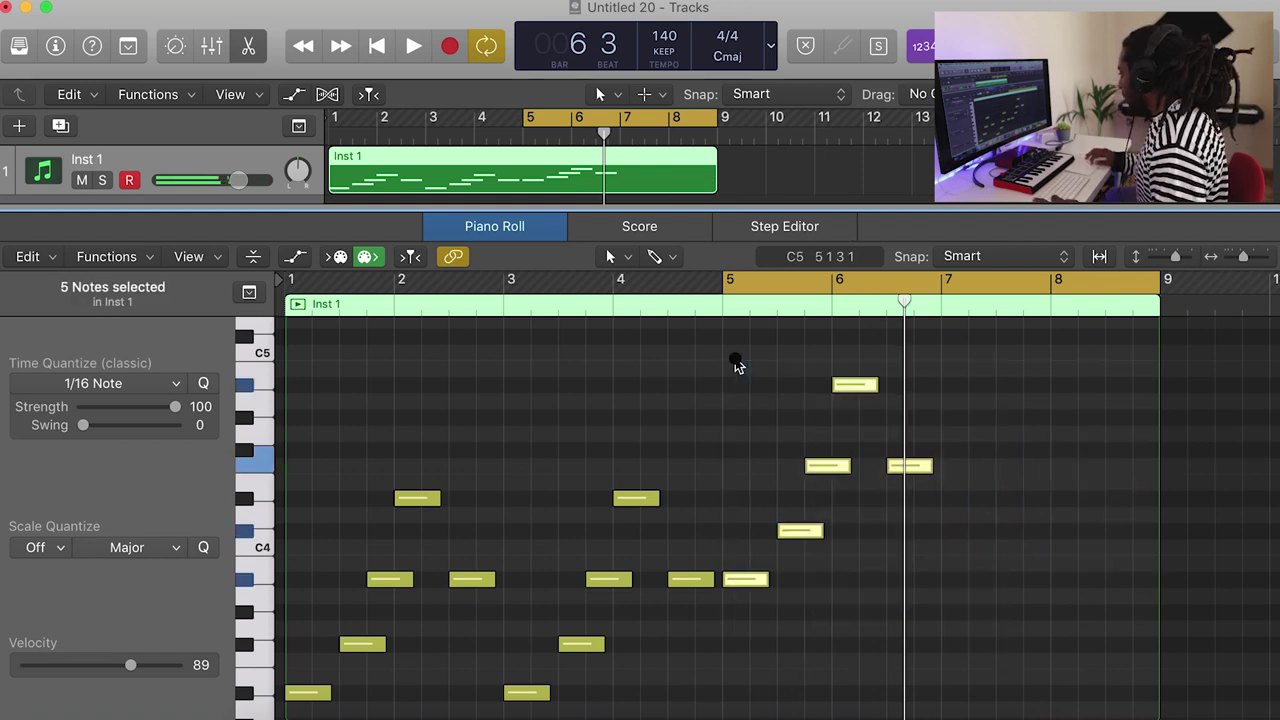
key("super+r")
key("space")
left_click(908, 554)
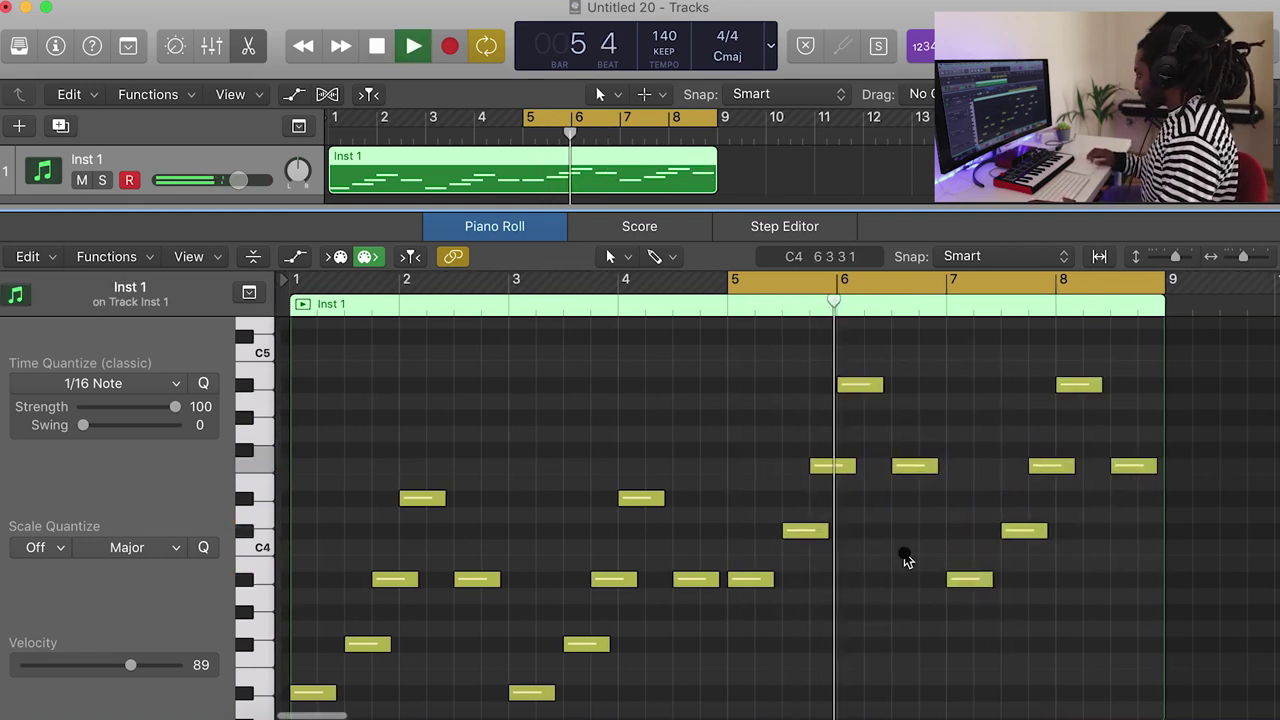
- Transpose the ten notes in bars 1 to 4 up one octave and play the melody from bar 1
scroll(905, 560, "down", 1)
key("space")
scroll(851, 523, "down", 2)
left_click_drag(684, 656, 330, 373)
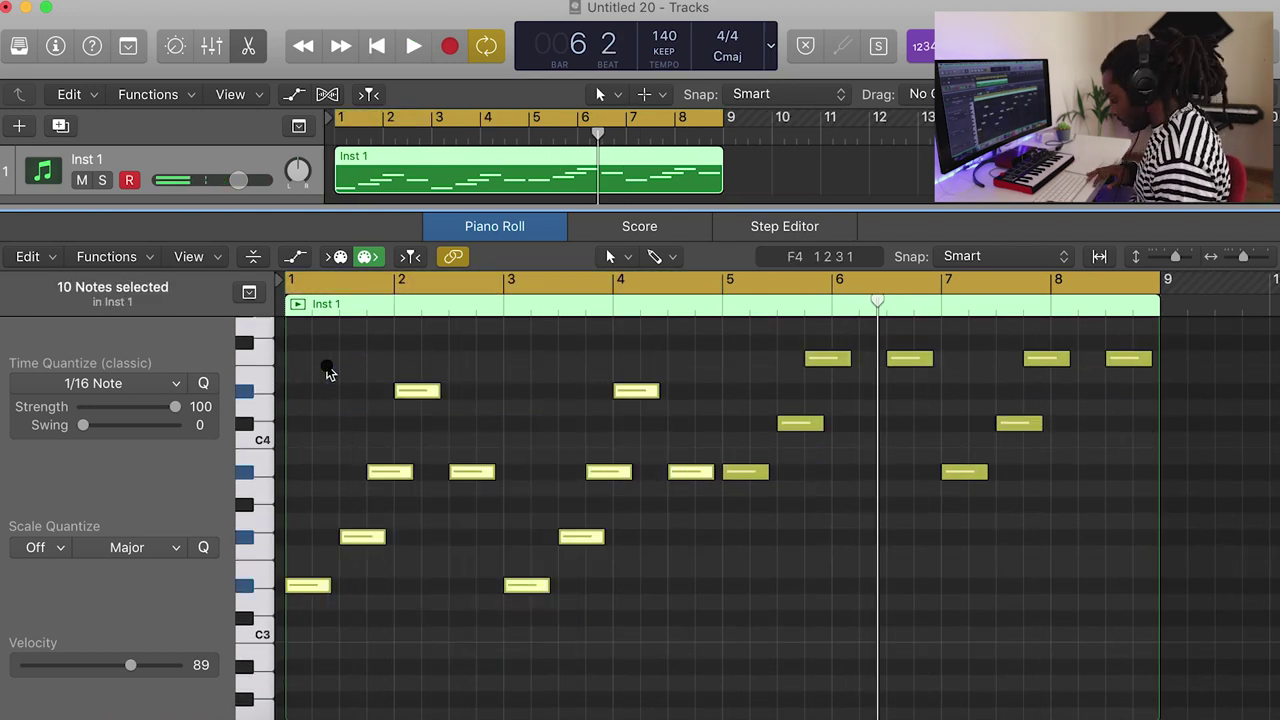
key("alt+shift+Up")
scroll(823, 449, "up", 4)
key("shift+space")
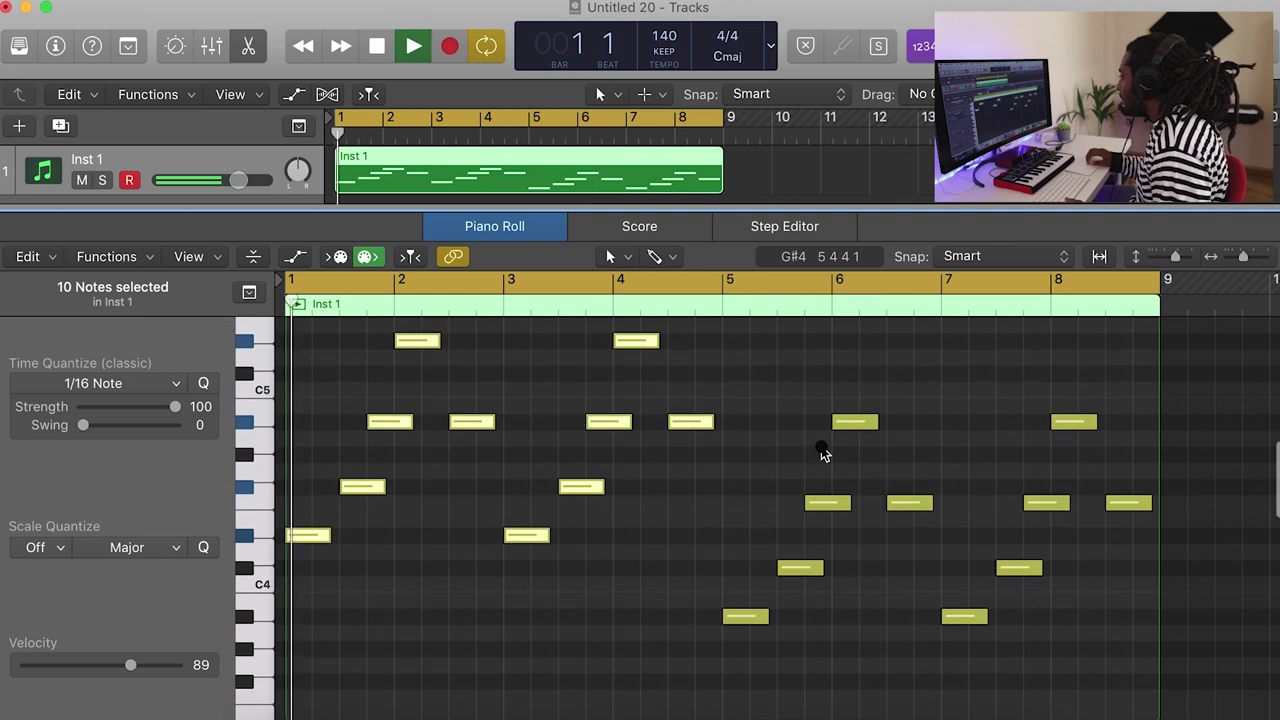
- Set the cycle range to bars 4 to 8 and listen to the transition into bar 5
left_click_drag(345, 119, 487, 123)
scroll(800, 510, "up", 2)
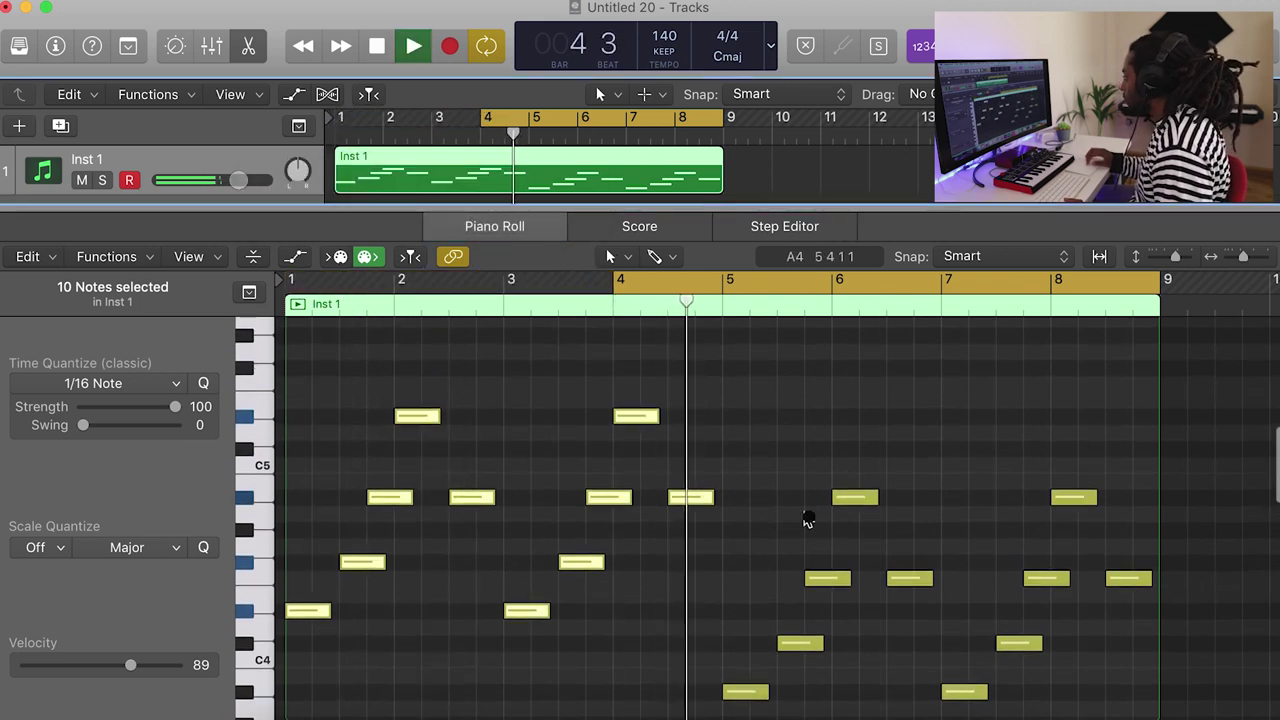
left_click(614, 278)
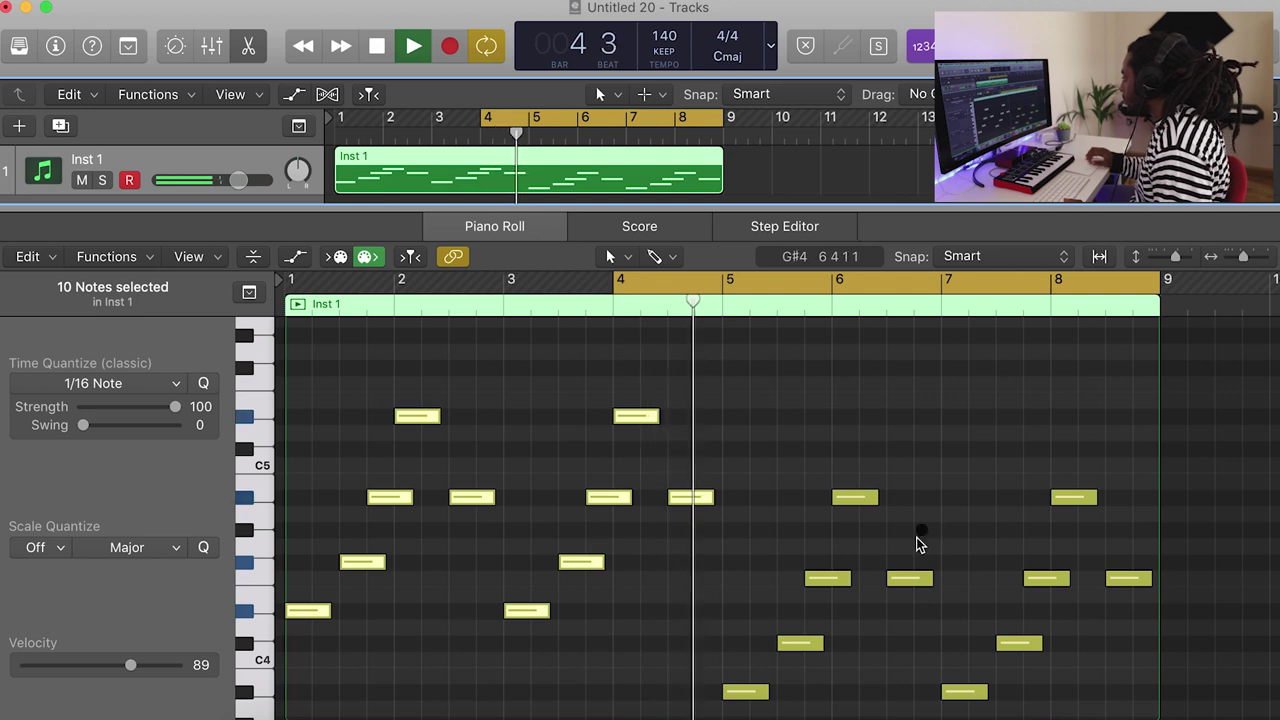
key("space")
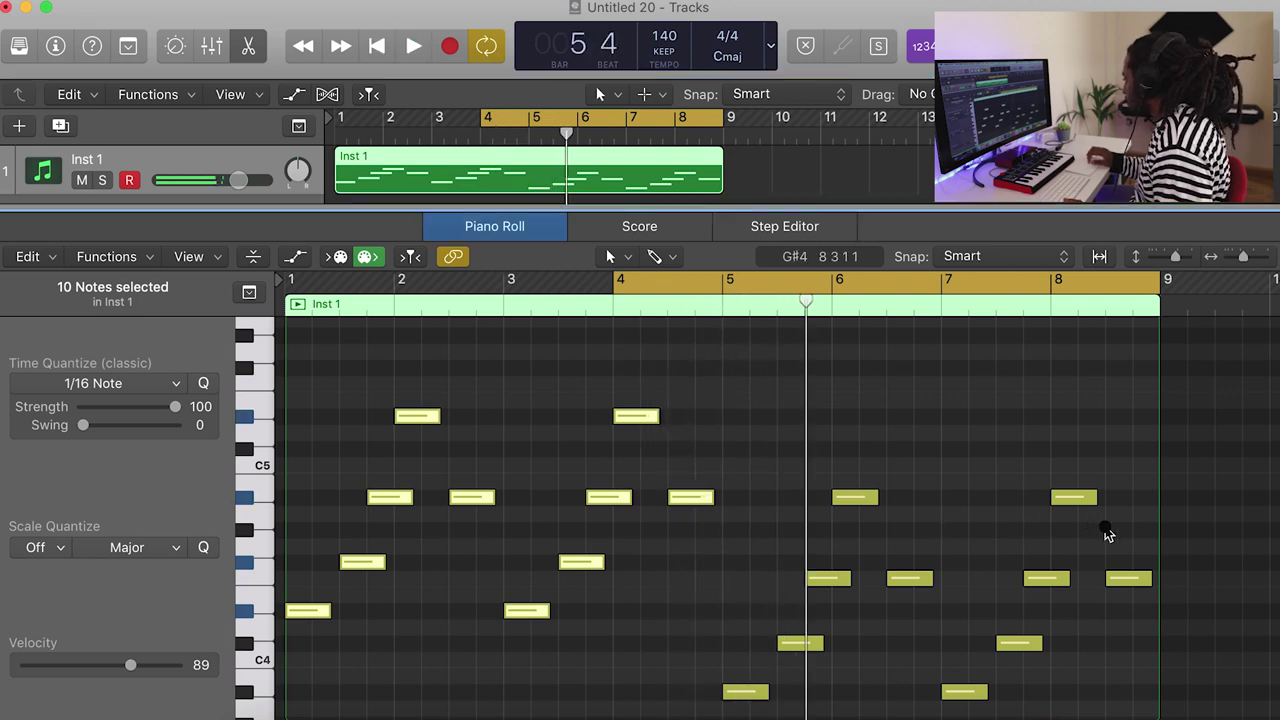
- Raise the two A#4 notes at the start of bars 6 and 8 to F5 and play the section
left_click_drag(1106, 530, 829, 480)
key("alt+Up")
key("alt+Up")
key("alt+Up")
key("alt+Up")
key("alt+Up")
key("alt+Up")
key("alt+Up")
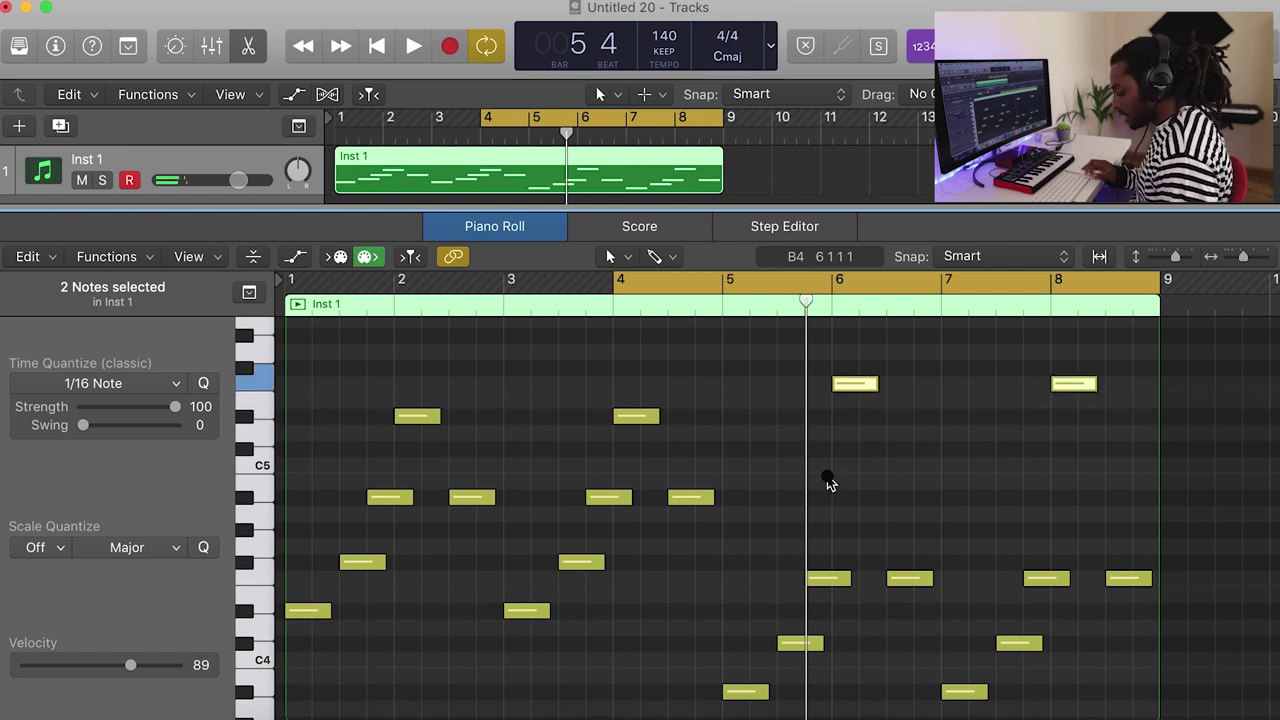
key("space")
left_click(958, 517)
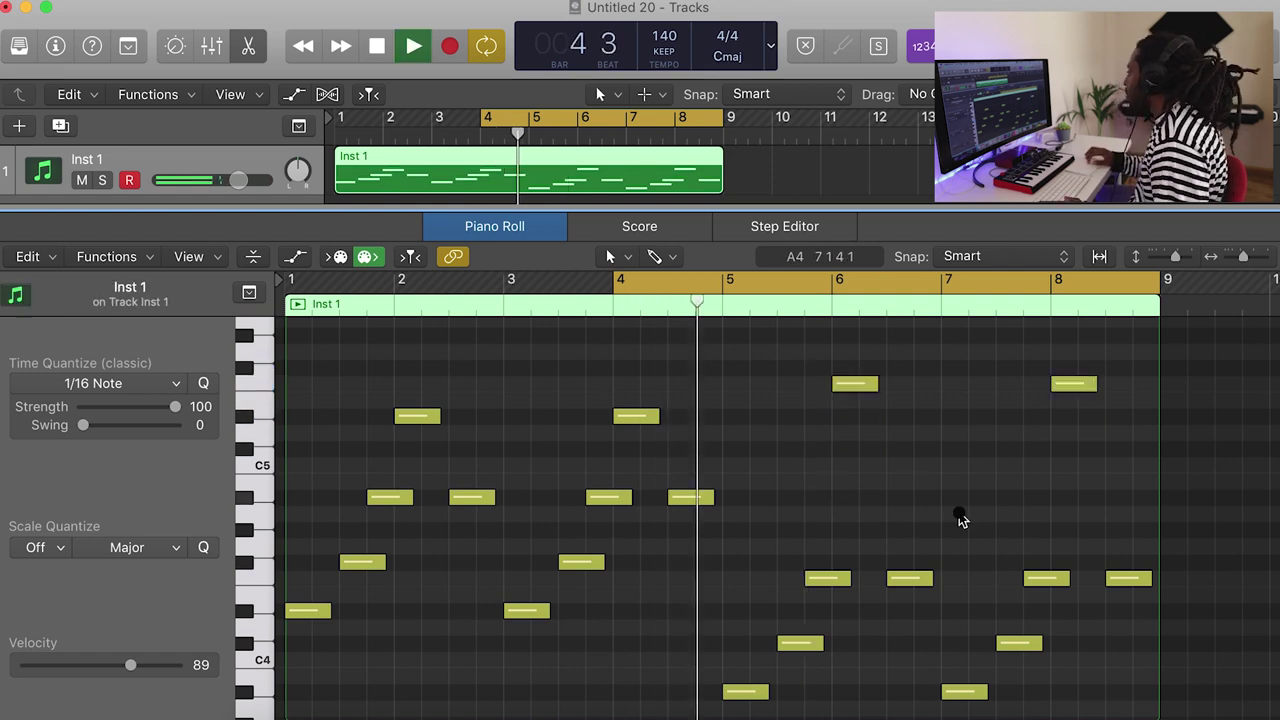
- Raise the F4 notes on beat 3 of bars 6 and 8 to A#4 while playing the section
scroll(935, 535, "down", 2)
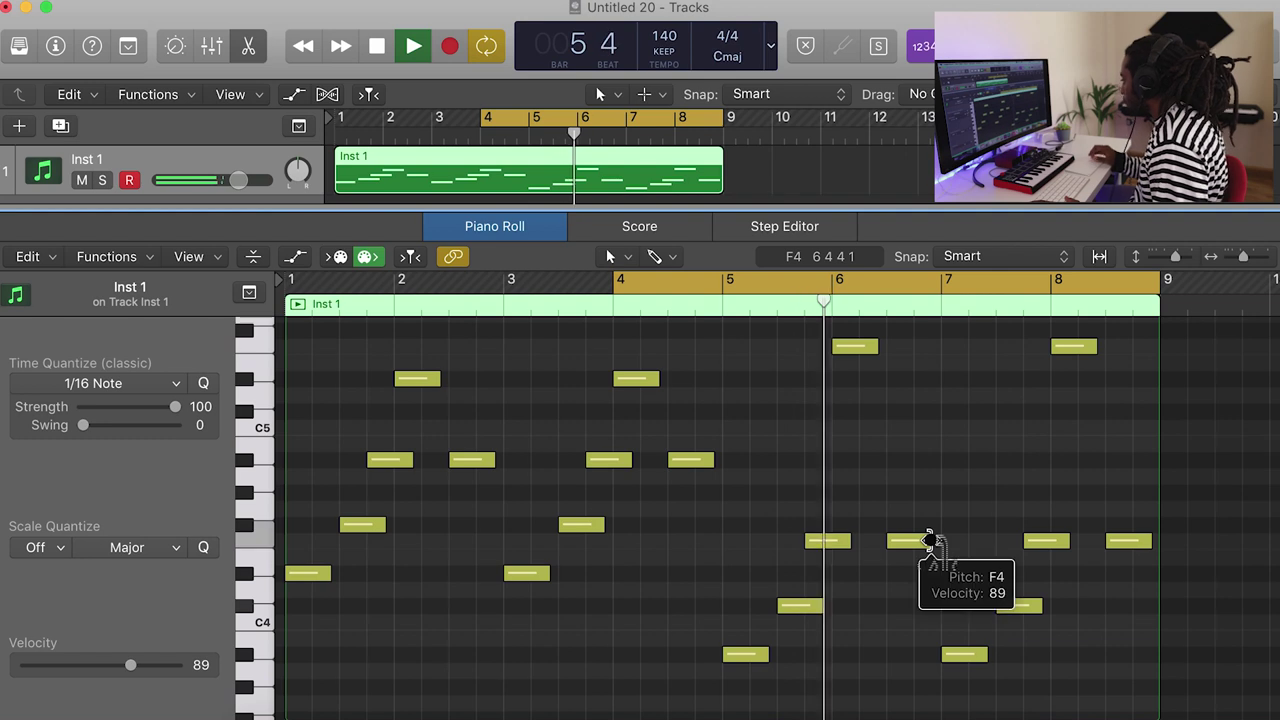
key("space")
left_click_drag(922, 545, 905, 465)
key("space")
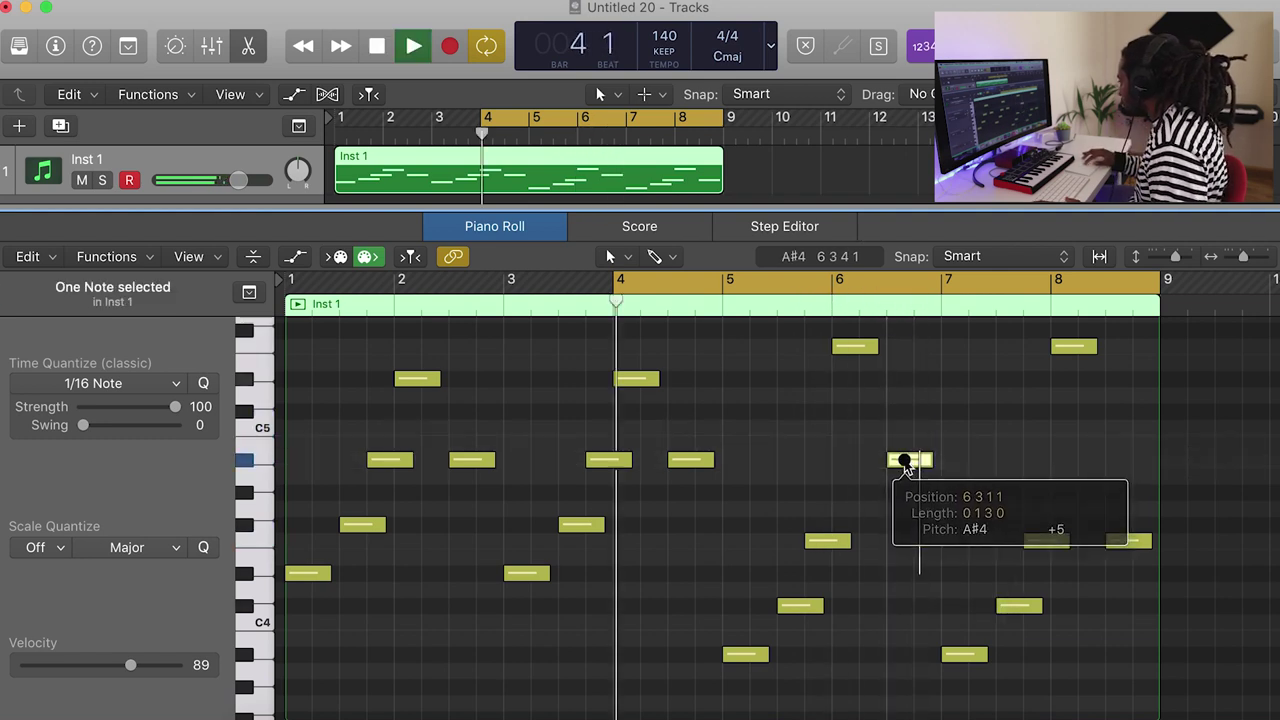
left_click_drag(1128, 540, 1128, 462)
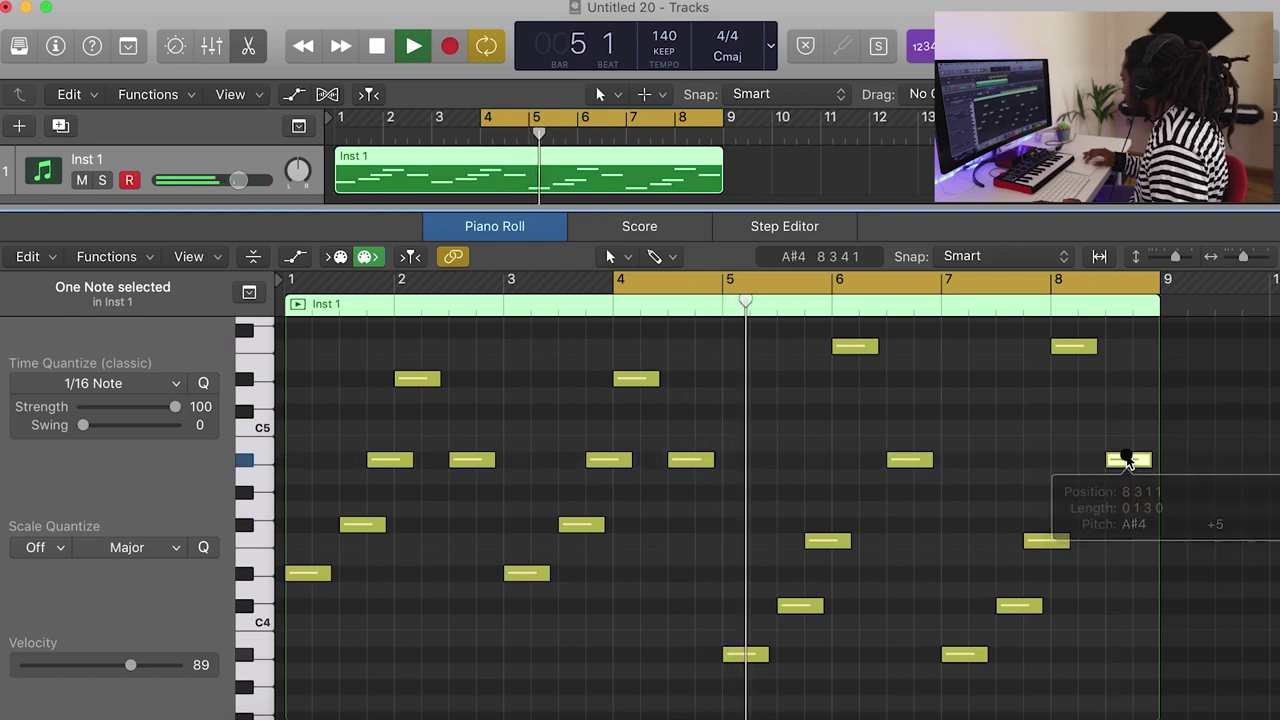
left_click(1100, 528)
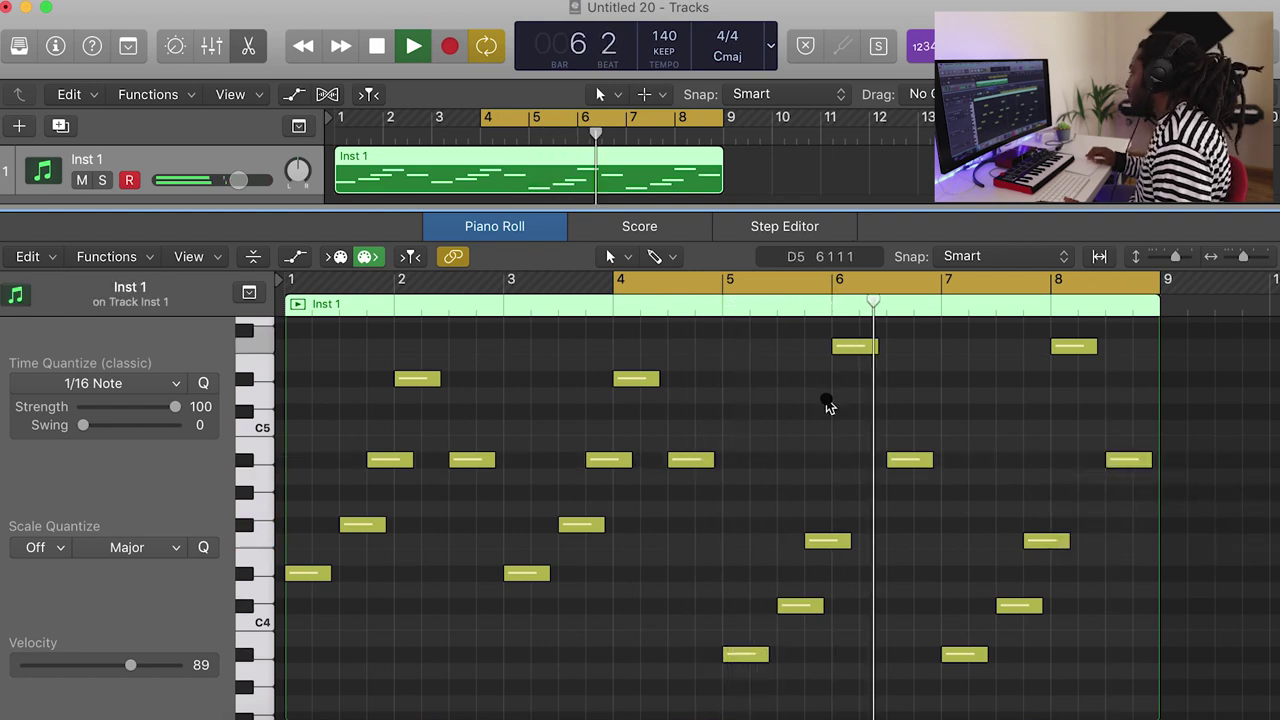
- Set the cycle range to bars 1 to 8 and place a low D#3 note at the start of bar 1
left_click_drag(487, 117, 340, 118)
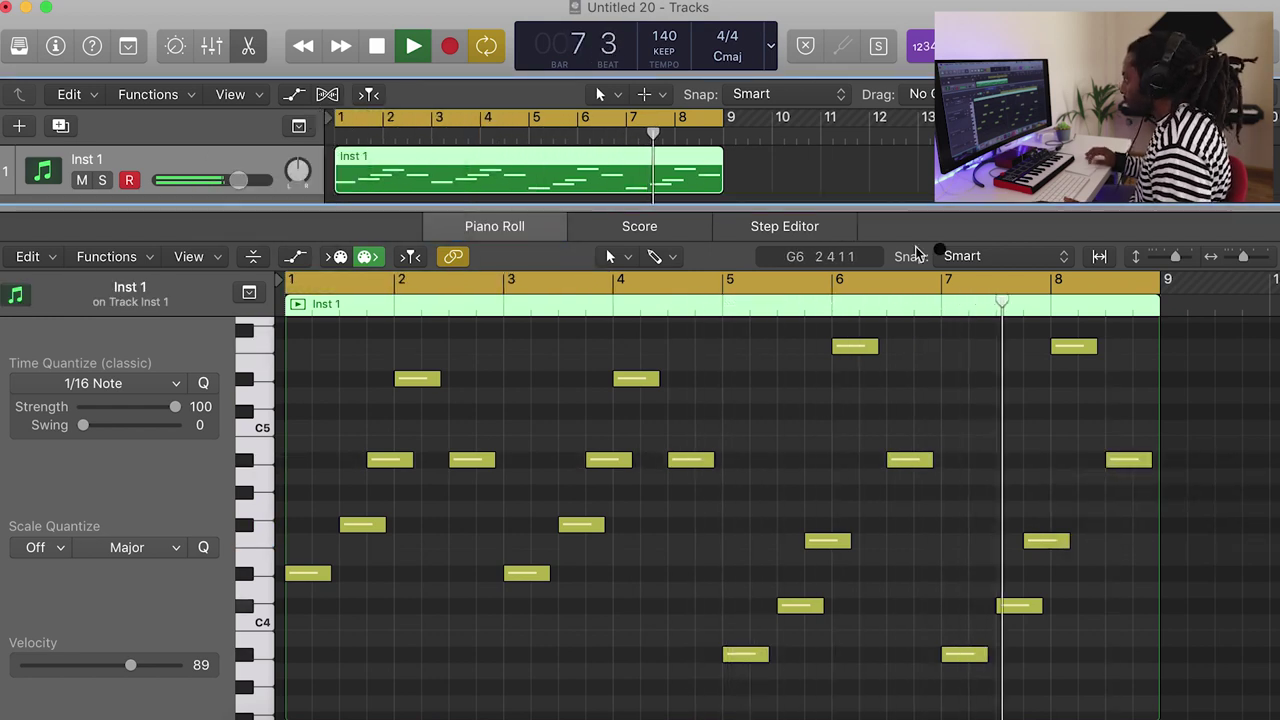
left_click_drag(1243, 256, 1237, 257)
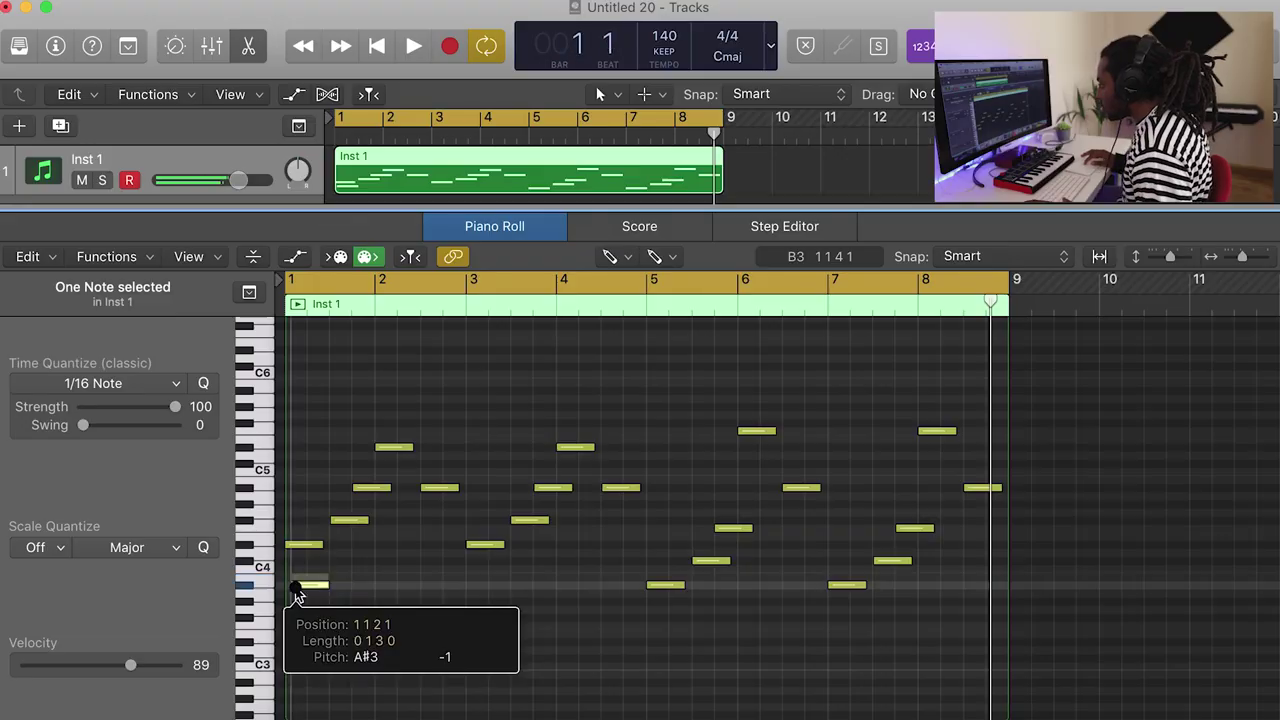
left_click_drag(297, 591, 298, 646)
key("super+Right")
key("space")
key("space")
key("super+Right")
- Trim the start of the first D#4 note in bar 1 and shorten the low D#3 note beneath it
left_click(306, 545)
key("space")
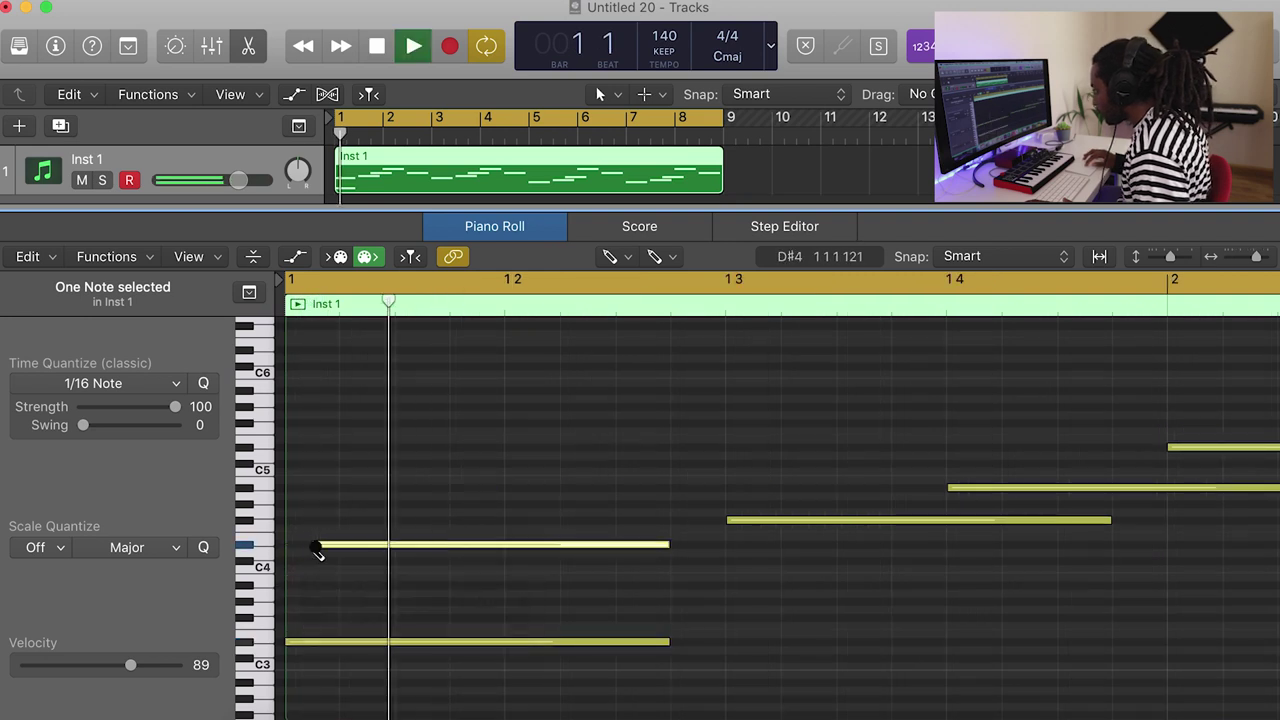
key("space")
left_click_drag(660, 643, 467, 643)
key("space")
left_click_drag(1255, 258, 1249, 257)
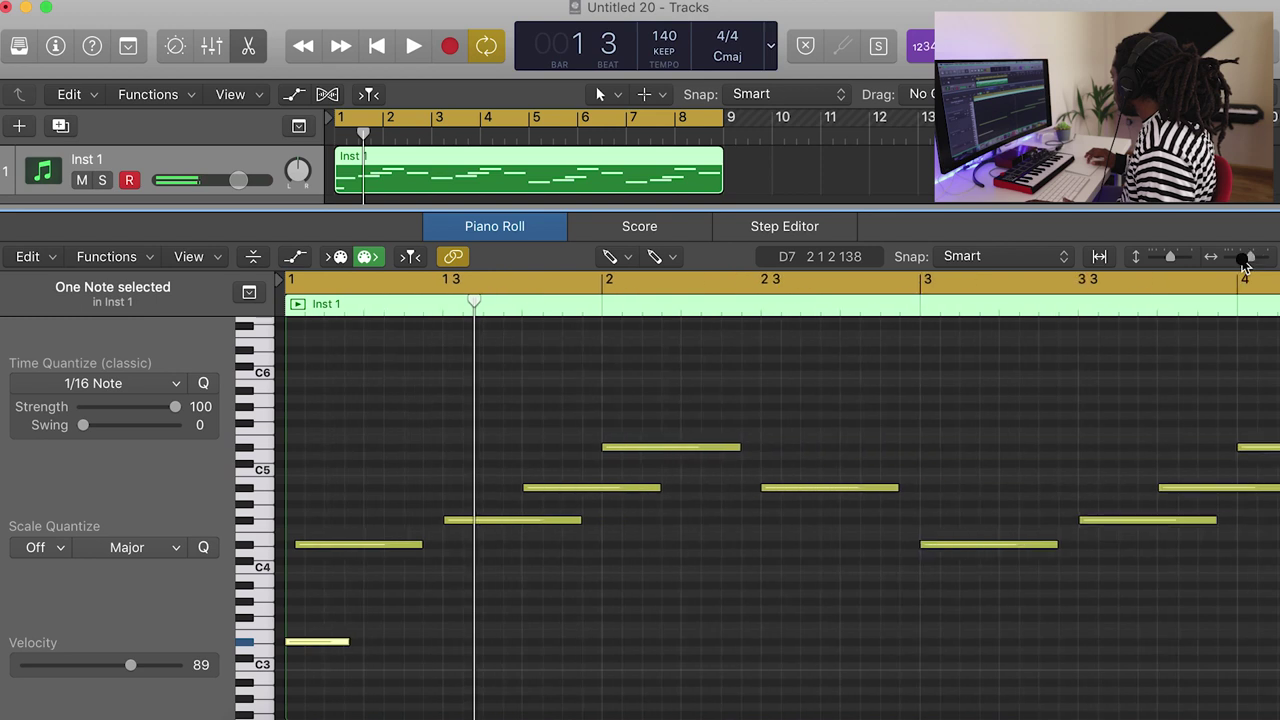
- Delete the A#4 note on beat 4 of bar 1 and play from the beginning
key("space")
key("Delete")
key("Return")
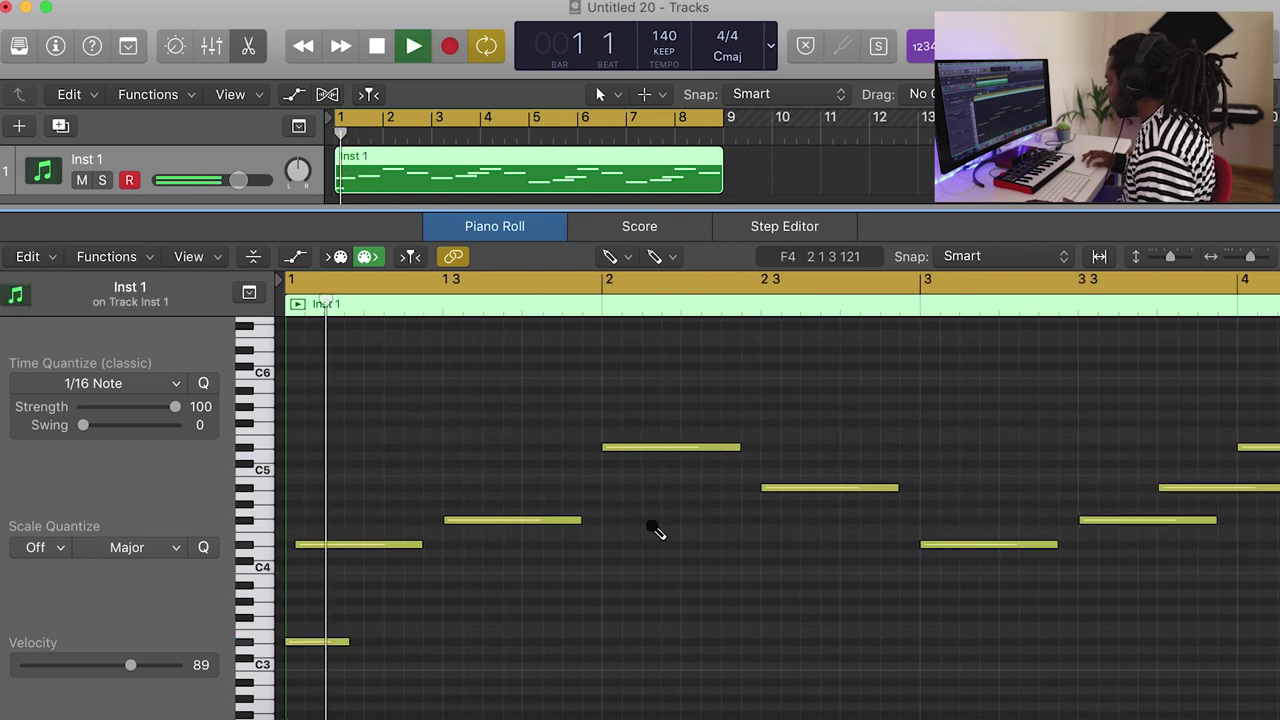
- Add a short D#4 note at the start of bar 2 and trim the start of the D5 note above it
key("space")
mouse_move(610, 528)
left_mouse_down()
mouse_move(626, 595)
mouse_move(621, 586)
left_mouse_up()
key("space")
left_click_drag(607, 446, 612, 447)
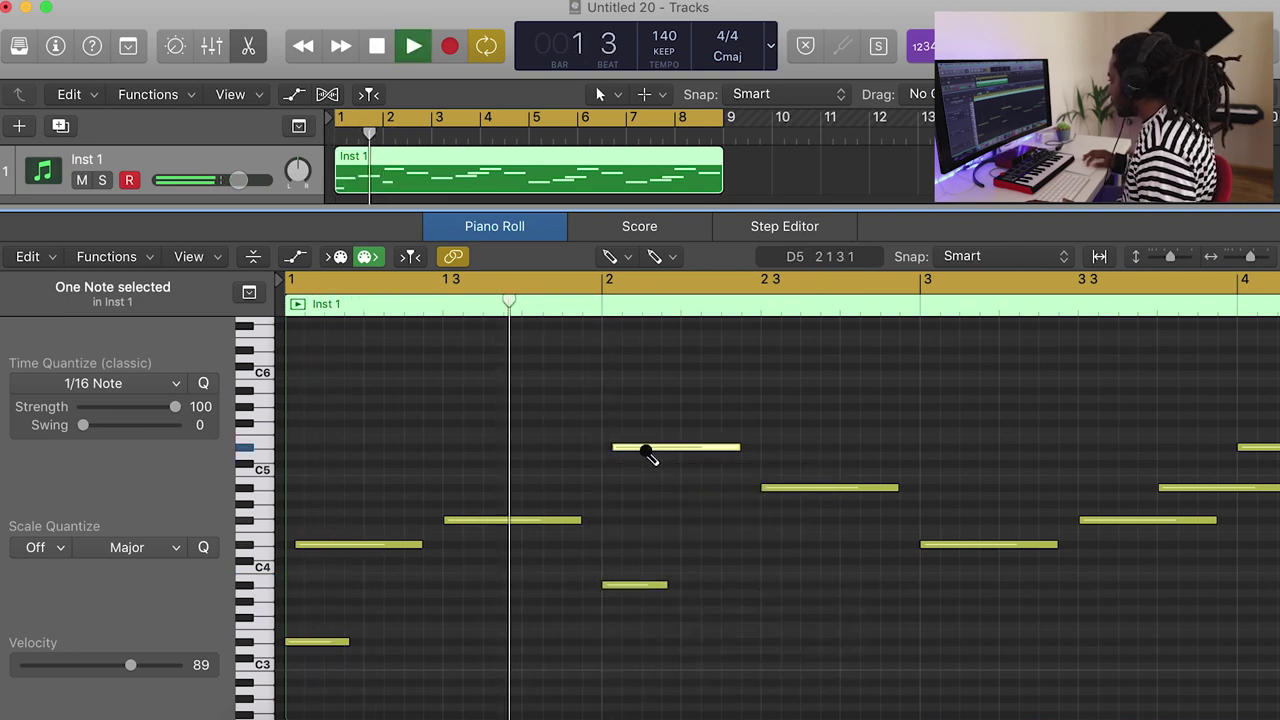
left_click_drag(613, 448, 609, 447)
left_click(640, 585)
left_click_drag(634, 542, 640, 553)
scroll(1195, 440, "right", 5)
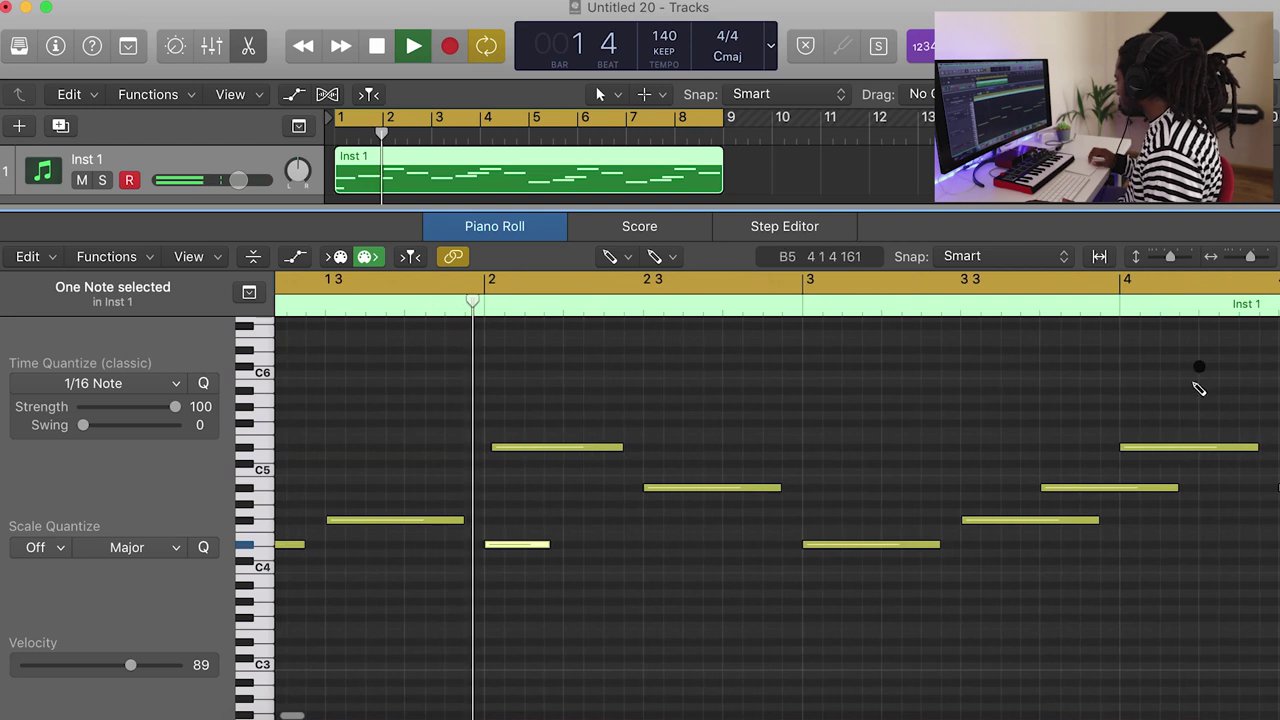
left_click_drag(1250, 258, 1245, 258)
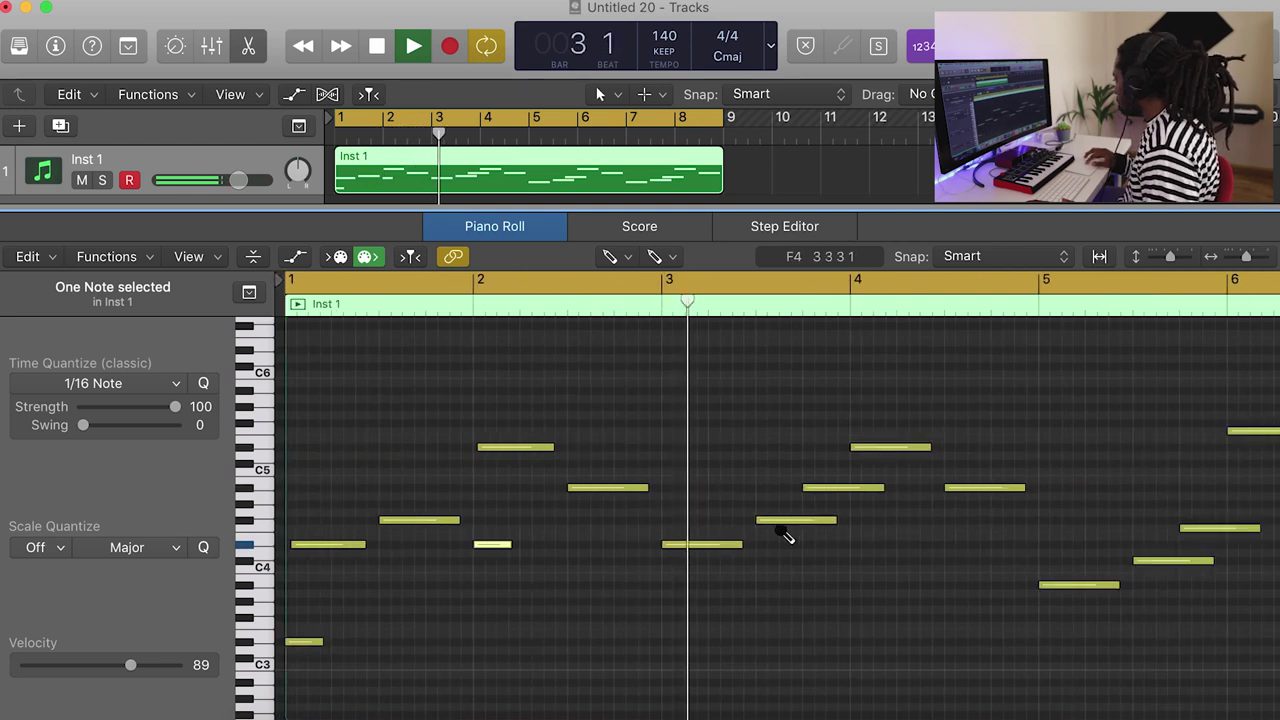
- Add a short A#3 note on beat 3 of bar 3 and trim the start of the F#4 note above it
key("space")
left_click(675, 602)
left_click_drag(694, 604, 779, 590)
key("space")
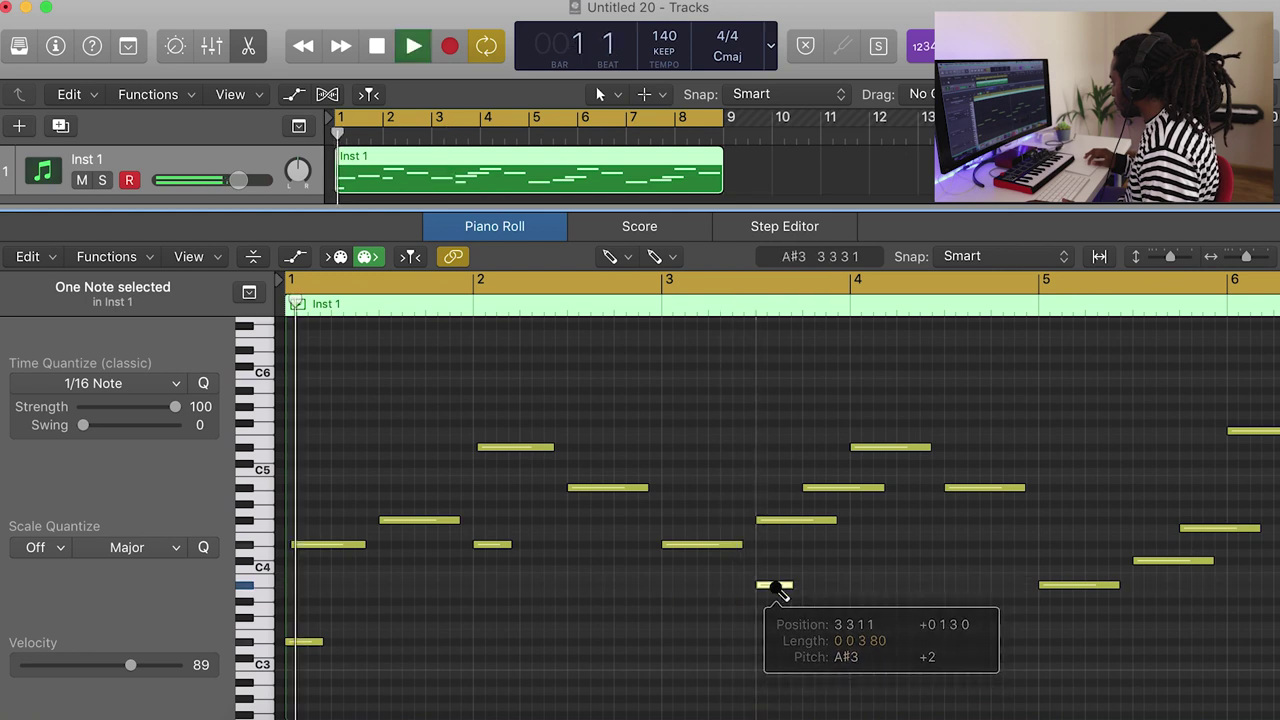
left_click_drag(757, 520, 762, 522)
key("space")
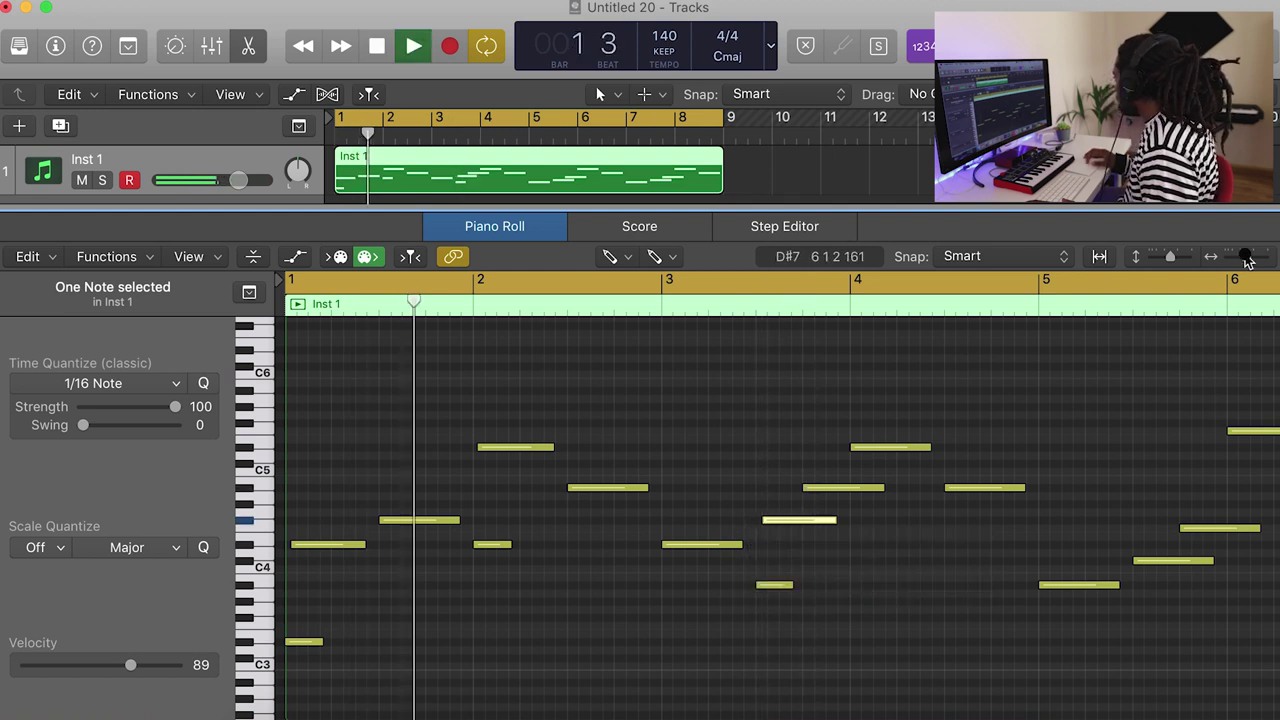
- Add a short F#4 on beat 4 of bar 4 and an F4 at the start of bar 5, trimming the A#3 note's start beneath it
left_click_drag(1246, 260, 1251, 261)
left_click_drag(925, 520, 917, 520)
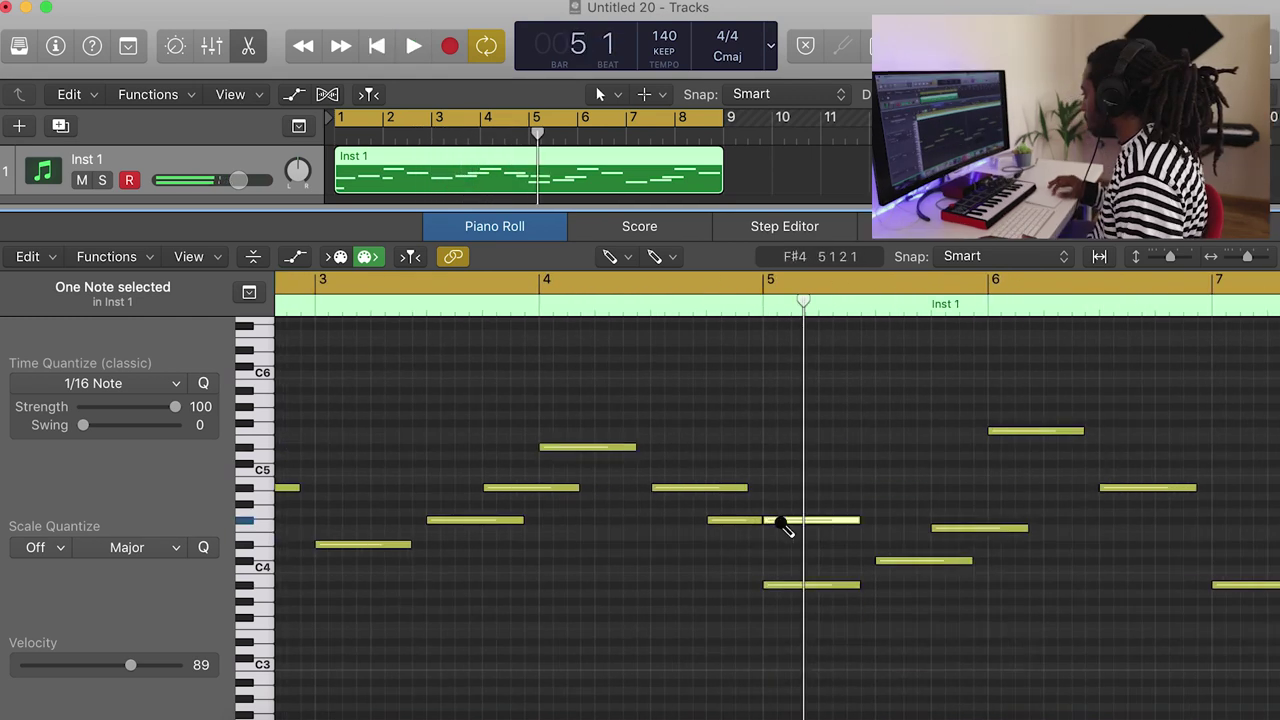
left_click_drag(783, 533, 774, 533)
left_click_drag(766, 586, 772, 586)
key("space")
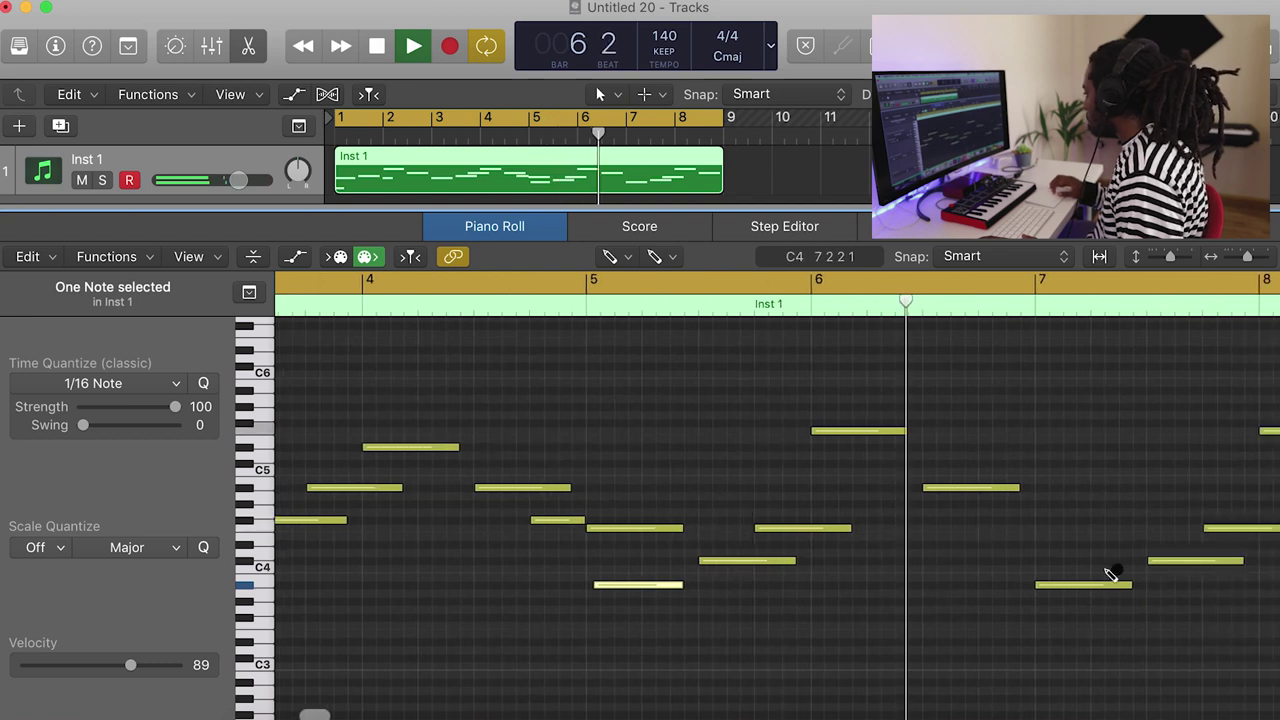
left_click(1193, 560)
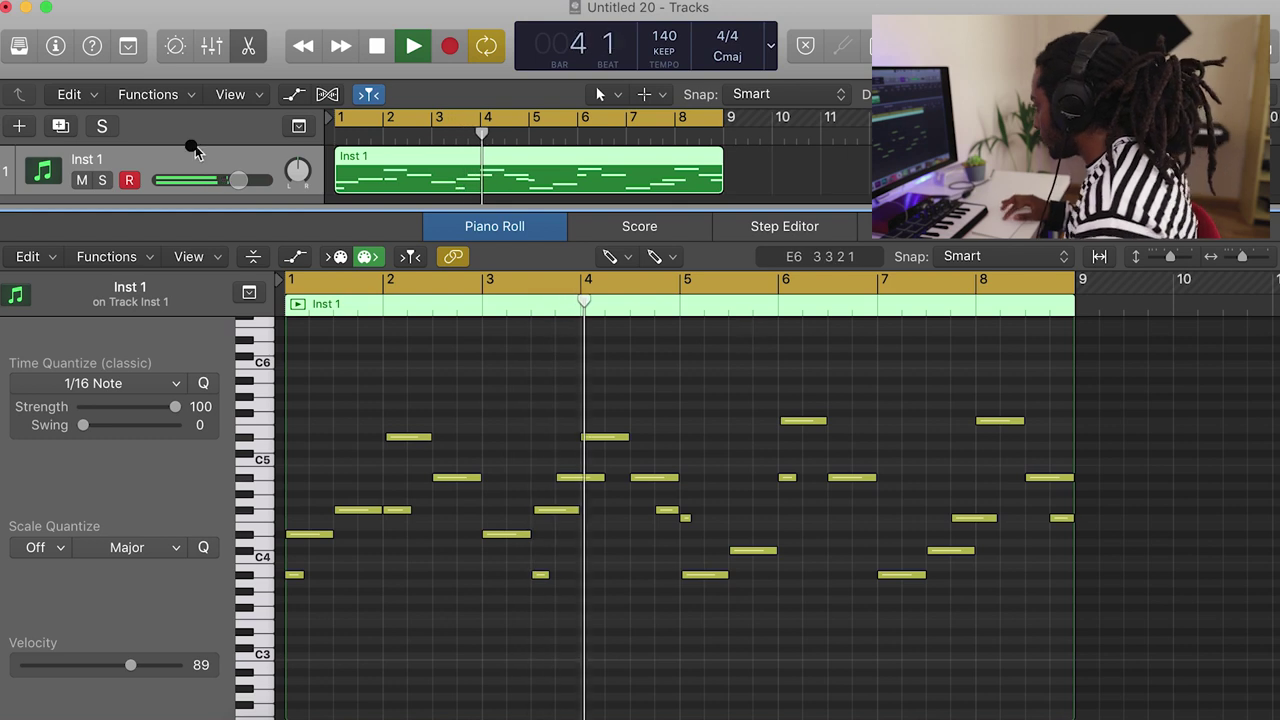
- Close the note editor, add a second software instrument track and create an empty MIDI region on it
key("e")
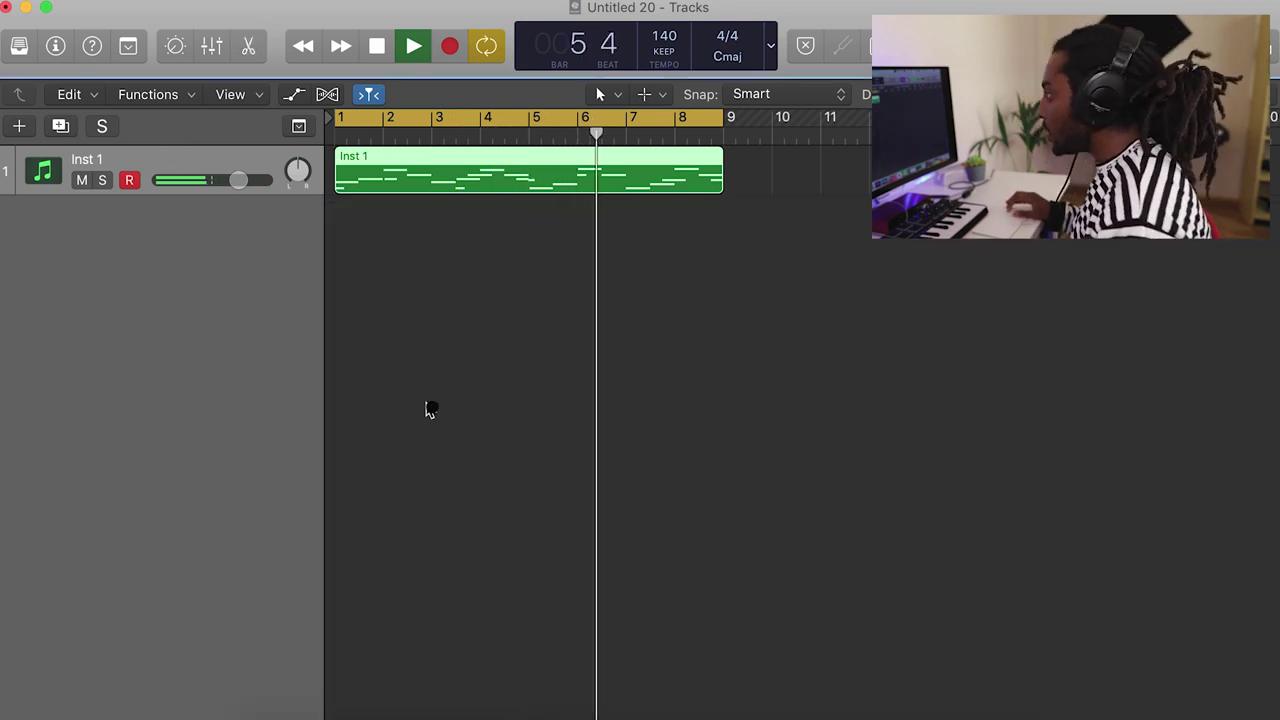
key("alt+super+s")
left_click(786, 300)
key("space")
left_click(532, 126)
right_click(388, 228)
left_click(412, 226)
- Extend the Inst 2 region across bars 1 to 8 and open it in the Piano Roll
left_click_drag(384, 228, 343, 229)
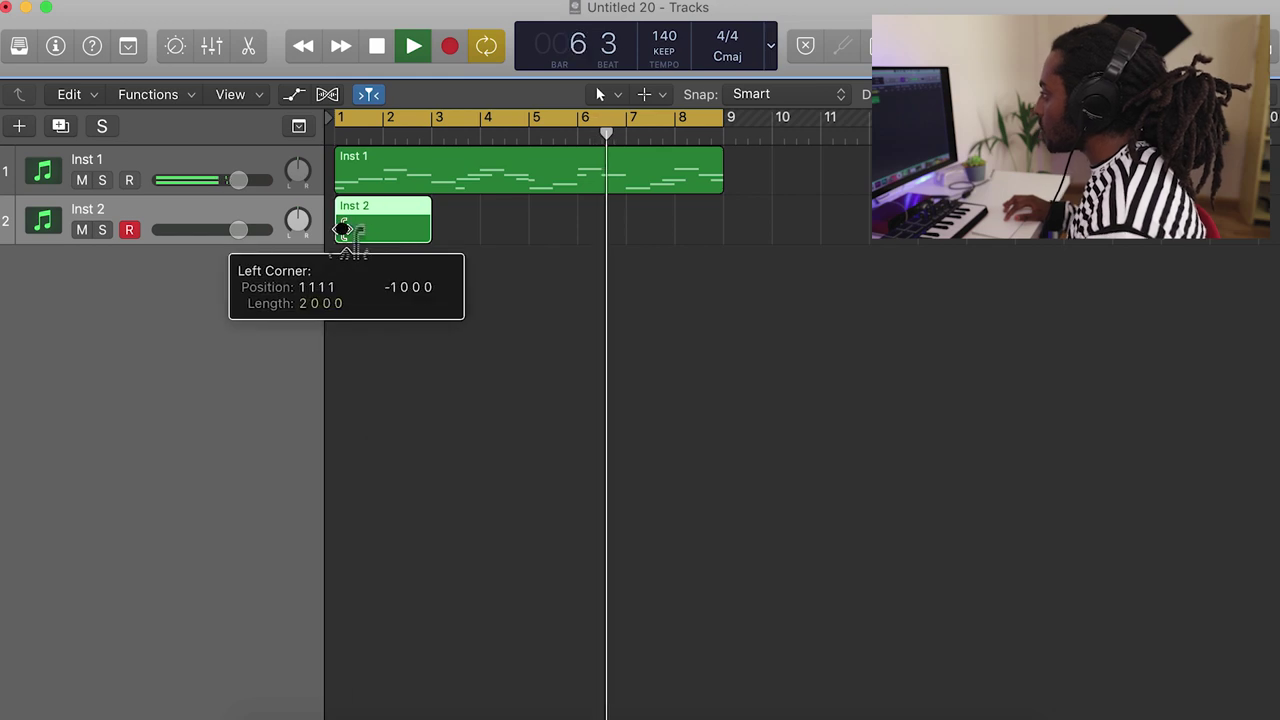
left_click_drag(427, 229, 725, 232)
double_click(437, 211)
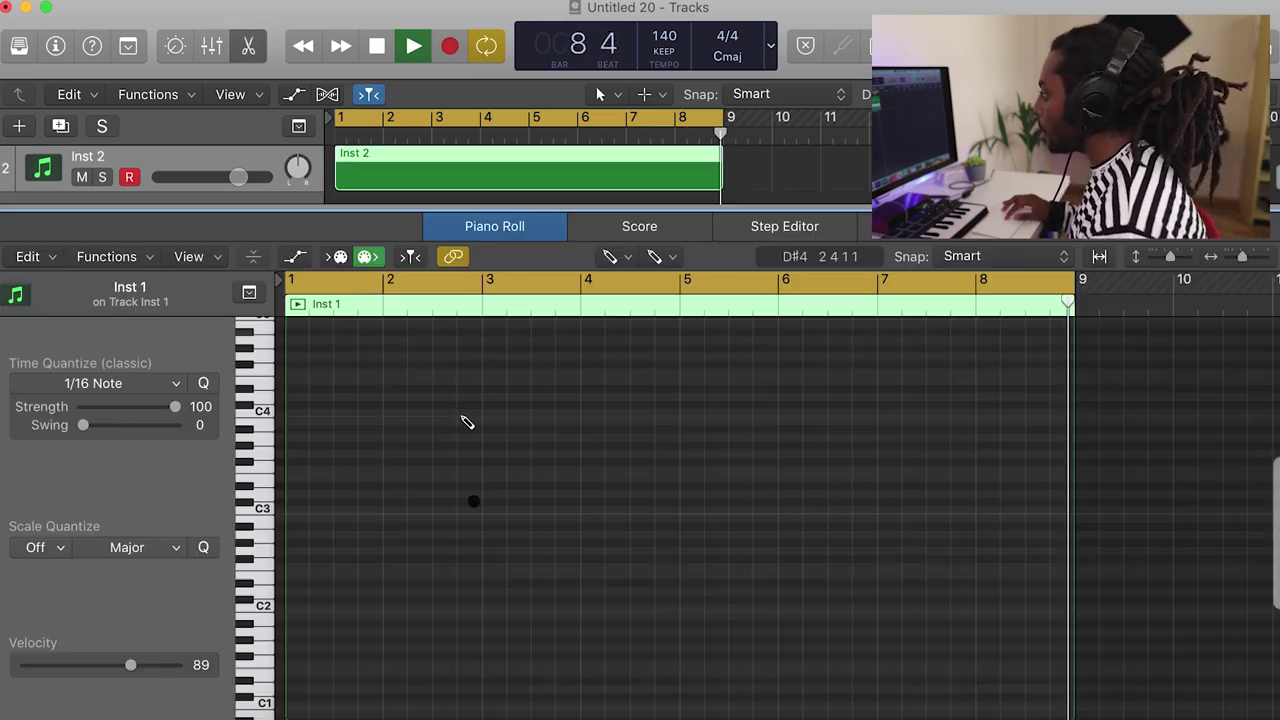
key("space")
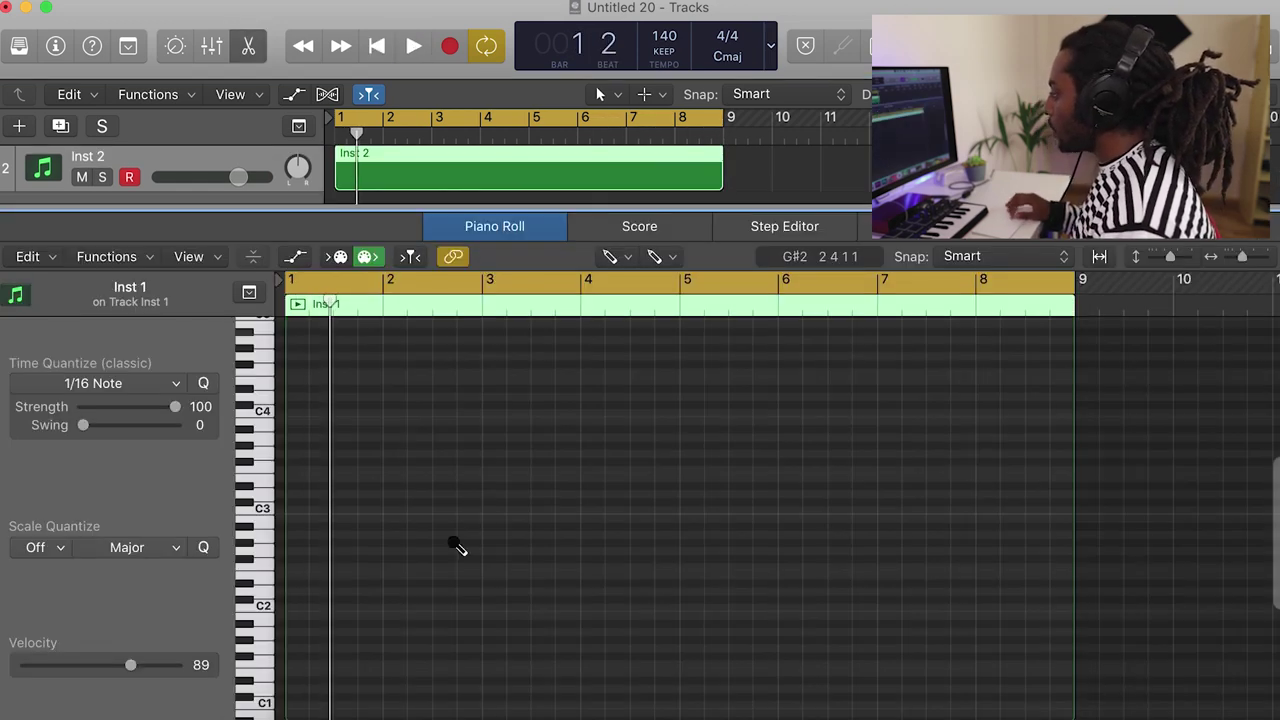
- Draw D#2, F#2 and A#2 on beats 2, 3 and 4 of bar 1 and D#3 at the start of bar 2, playing them back
left_click(318, 568)
left_click_drag(335, 572, 372, 527)
key("space")
key("space")
key("space")
key("space")
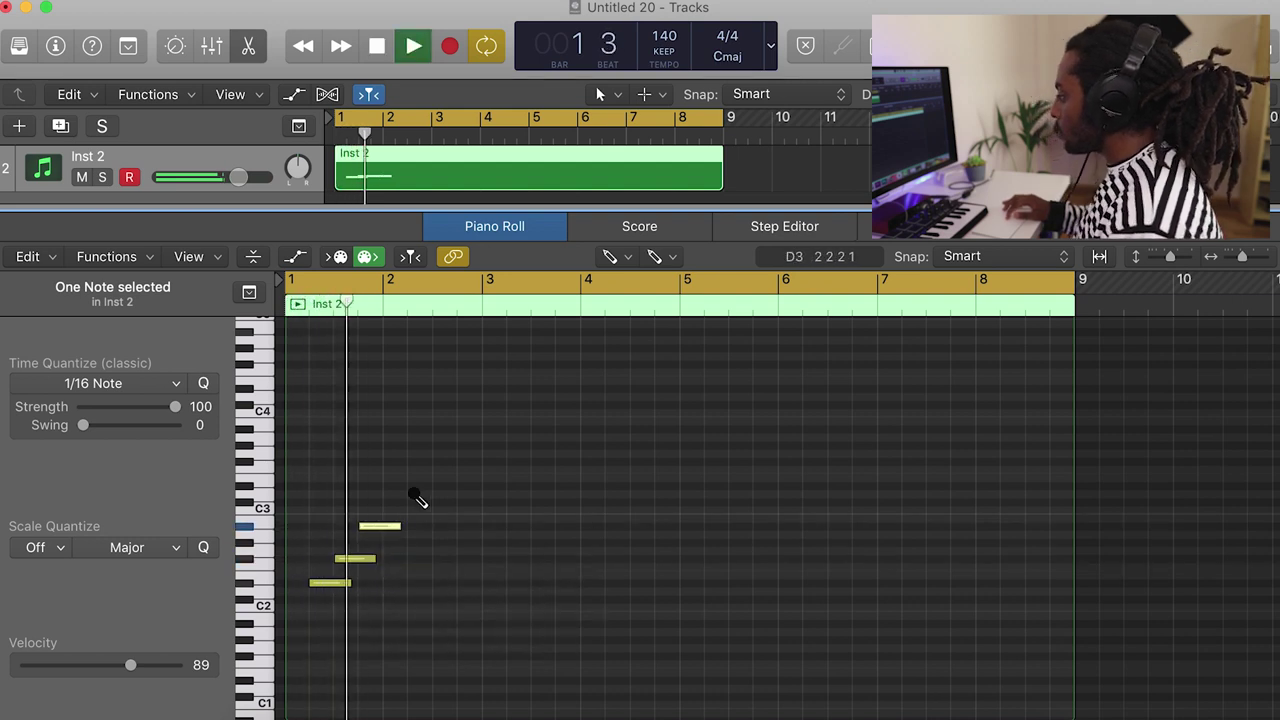
key("space")
double_click(398, 486)
key("space")
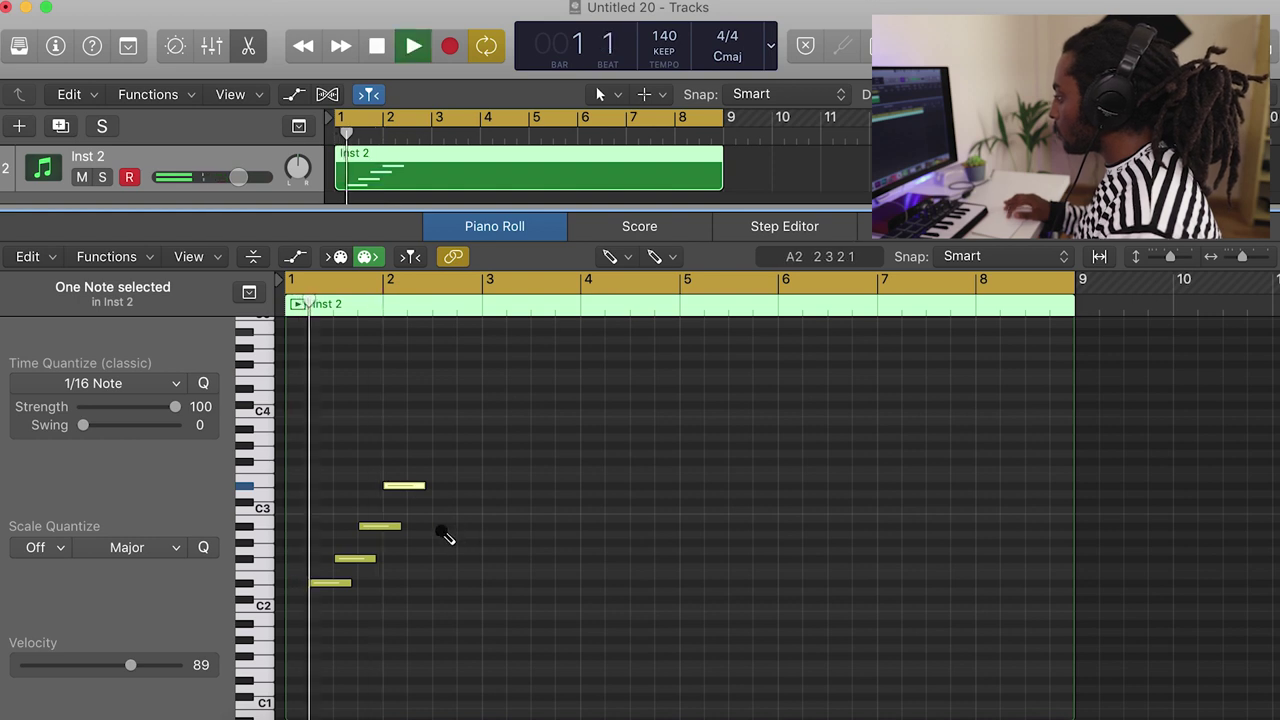
- Move the four-note phrase up one octave, ending on D#4 at the start of bar 2, and play it
left_click(440, 531)
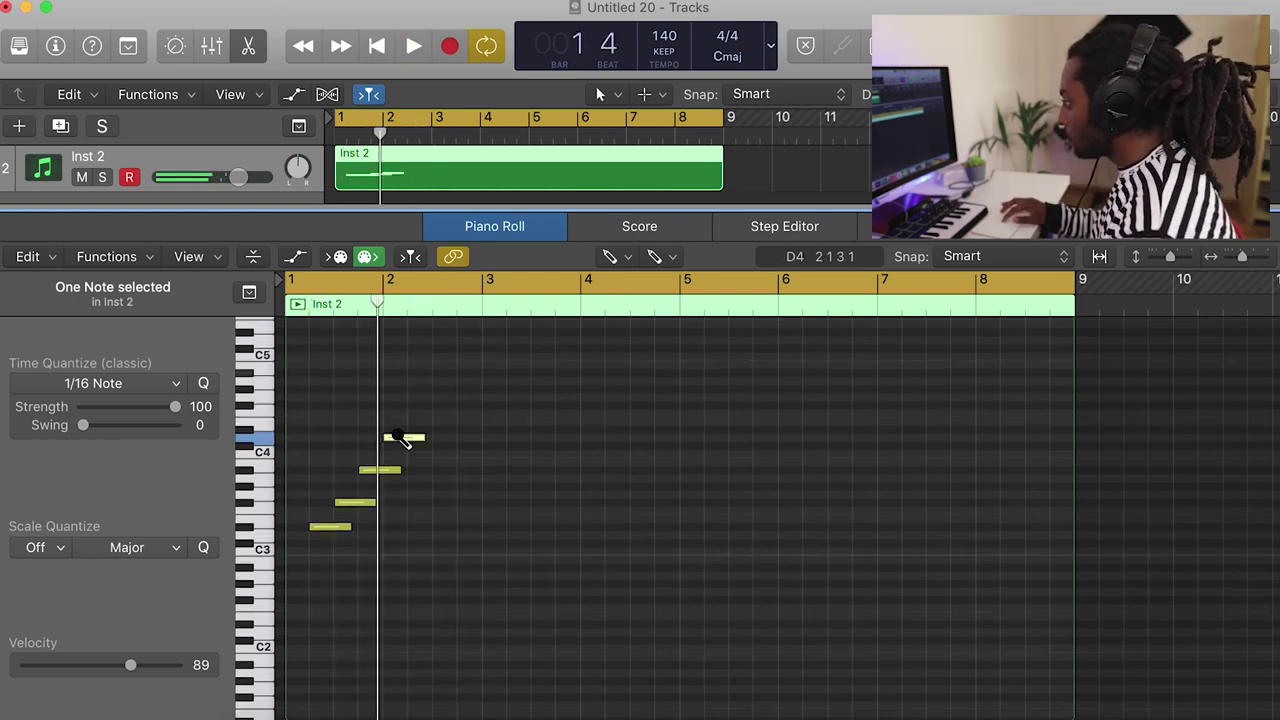
left_click_drag(400, 438, 402, 430)
key("space")
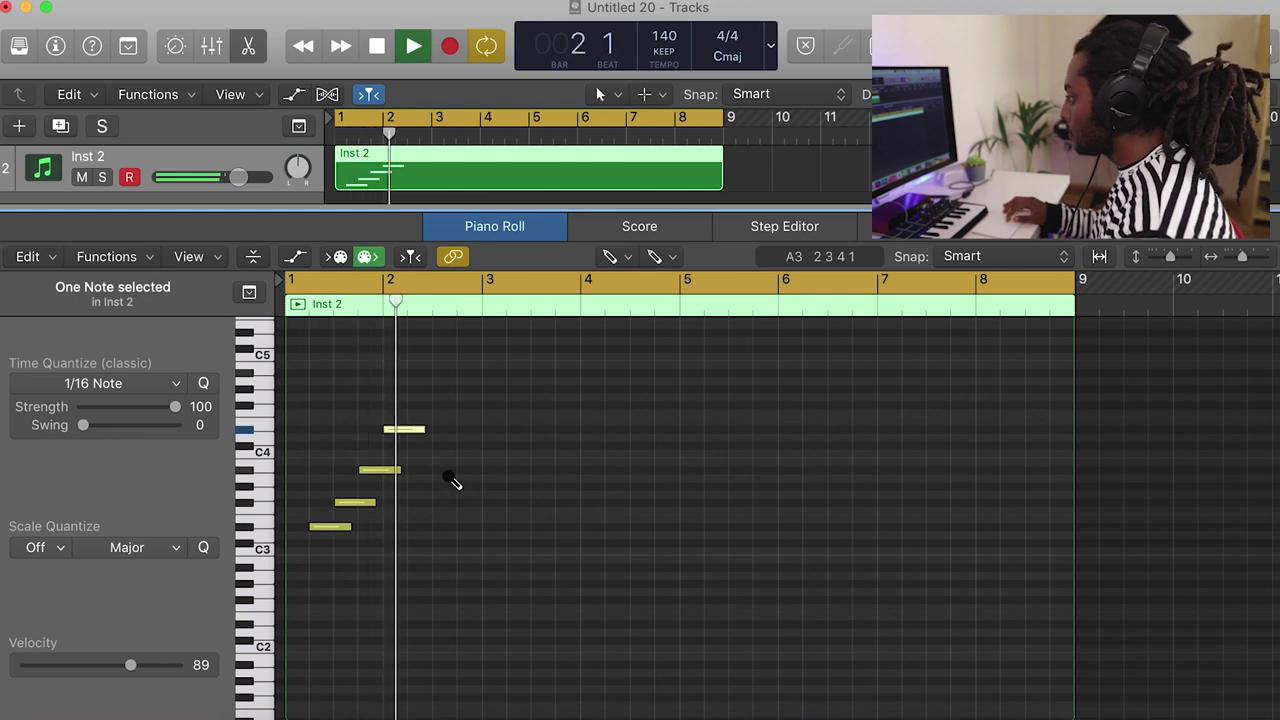
- Add an A#3 note on beat 3 of bar 2 and play the phrase
key("space")
left_click(450, 487)
left_click_drag(452, 486, 455, 470)
key("space")
- Repeat the five notes of bars 1 and 2 in bars 3 and 4 and play the result
left_click(625, 254)
left_click(636, 280)
key("space")
left_click_drag(562, 572, 322, 412)
key("super+r")
key("space")
left_click(731, 566)
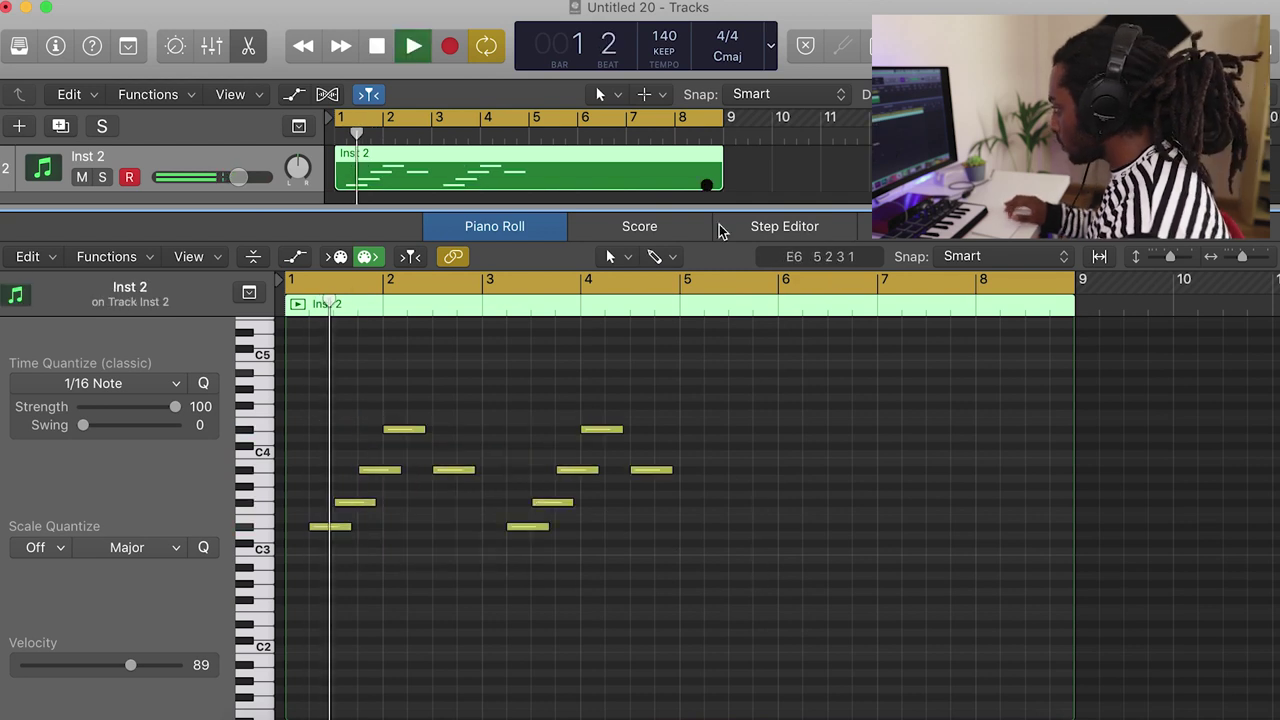
- Place an A#2 note on beat 2 of bar 5 and set the cycle range to bars 5 to 8
left_click(614, 256)
left_click(665, 309)
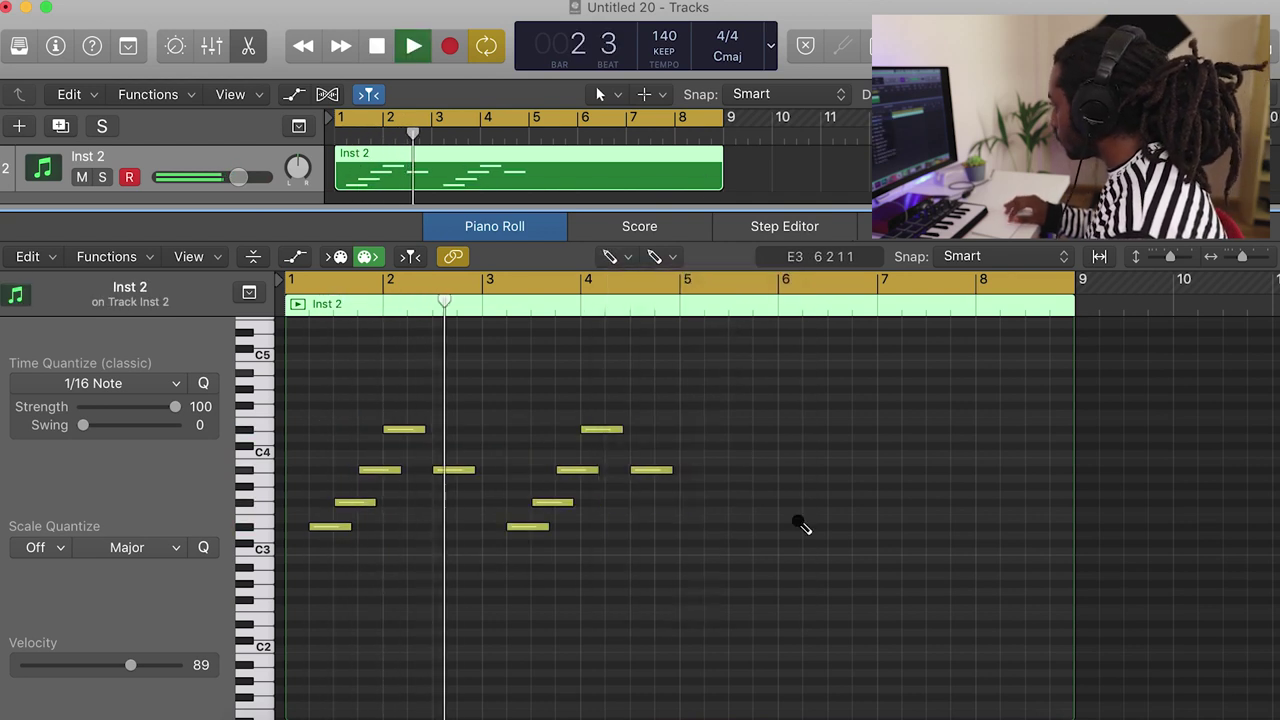
scroll(803, 527, "right", 2)
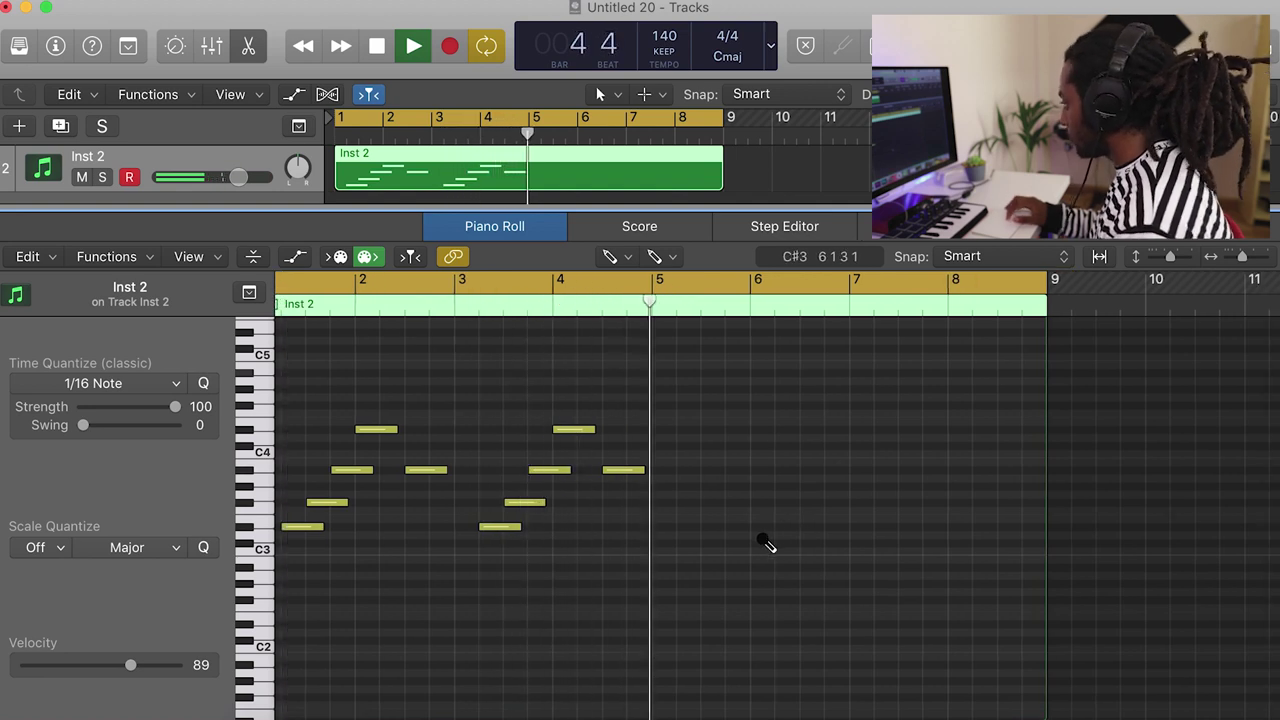
key("space")
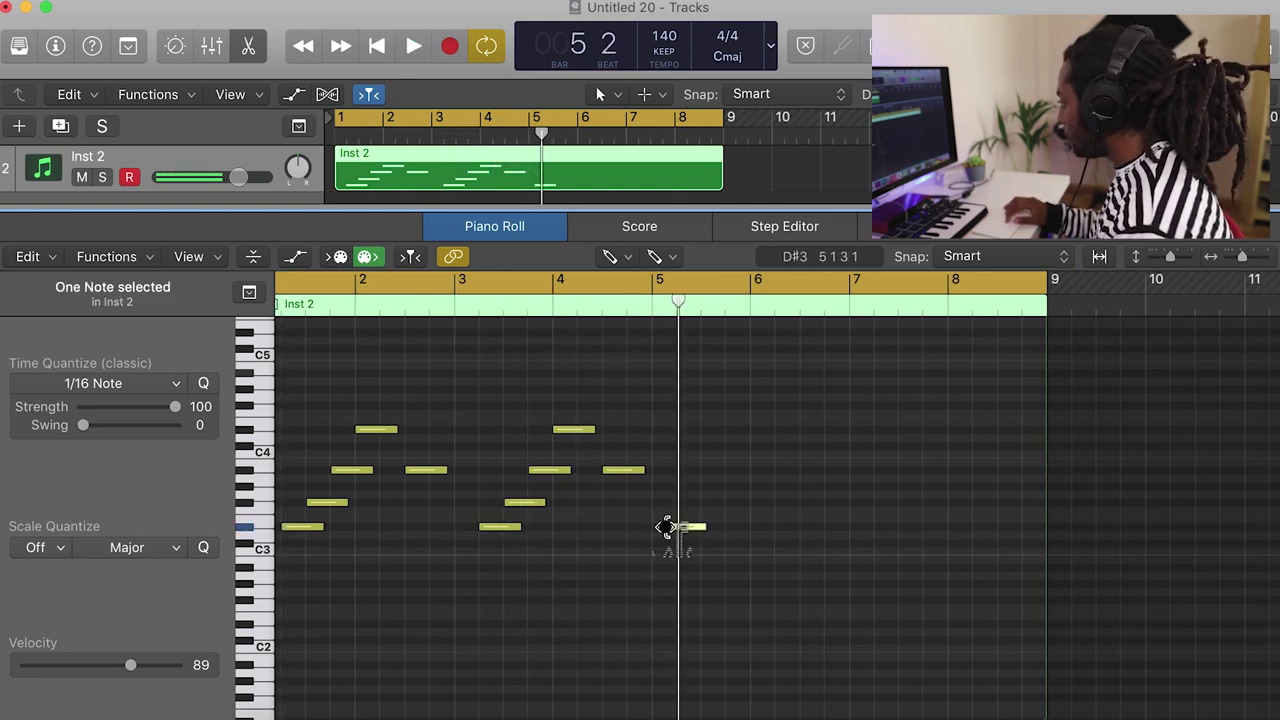
left_click_drag(705, 533, 712, 570)
left_click_drag(330, 117, 535, 125)
key("space")
key("space")
- Add a C#3 note on beat 3 and an F3 note on beat 4 of bar 5, playing them back
mouse_move(720, 566)
left_mouse_down()
mouse_move(690, 570)
mouse_move(720, 538)
mouse_move(733, 548)
mouse_move(723, 543)
mouse_move(741, 512)
left_mouse_up()
key("space")
key("space")
key("space")
key("space")
key("space")
- Place an F4 note at the start of bar 6 and an A#3 note on beat 3 of bar 6, checking them in playback
mouse_move(762, 457)
left_mouse_down()
mouse_move(770, 448)
mouse_move(760, 455)
left_mouse_up()
key("space")
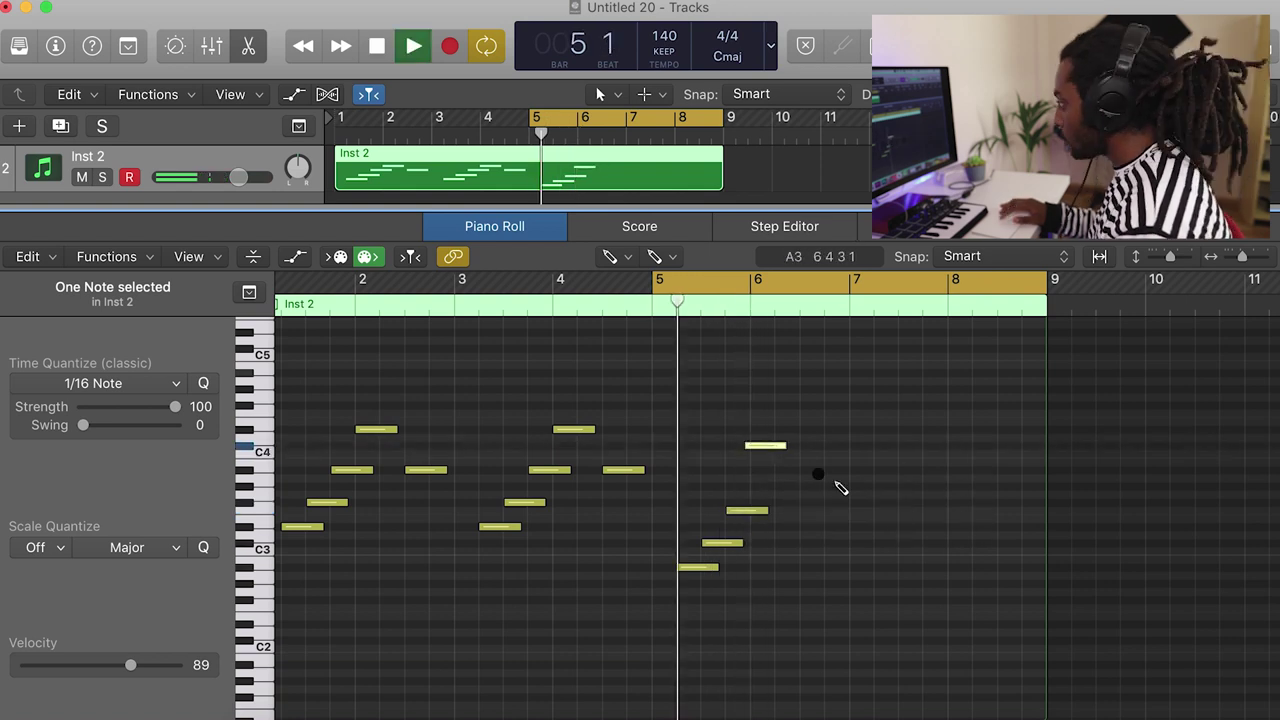
key("space")
left_click_drag(770, 430, 779, 418)
key("space")
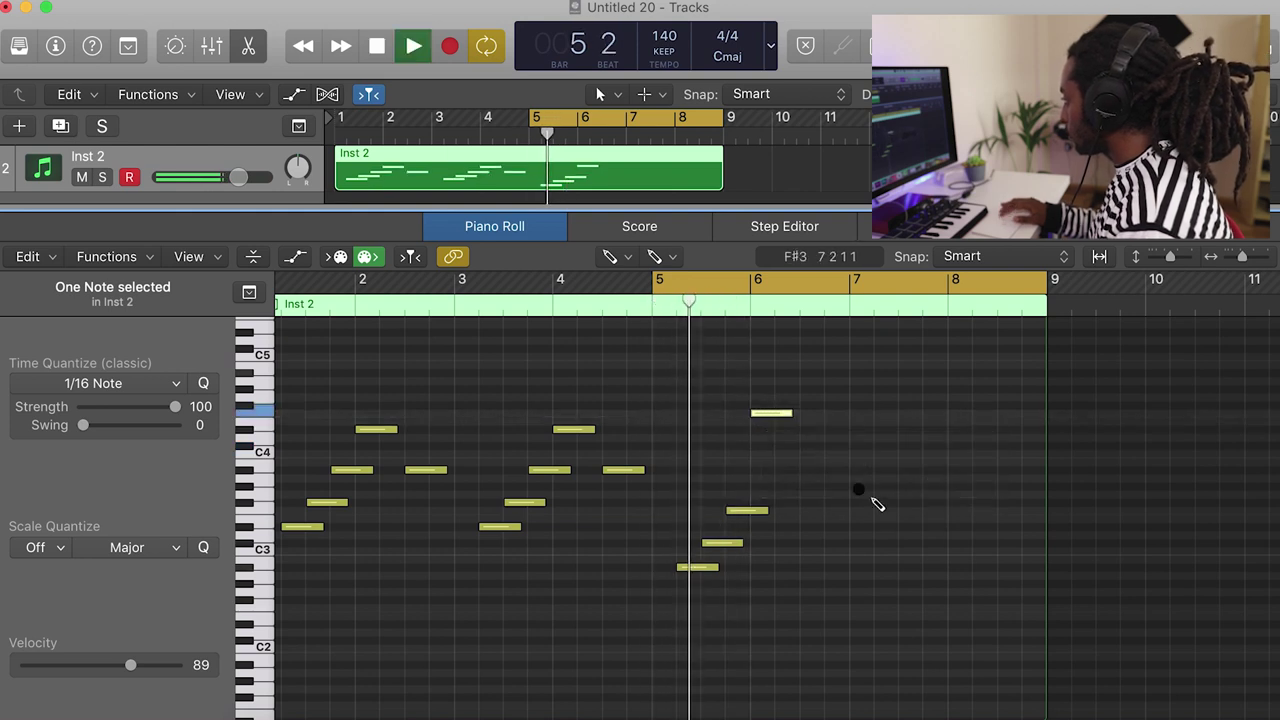
key("space")
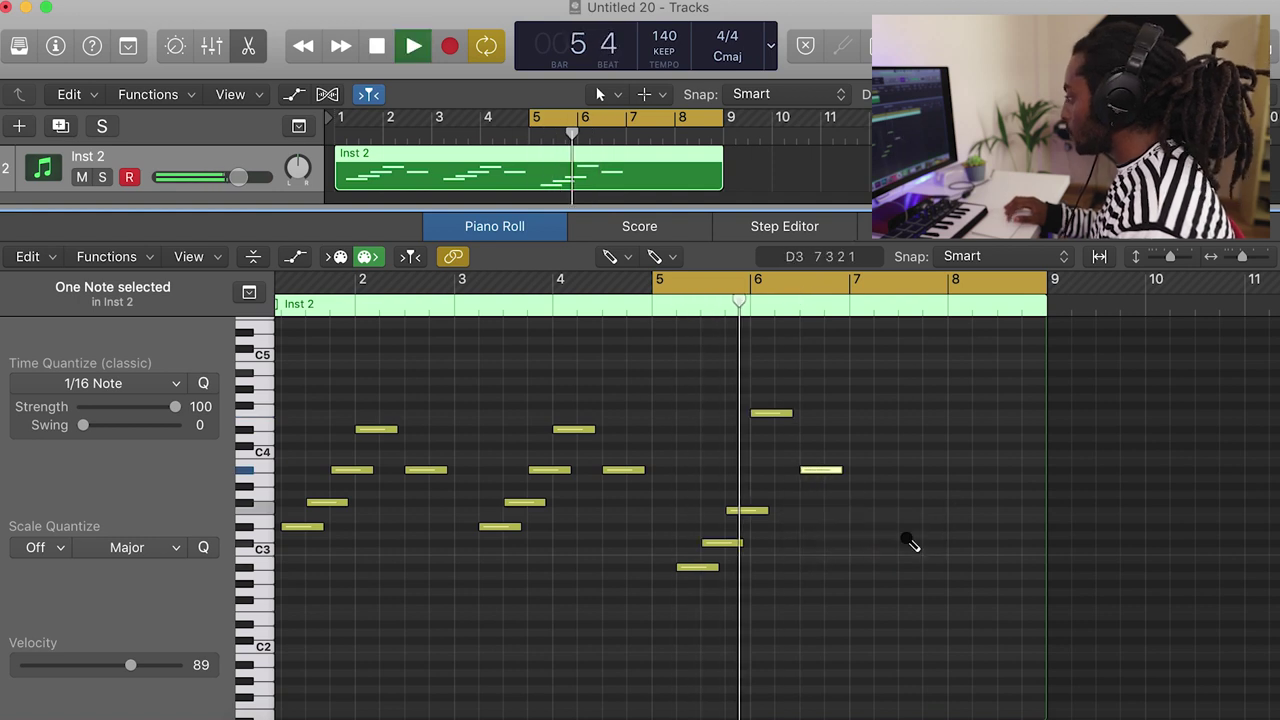
- Repeat the five notes of bars 5 and 6 in bars 7 and 8
left_click(609, 256)
left_click(650, 278)
left_click_drag(958, 648, 674, 403)
key("super+r")
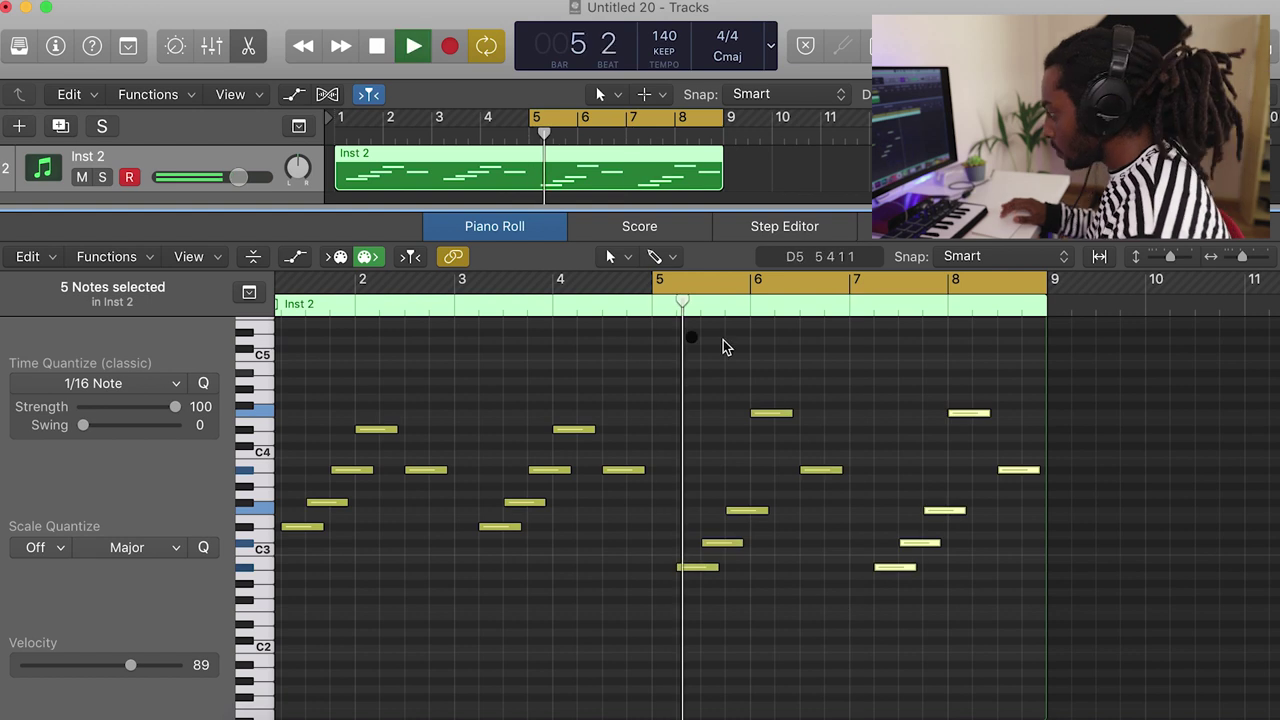
- Set the cycle range to bars 1 to 8 and lower the Inst 2 track volume to -3.2 dB
left_click_drag(536, 117, 196, 65)
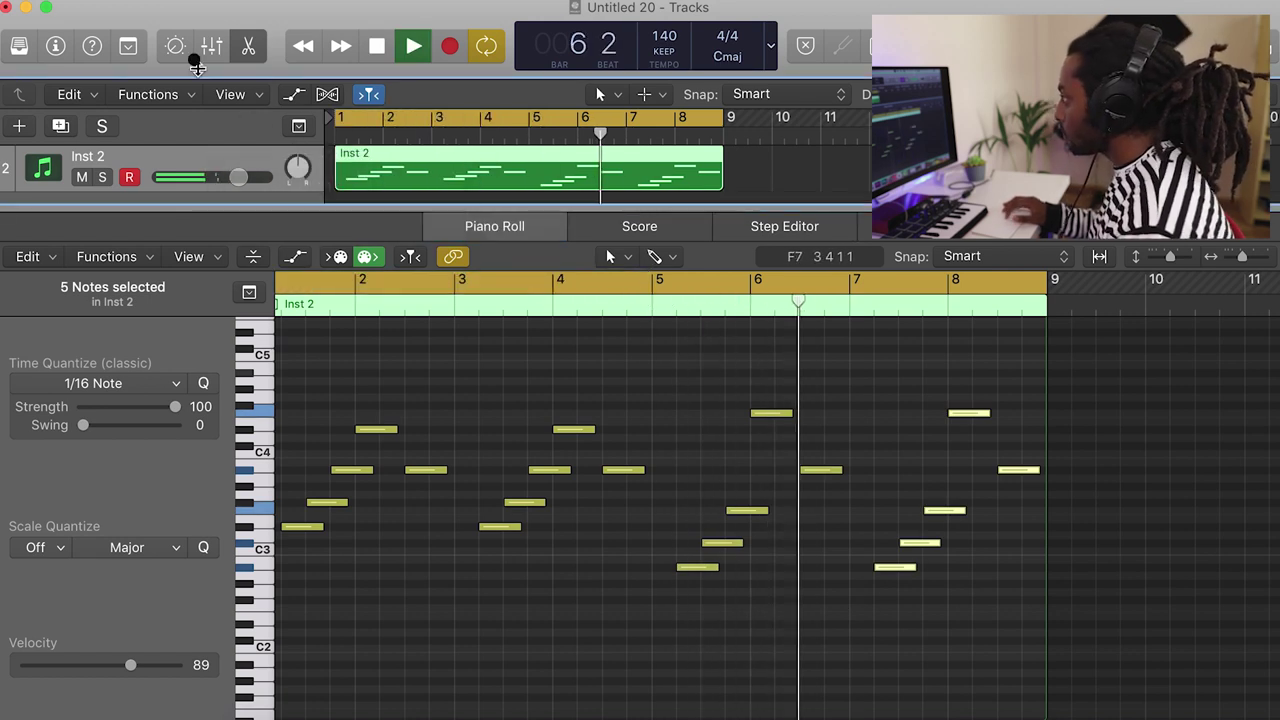
left_click_drag(238, 177, 223, 177)
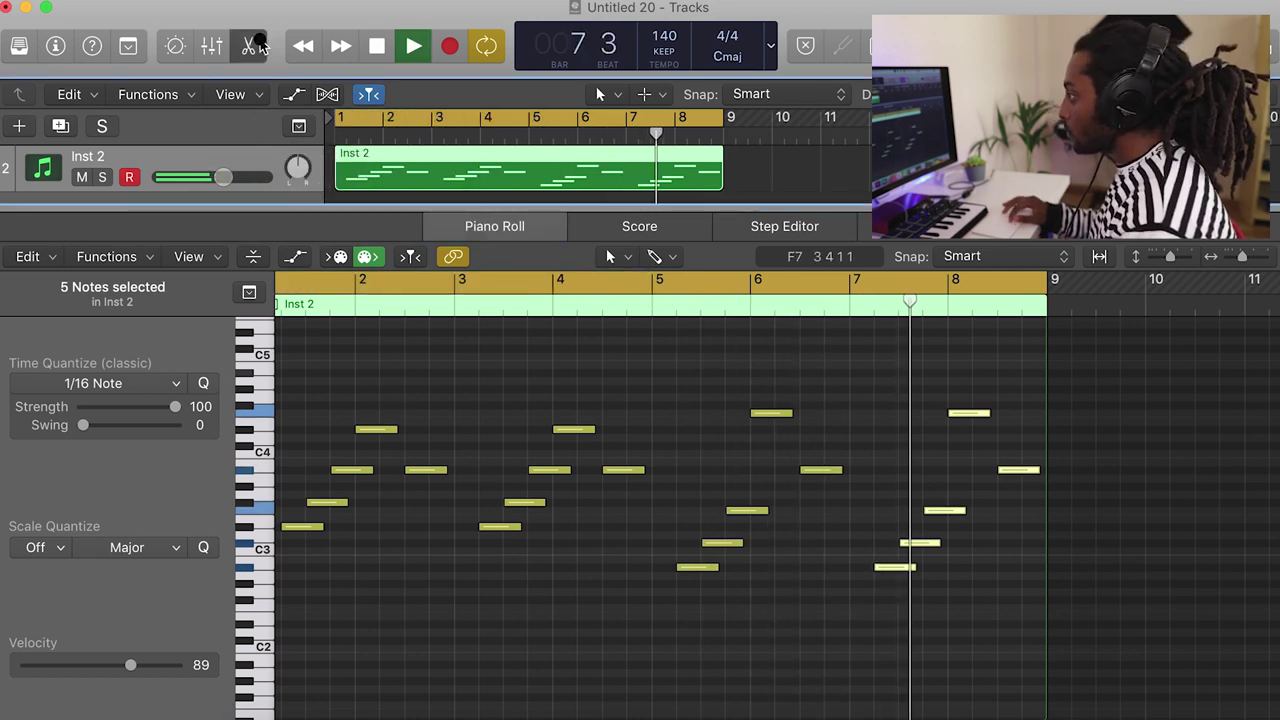
- Add a Channel EQ to the Inst 2 track, enable its low cut and sweep it up to about 640 Hz
left_click(249, 46)
left_click(55, 46)
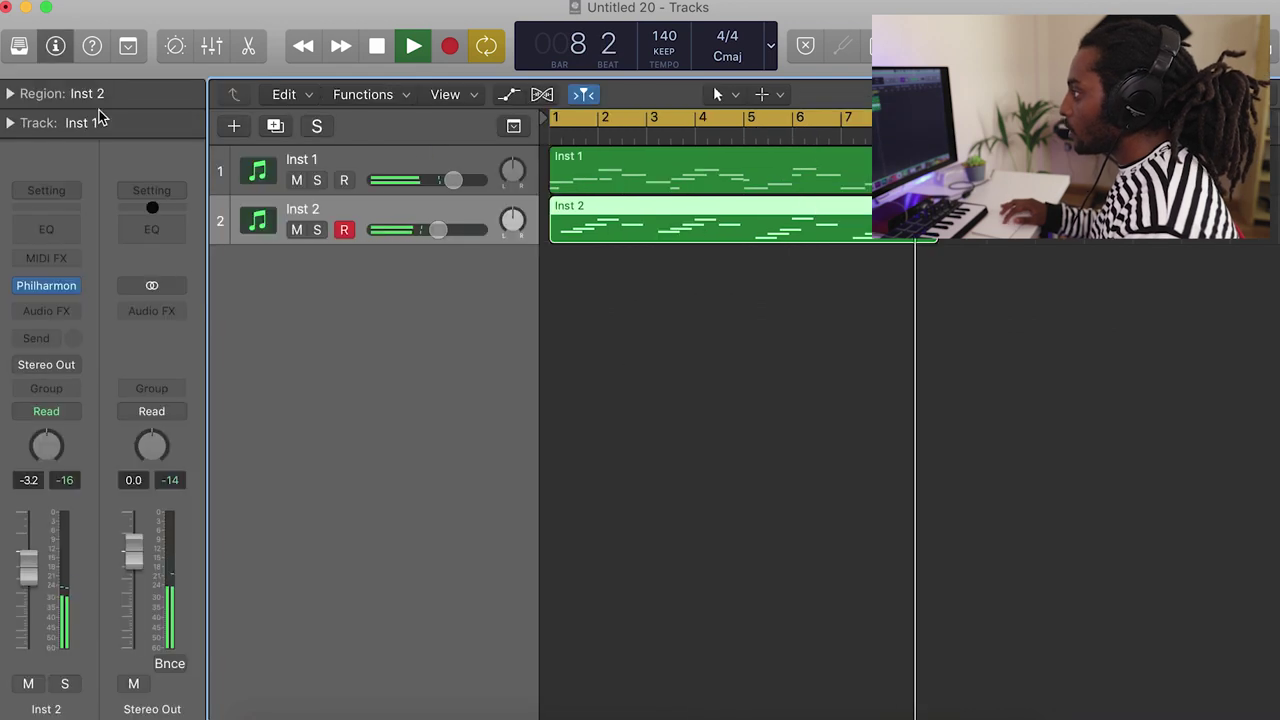
left_click(46, 229)
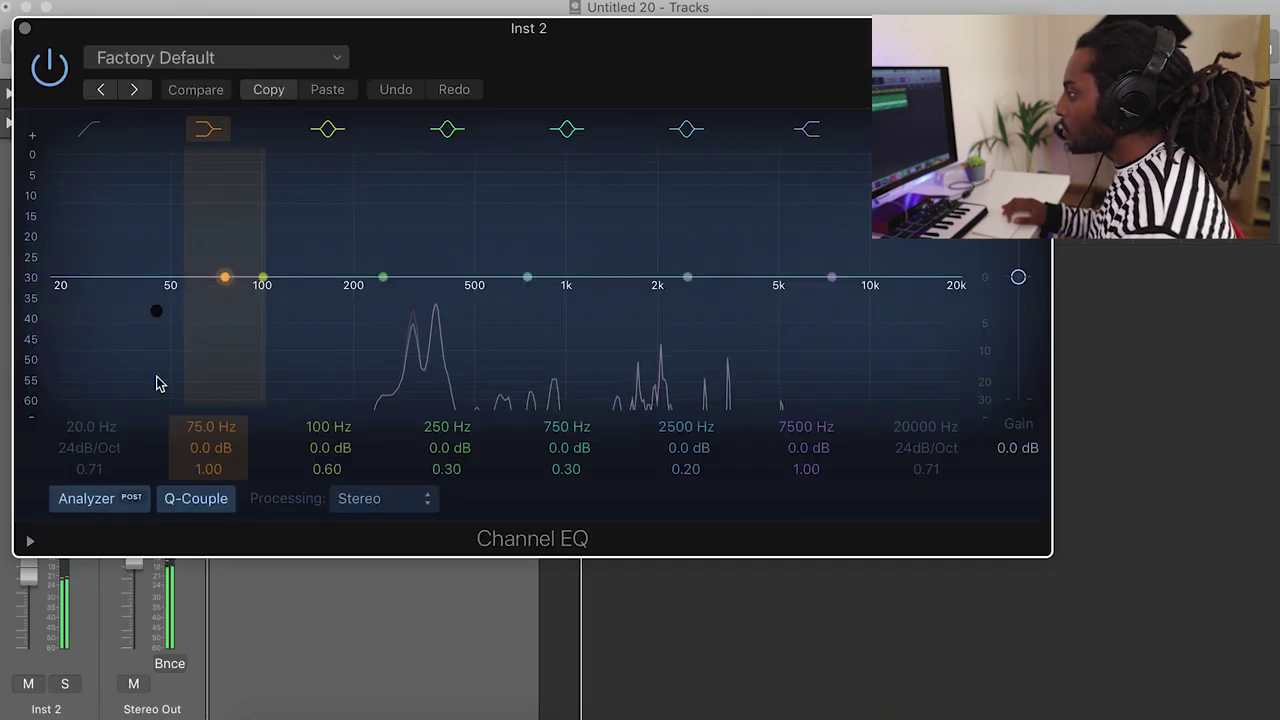
left_click(90, 129)
left_click_drag(200, 307, 547, 299)
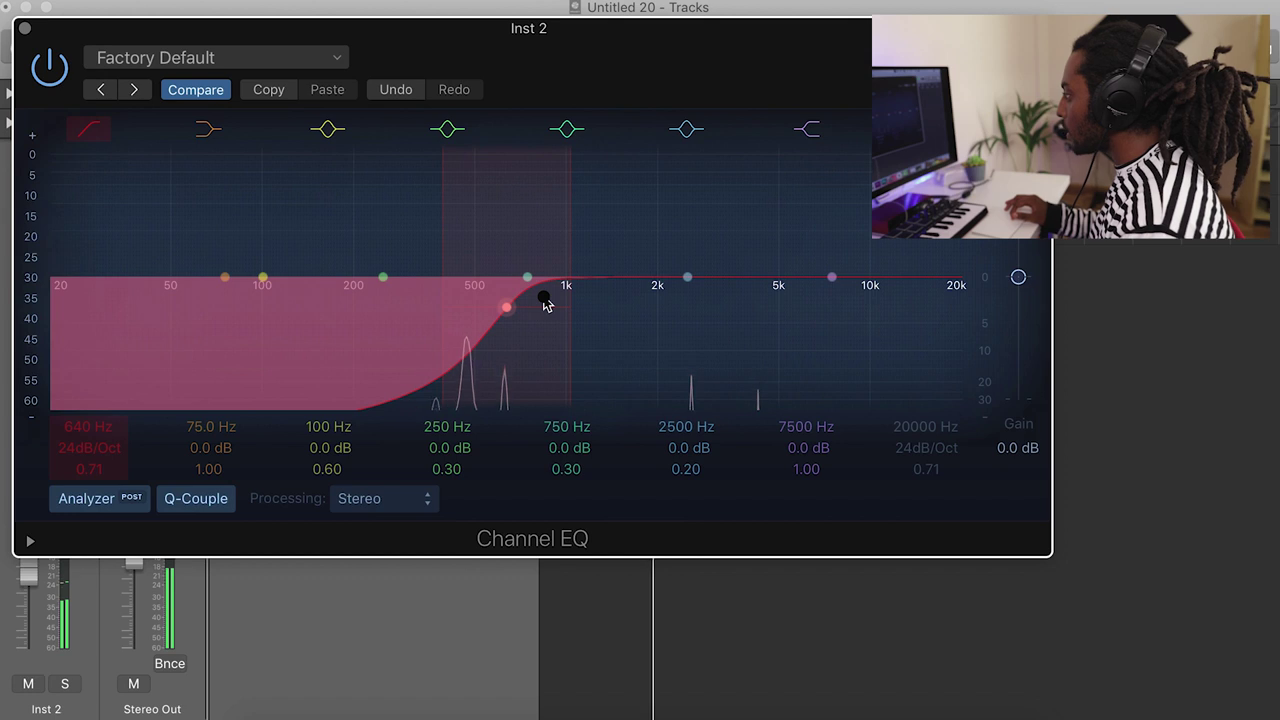
left_click_drag(390, 319, 384, 319)
left_click_drag(684, 277, 590, 280)
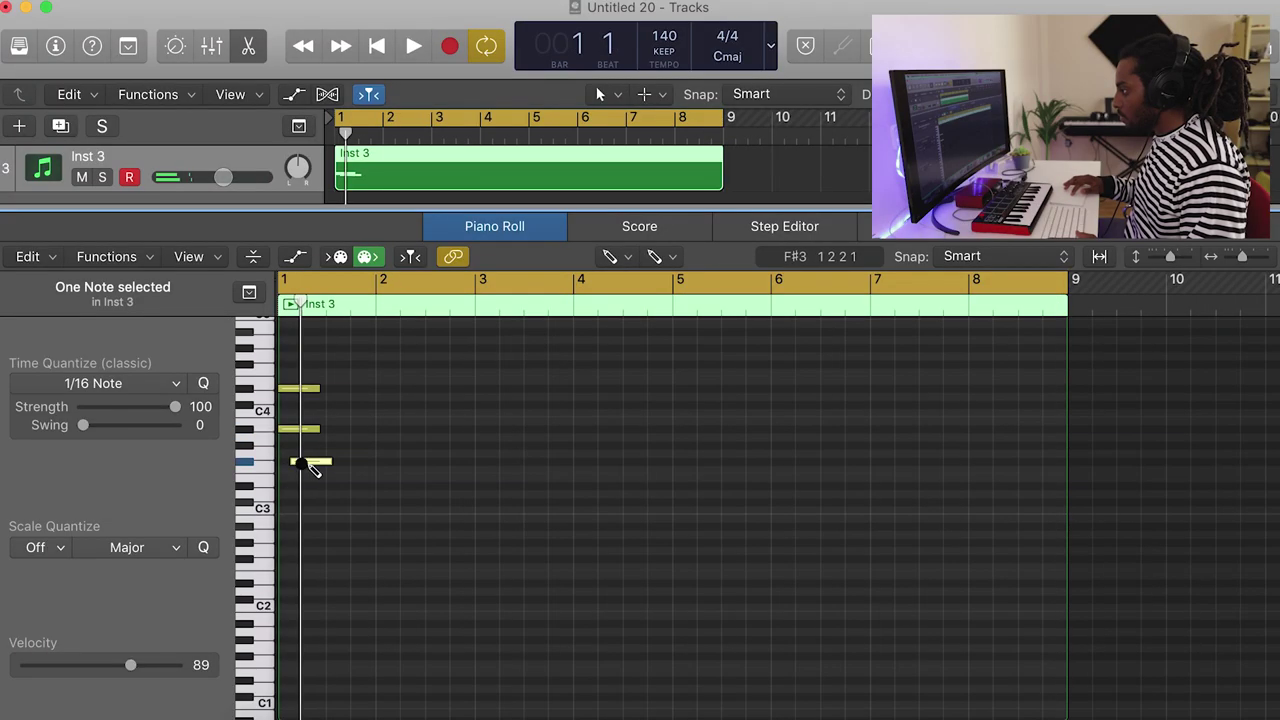
- Align the F#3 note with the other two chord notes at the start of bar 1 in Inst 3 and play it back
mouse_move(308, 465)
left_mouse_down()
mouse_move(294, 490)
mouse_move(298, 461)
left_mouse_up()
key("space")
key("space")
key("space")
- Raise the Inst 3 track volume slightly and play all three tracks together
left_click(252, 52)
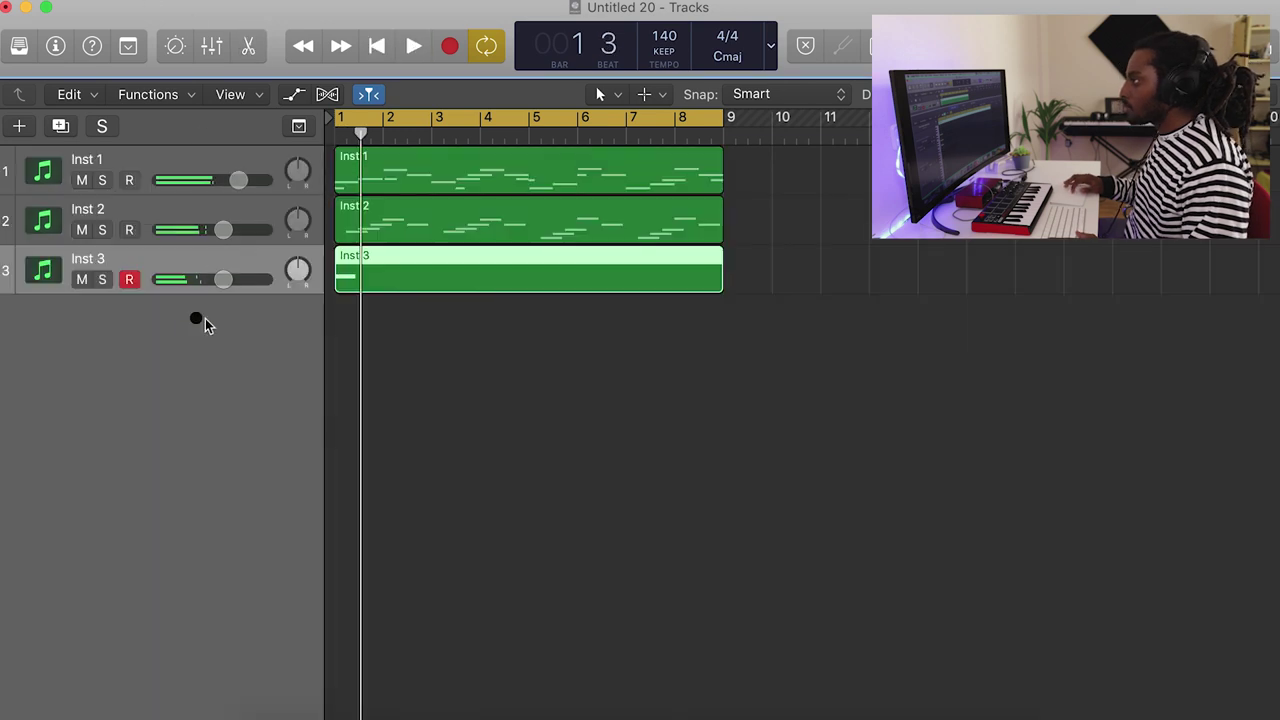
left_click_drag(215, 290, 228, 281)
key("space")
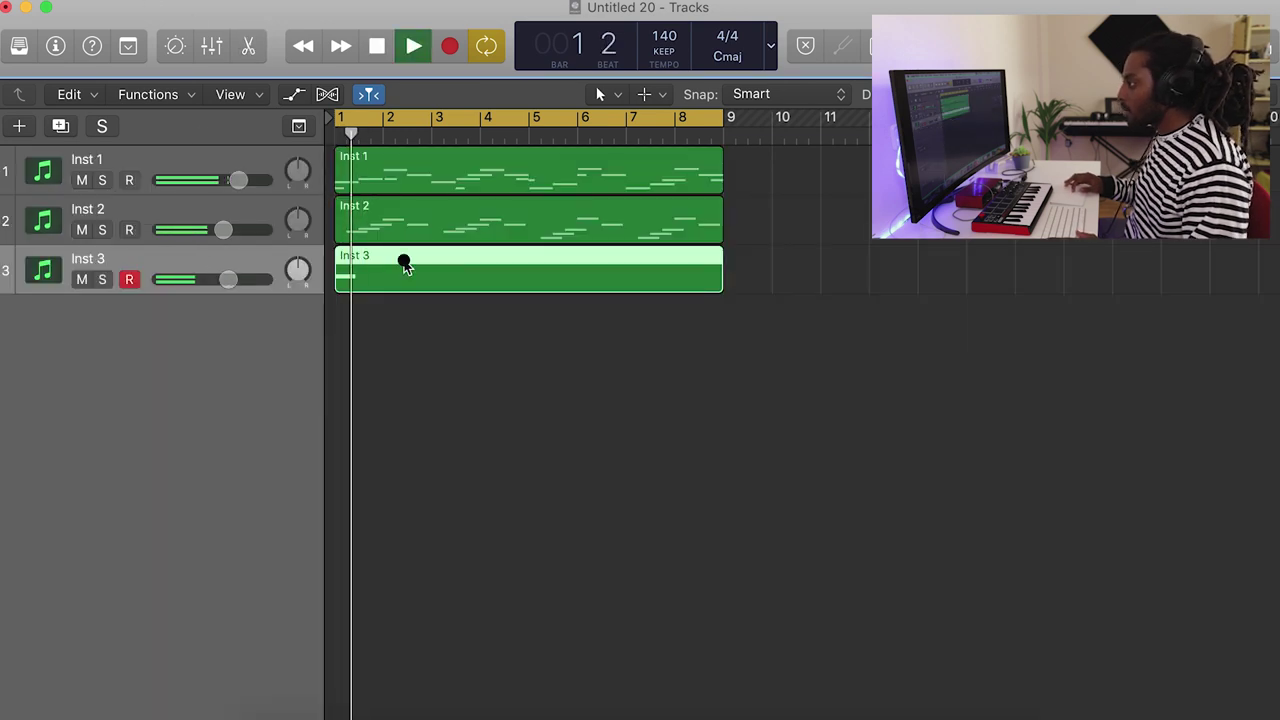
- Make the three-note Inst 3 chord fill bars 1 and 2, repeat it in bars 3 and 4, and play it back
double_click(404, 263)
key("space")
left_click(610, 256)
left_click(670, 277)
left_click_drag(410, 612, 470, 472)
key("super+r")
key("space")
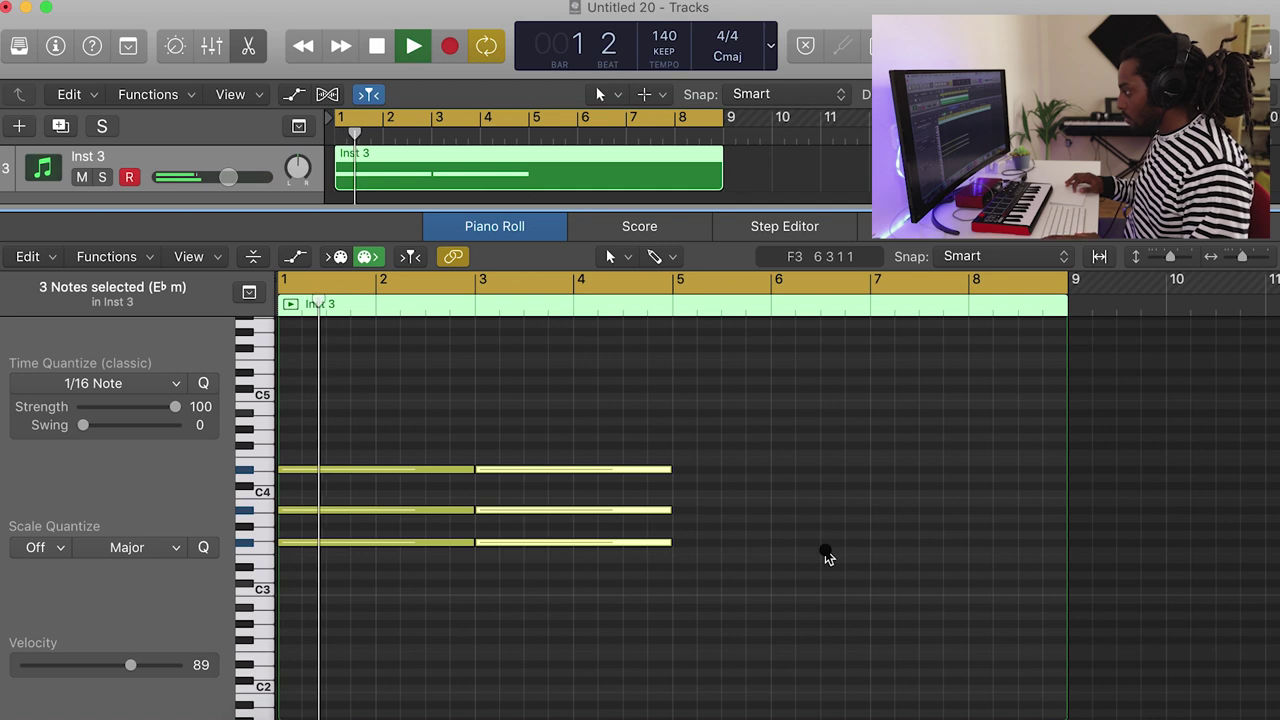
- Draw a two-bar chord of F4, A#3 and F3 at the start of bar 5 in Inst 3 and play it back
left_click(610, 256)
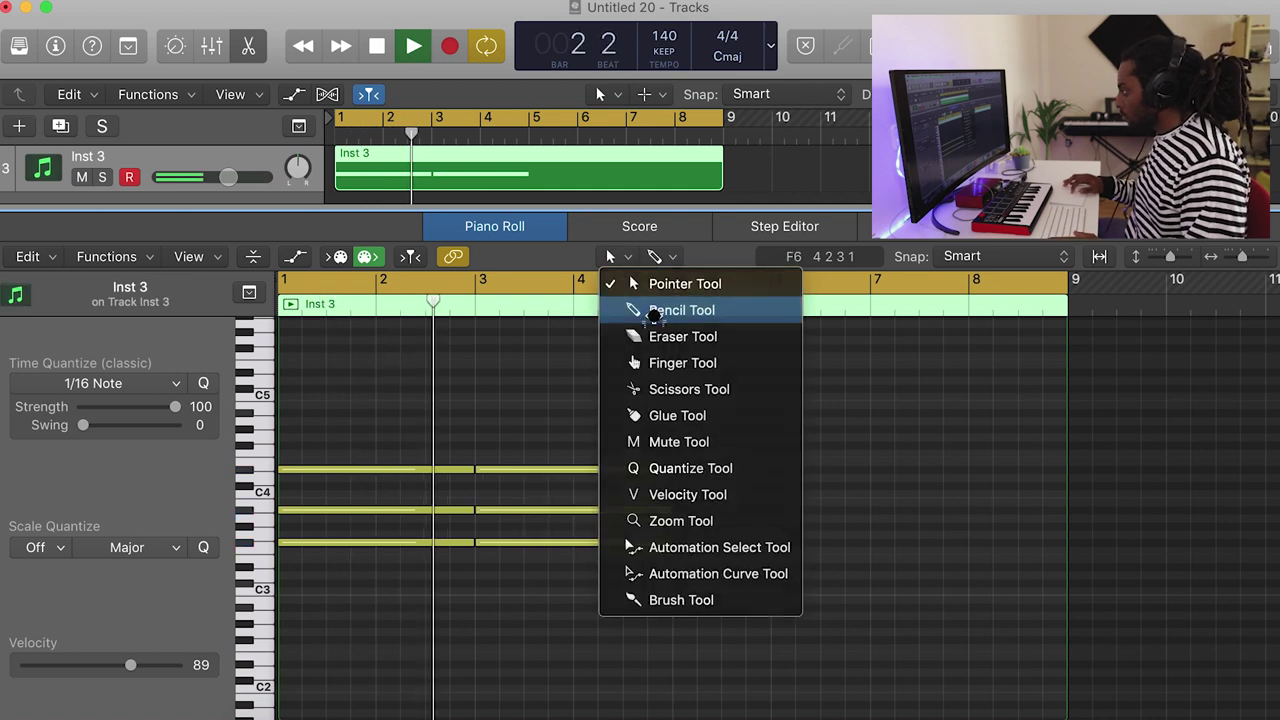
left_click(653, 312)
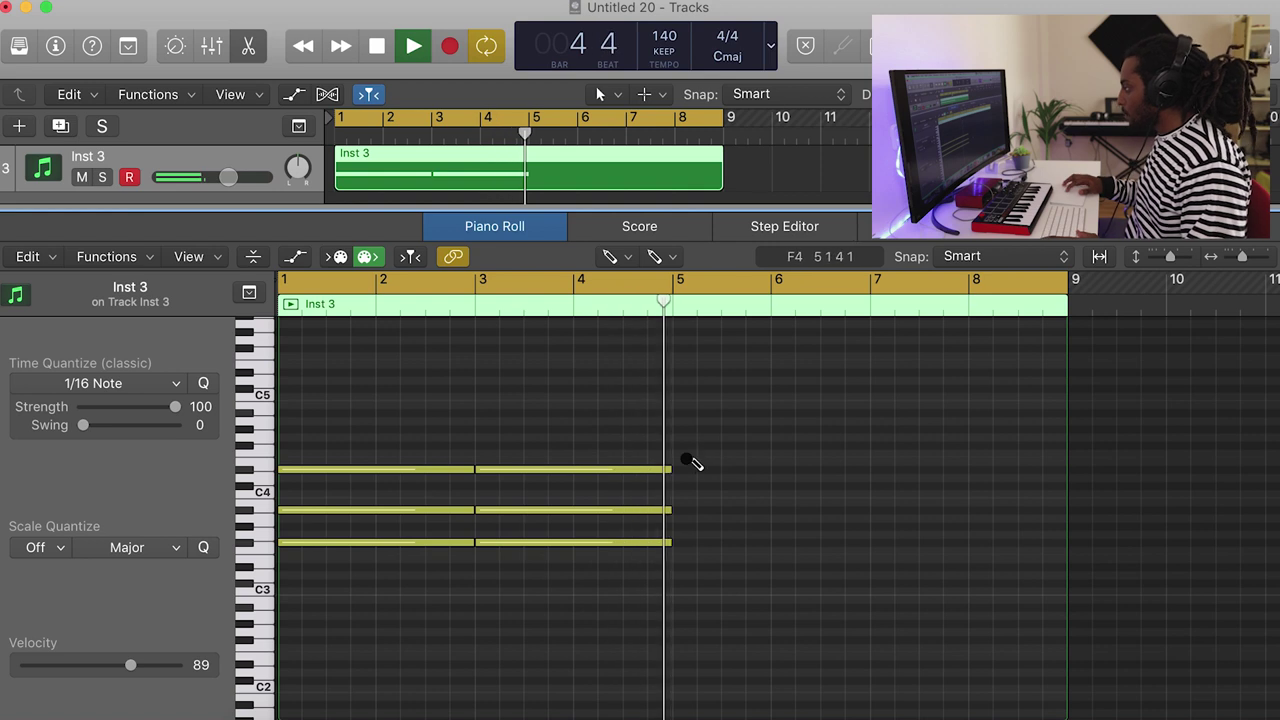
key("space")
left_click_drag(700, 455, 690, 458)
left_click(690, 504)
left_click_drag(708, 512, 689, 517)
left_click(705, 567)
mouse_move(712, 568)
left_mouse_down()
mouse_move(691, 569)
mouse_move(688, 549)
left_mouse_up()
key("space")
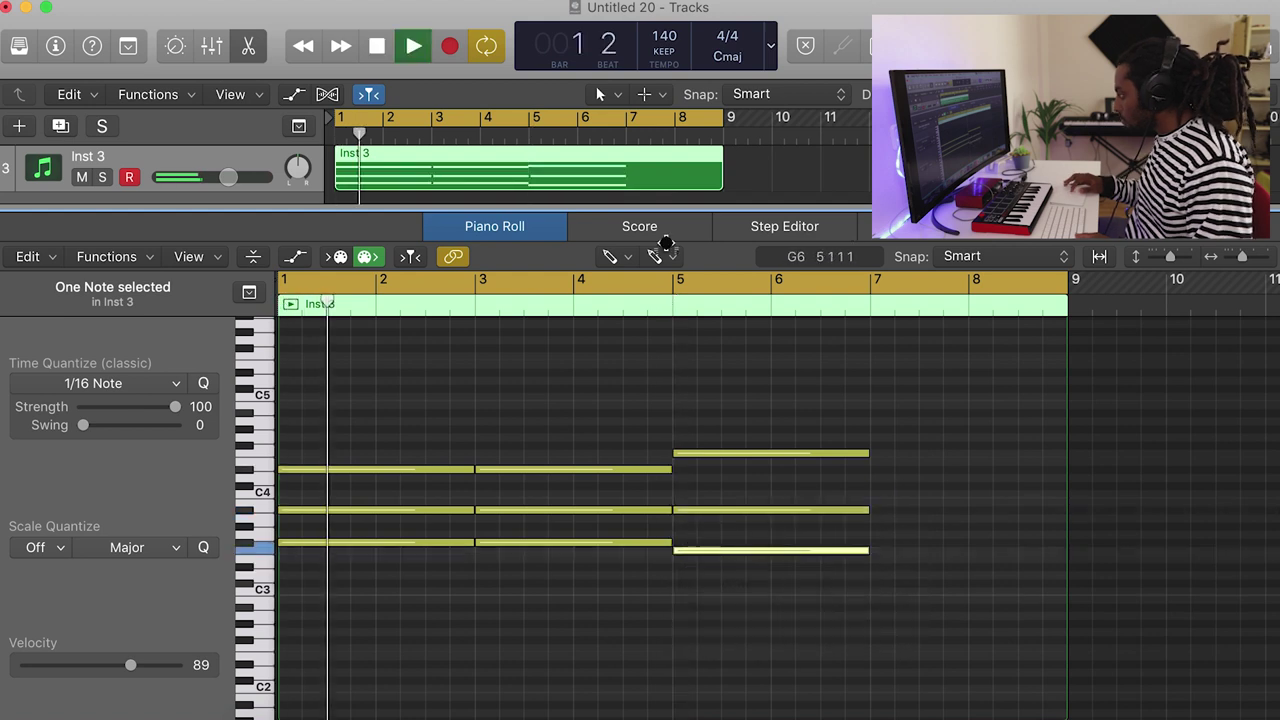
- Repeat the three chord notes of bars 5 and 6 in bars 7 and 8
left_click(610, 256)
left_click(603, 282)
left_click_drag(806, 594, 748, 374)
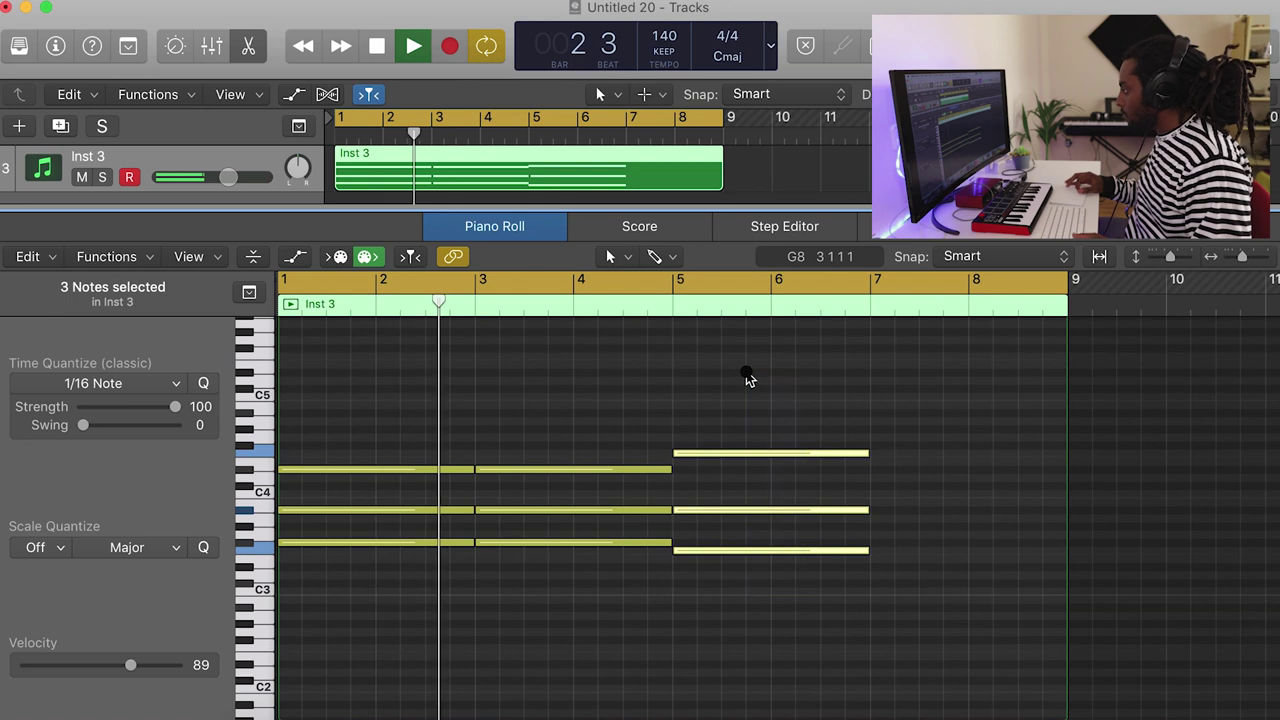
key("super+r")
- Add an F#4 note on beat 3 of bar 4 and shorten it to end at bar 5
left_click(618, 258)
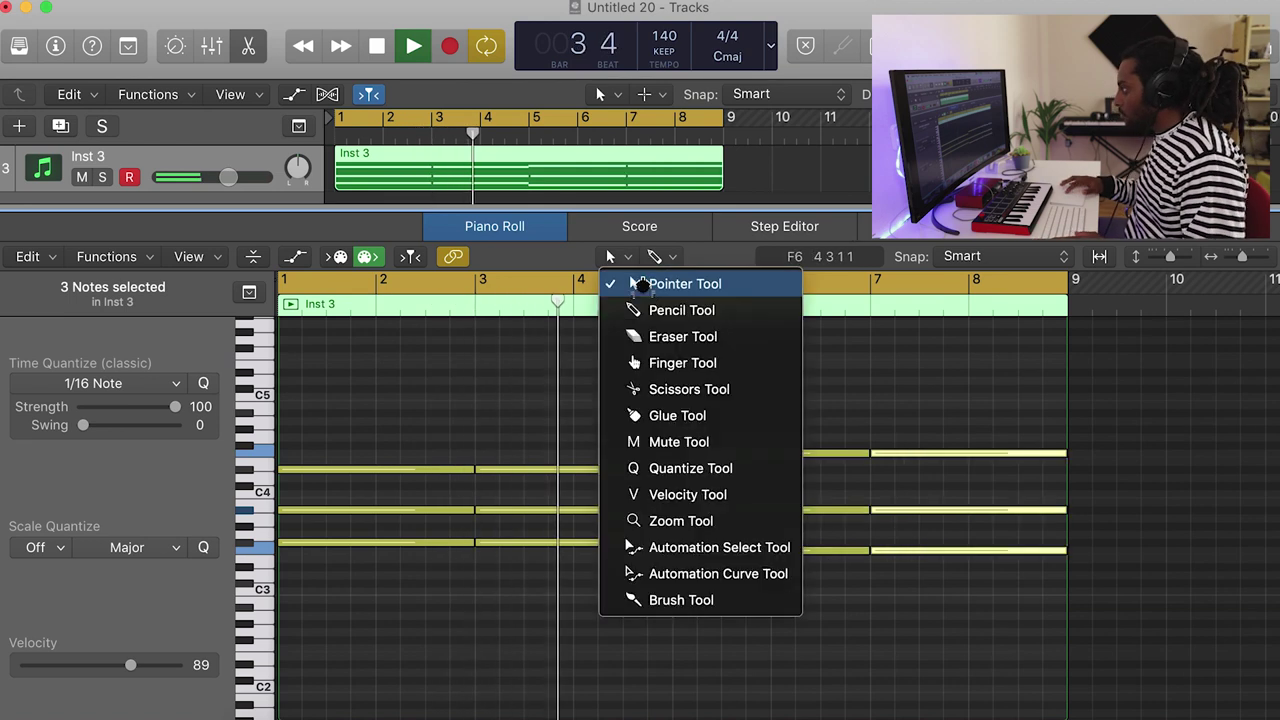
left_click(640, 310)
key("space")
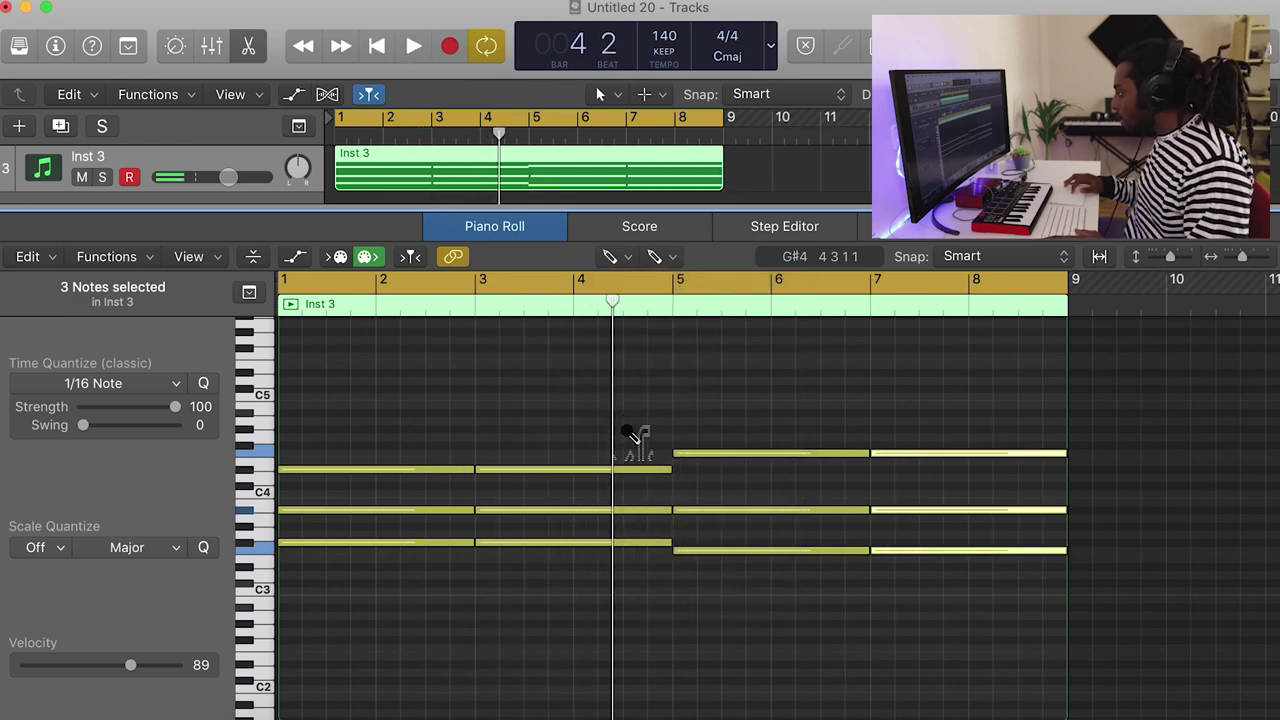
left_click(628, 431)
left_click_drag(642, 452, 640, 449)
key("space")
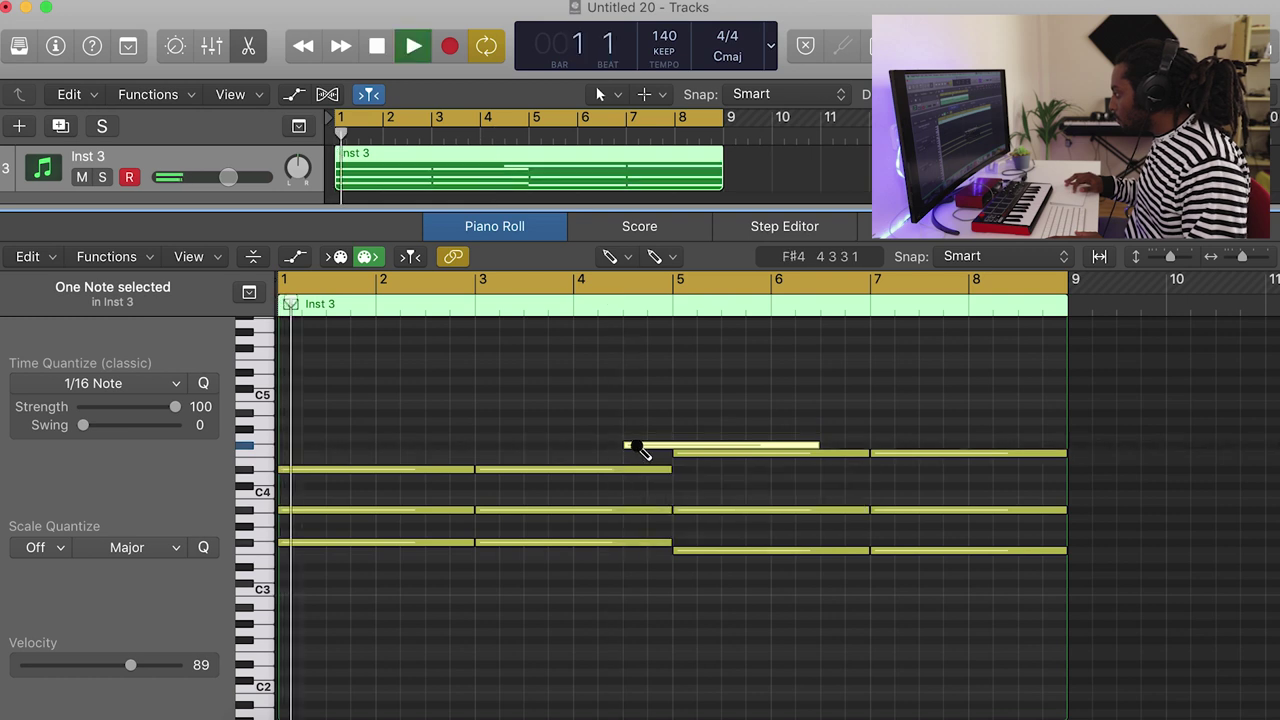
left_click_drag(815, 441, 671, 443)
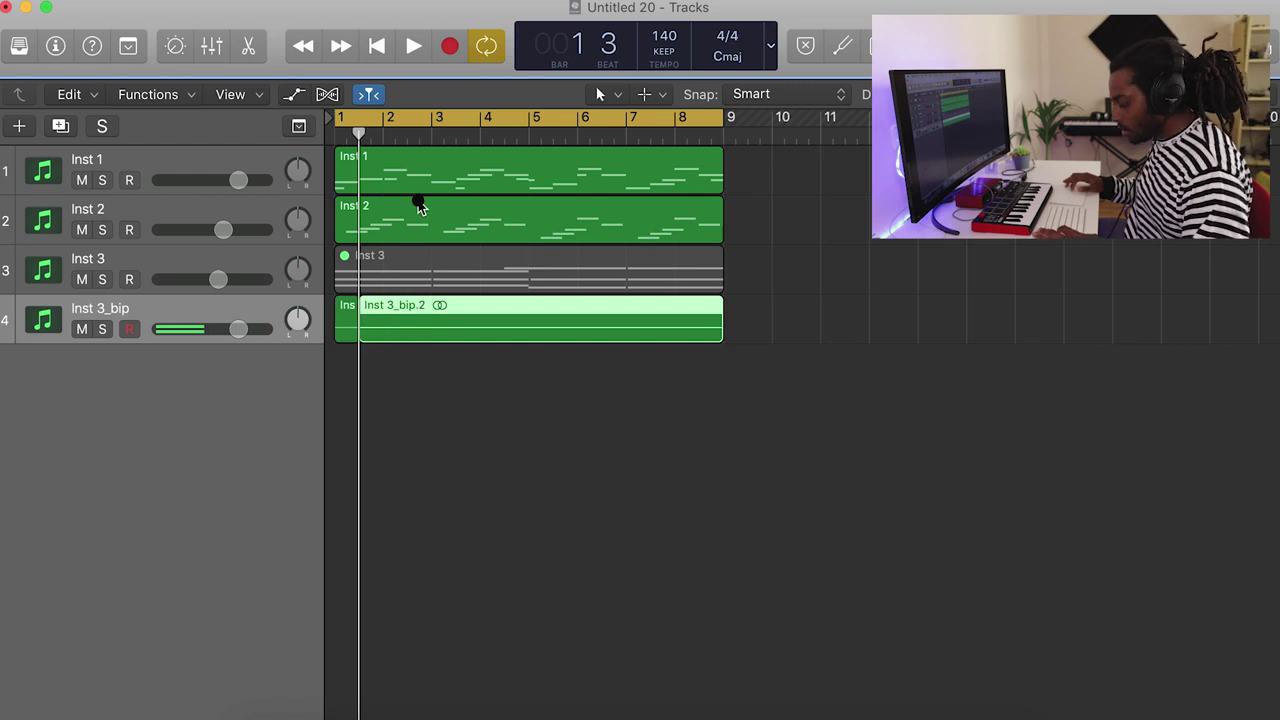
- Split the Inst 3_bip audio into half-bar regions and give them all a fade-in of 21 and a short fade-out
key("super+t")
key("super+t")
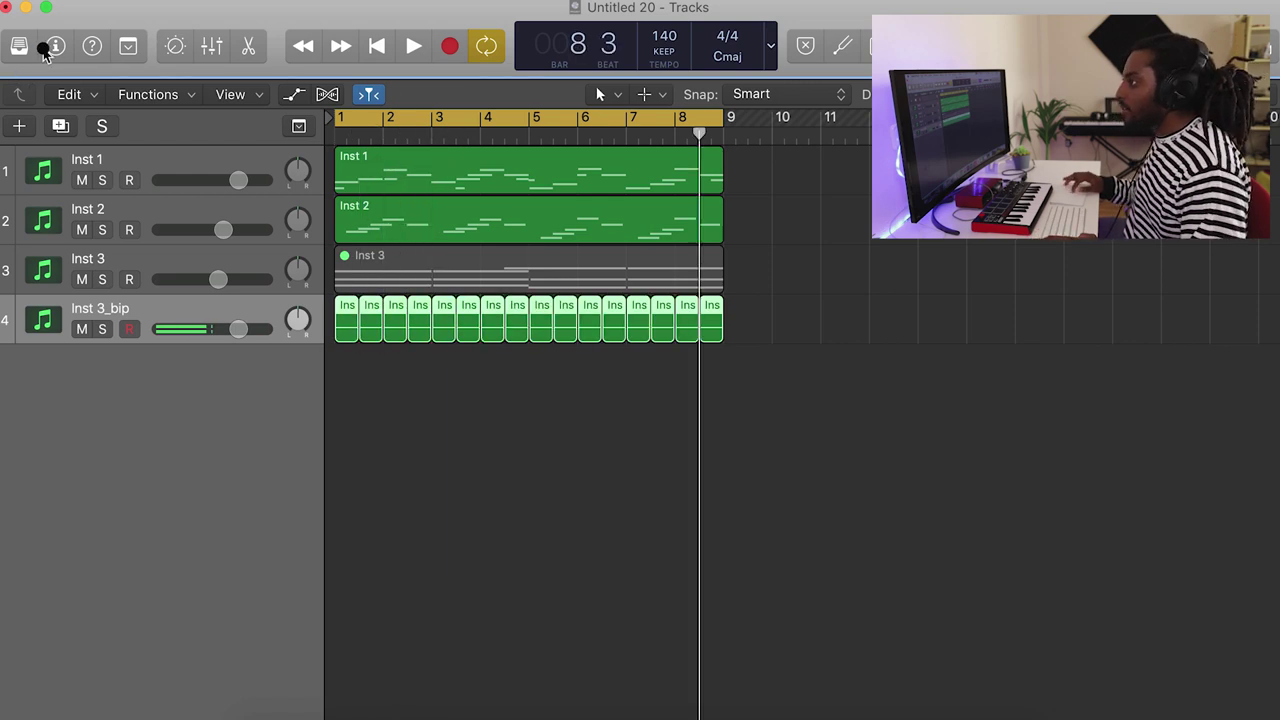
left_click(47, 47)
left_click(10, 94)
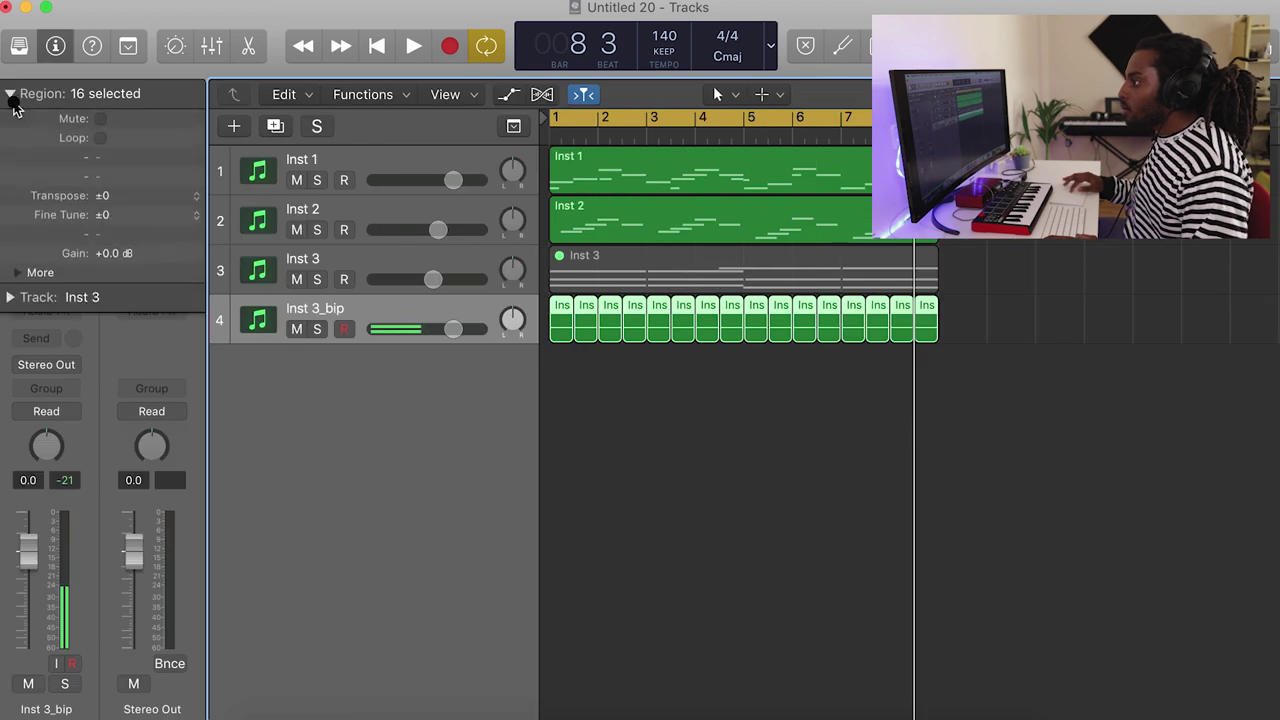
left_click(18, 273)
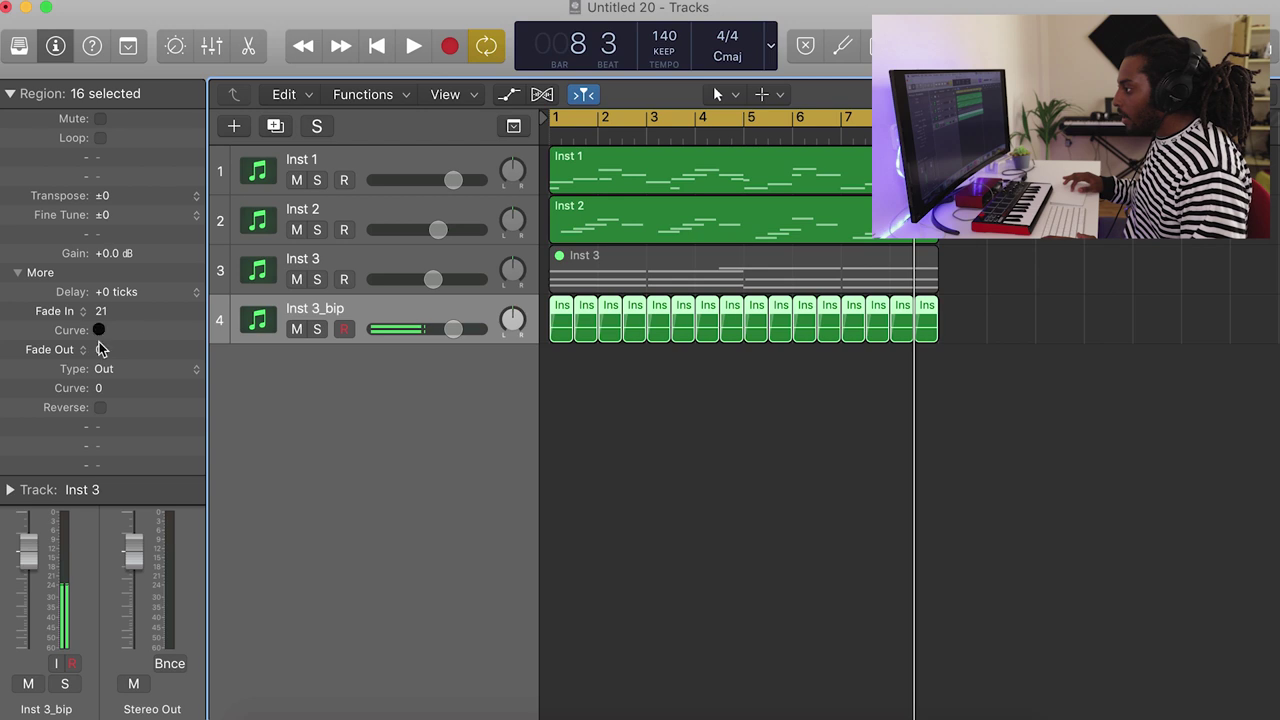
key("space")
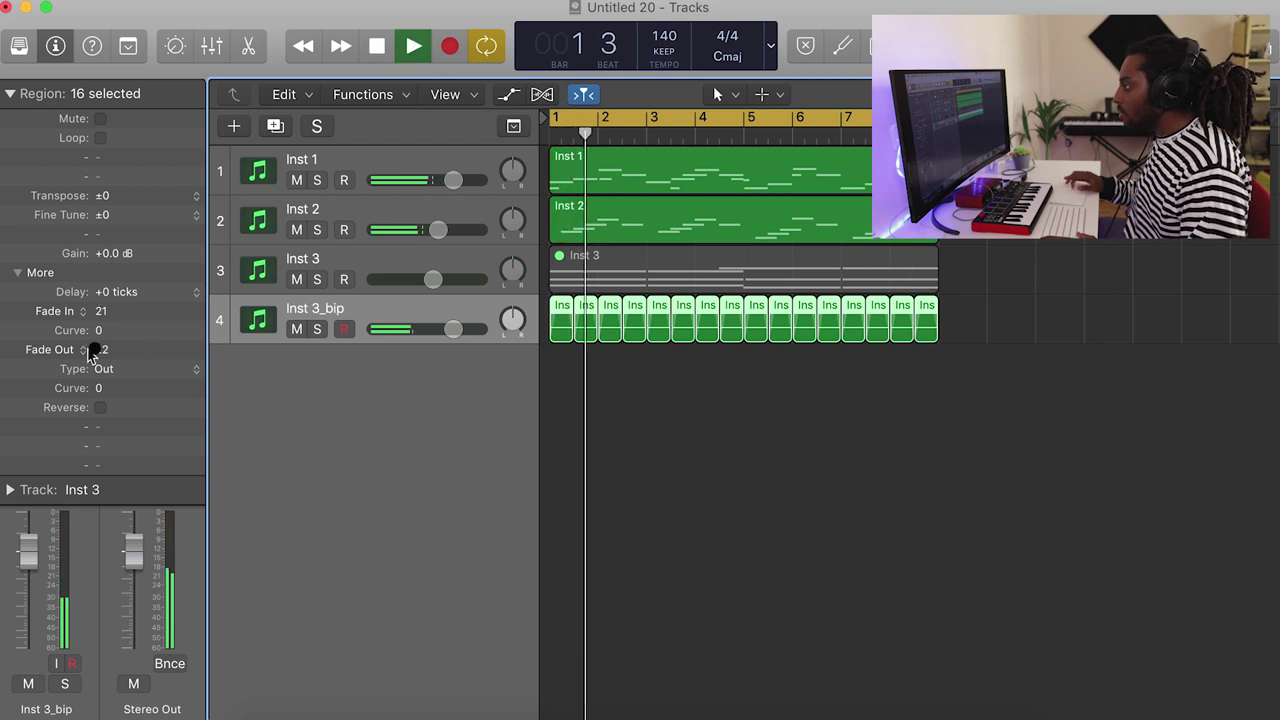
left_click(10, 93)
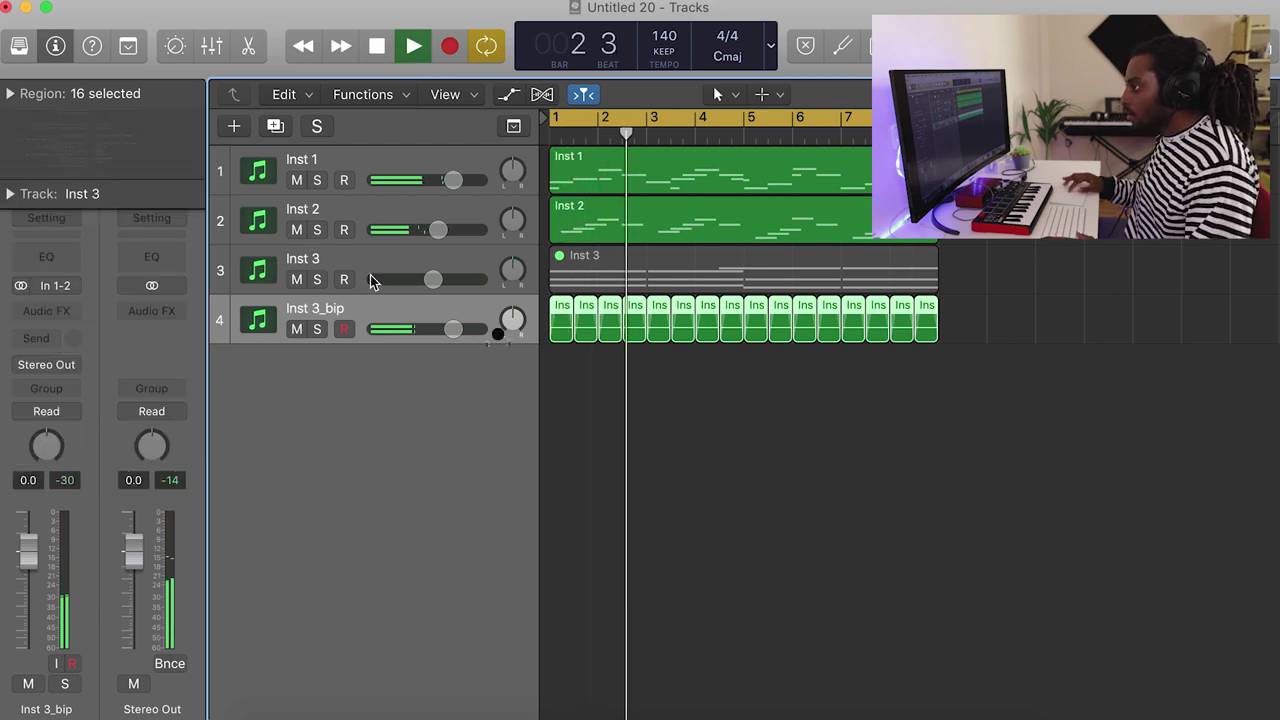
left_click(786, 401)
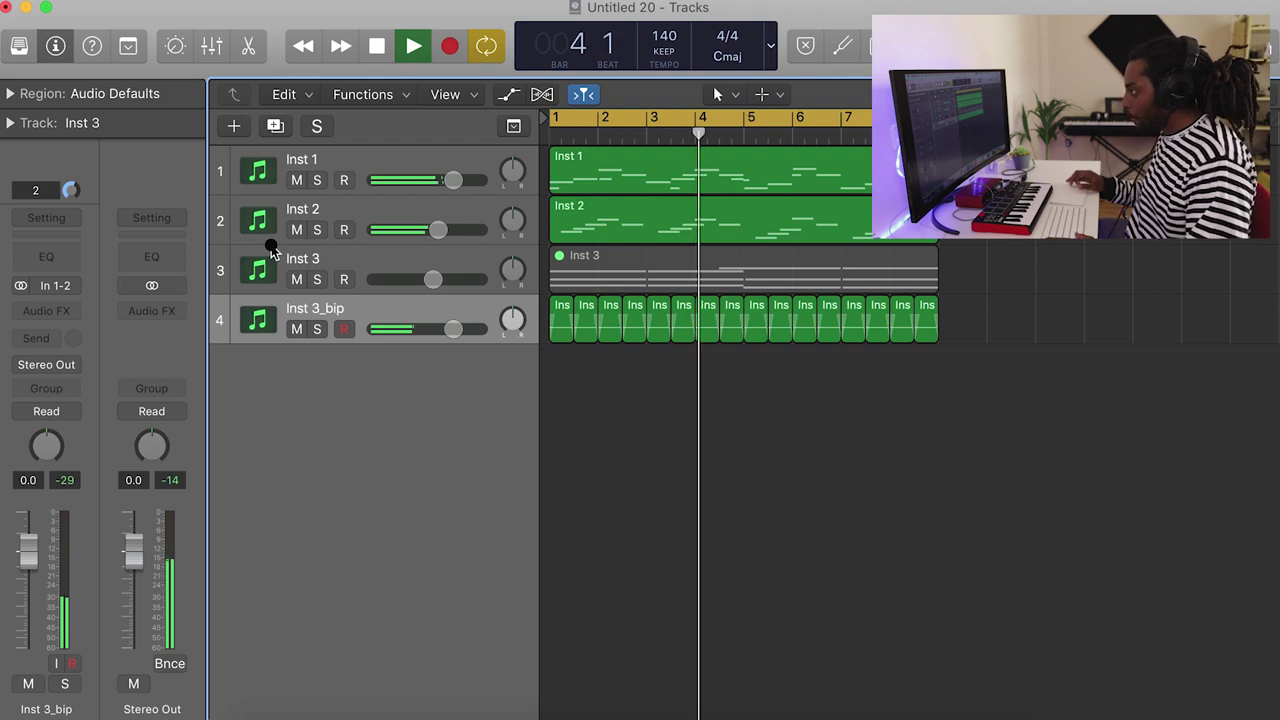
- Duplicate the Inst 2 track as a new track and copy the Inst 1 region onto it
left_click(470, 210)
key("space")
key("super+d")
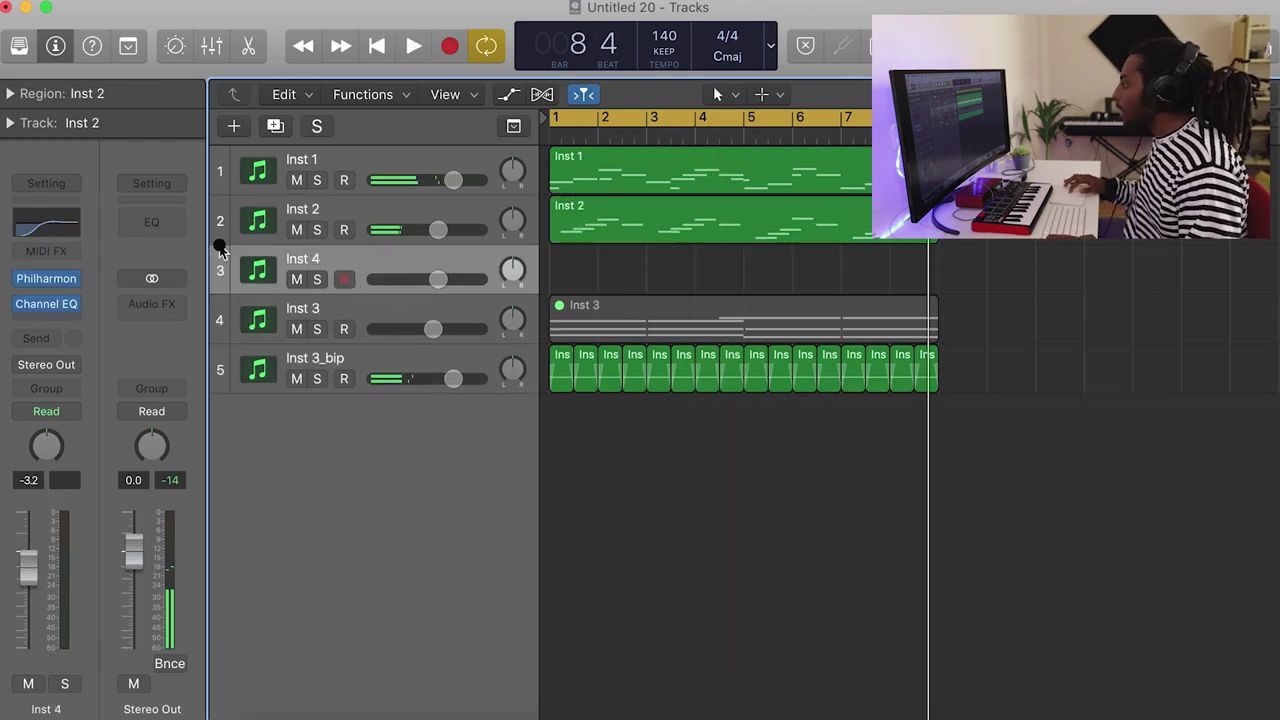
left_click_drag(630, 172, 646, 277)
- Solo the Inst 4 track, play it back and close its Philharmonik instrument window
left_click(317, 279)
key("space")
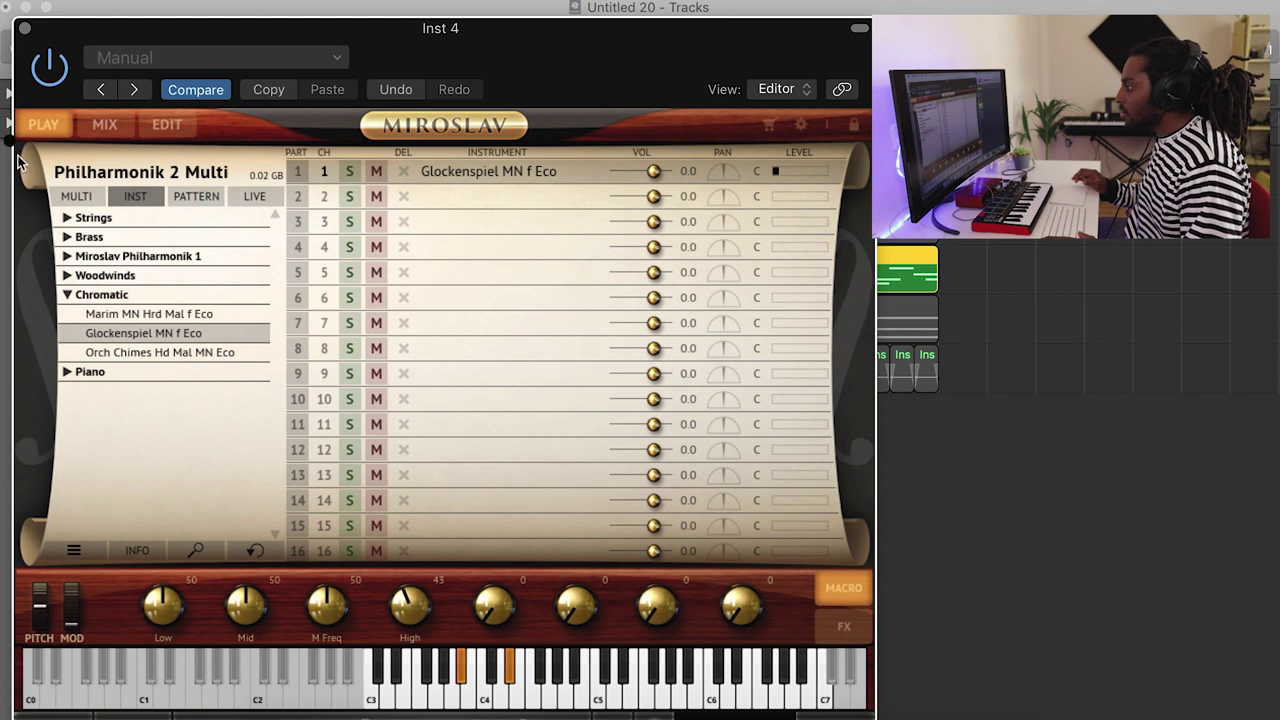
left_click(24, 31)
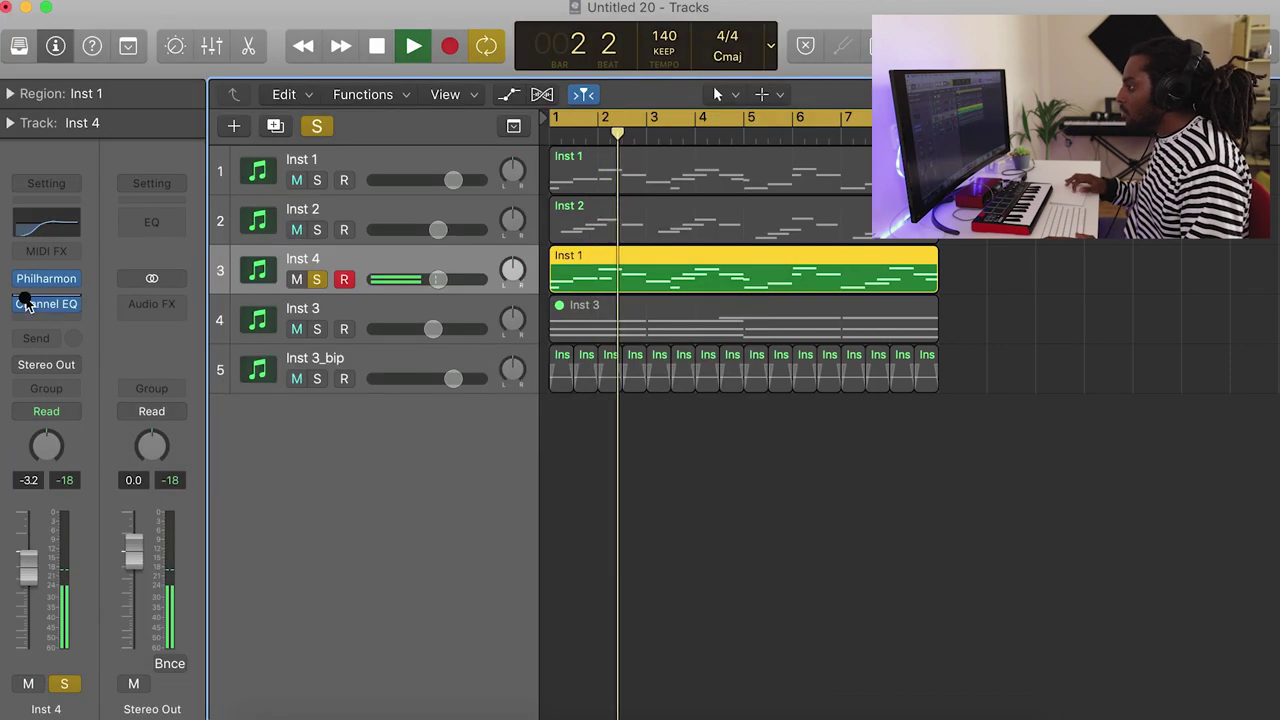
- Insert MRhythmizer after the Channel EQ on Inst 4, load the General sequences and choose the 50% Speed time sequence
left_click(50, 316)
mouse_move(113, 428)
left_click(204, 434)
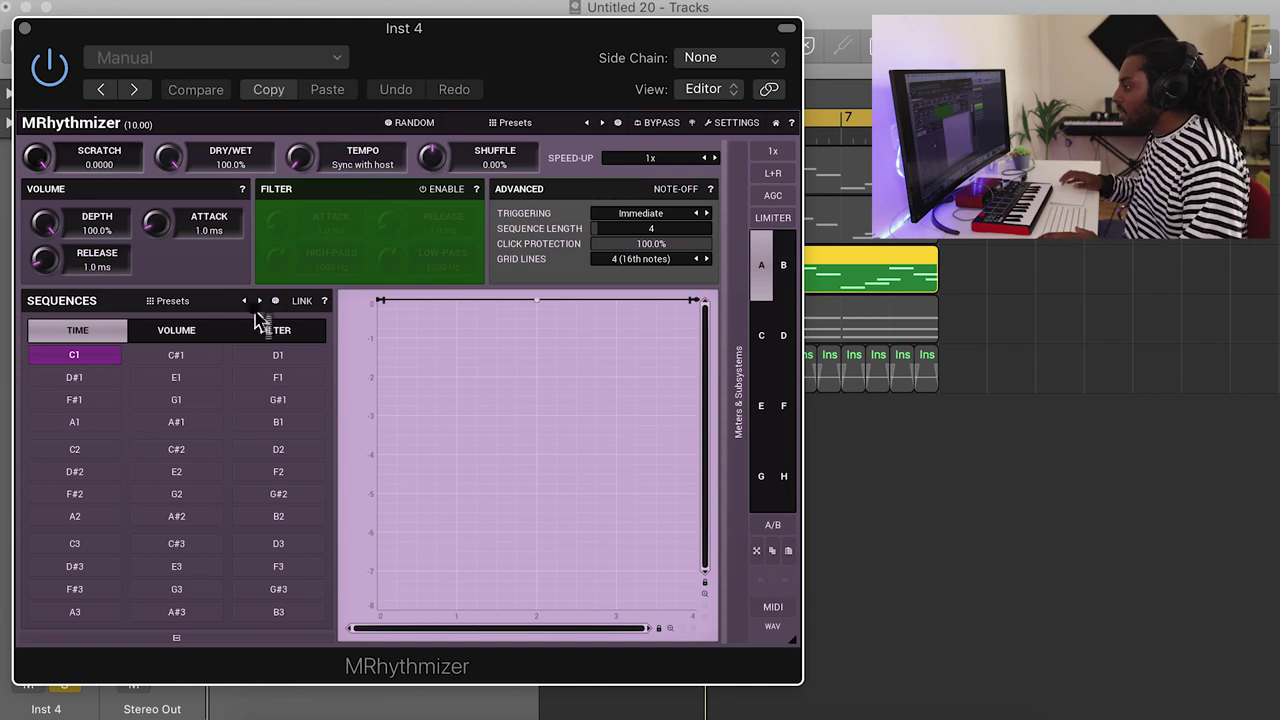
left_click(257, 301)
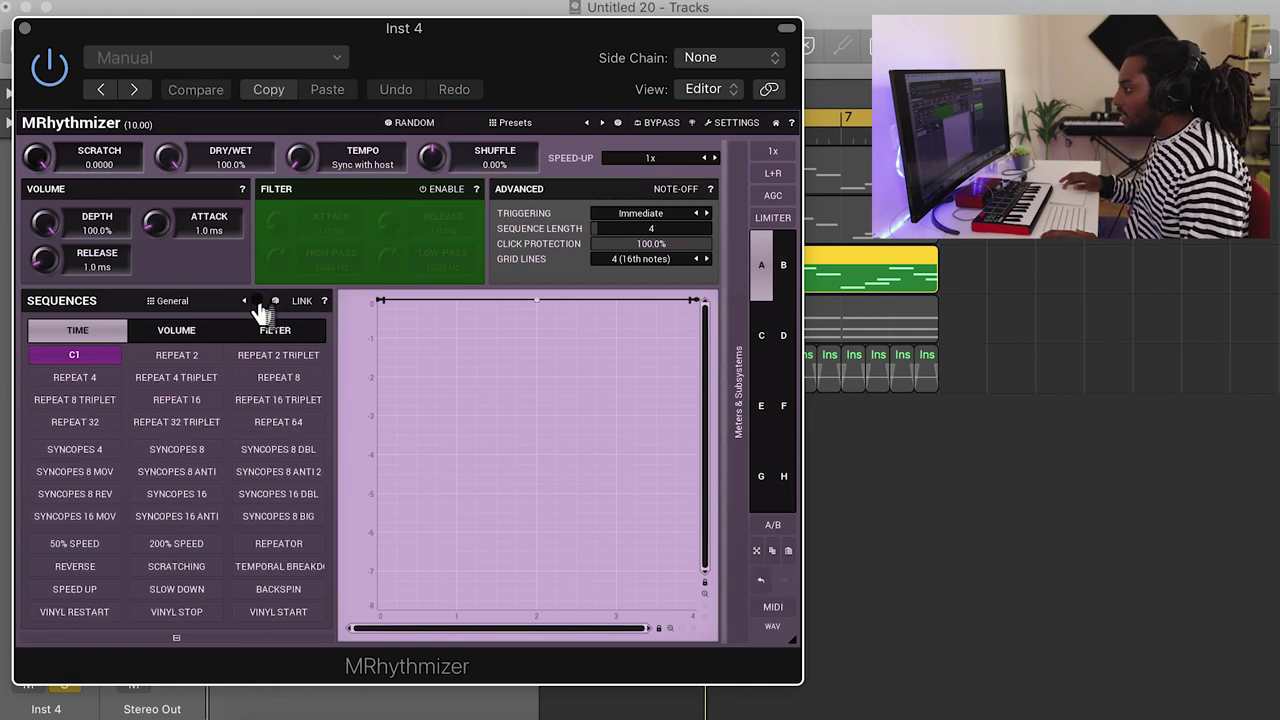
left_click(75, 540)
left_click(24, 22)
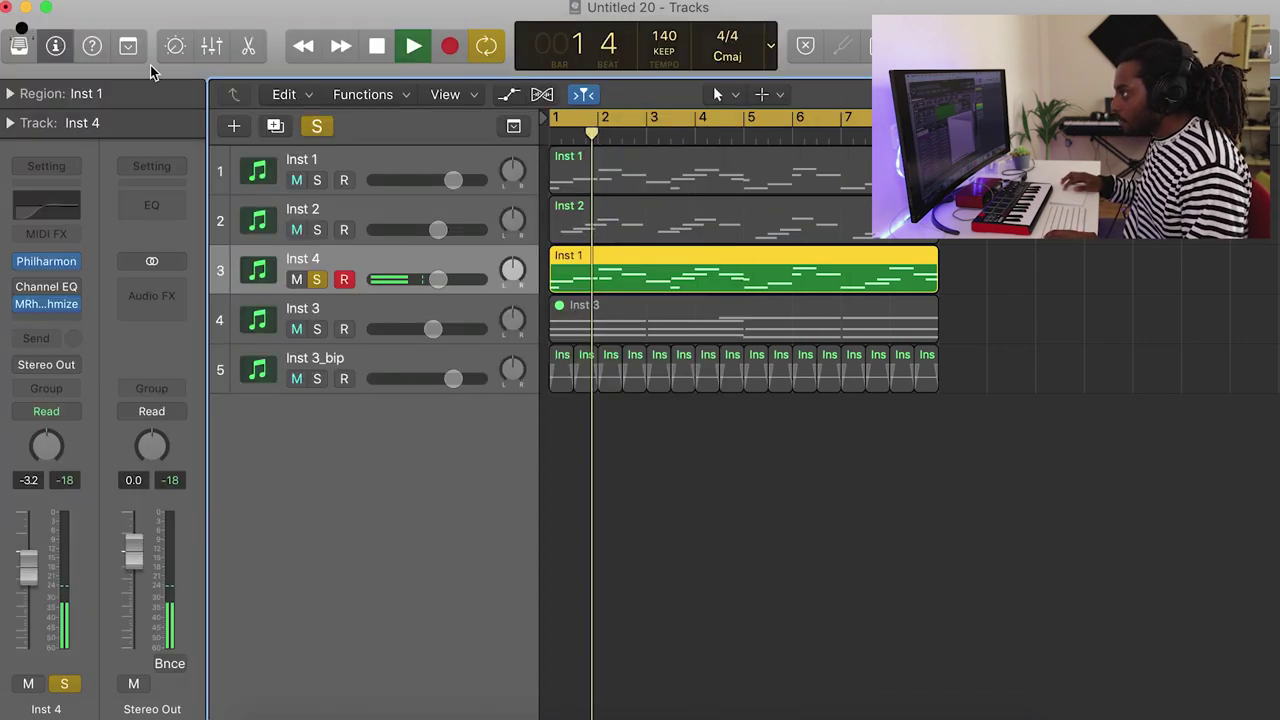
- Solo Inst 2 and Inst 1 alongside Inst 4 and lower the Inst 4 track volume
left_click(316, 229)
left_click(316, 180)
left_click_drag(437, 279, 400, 278)
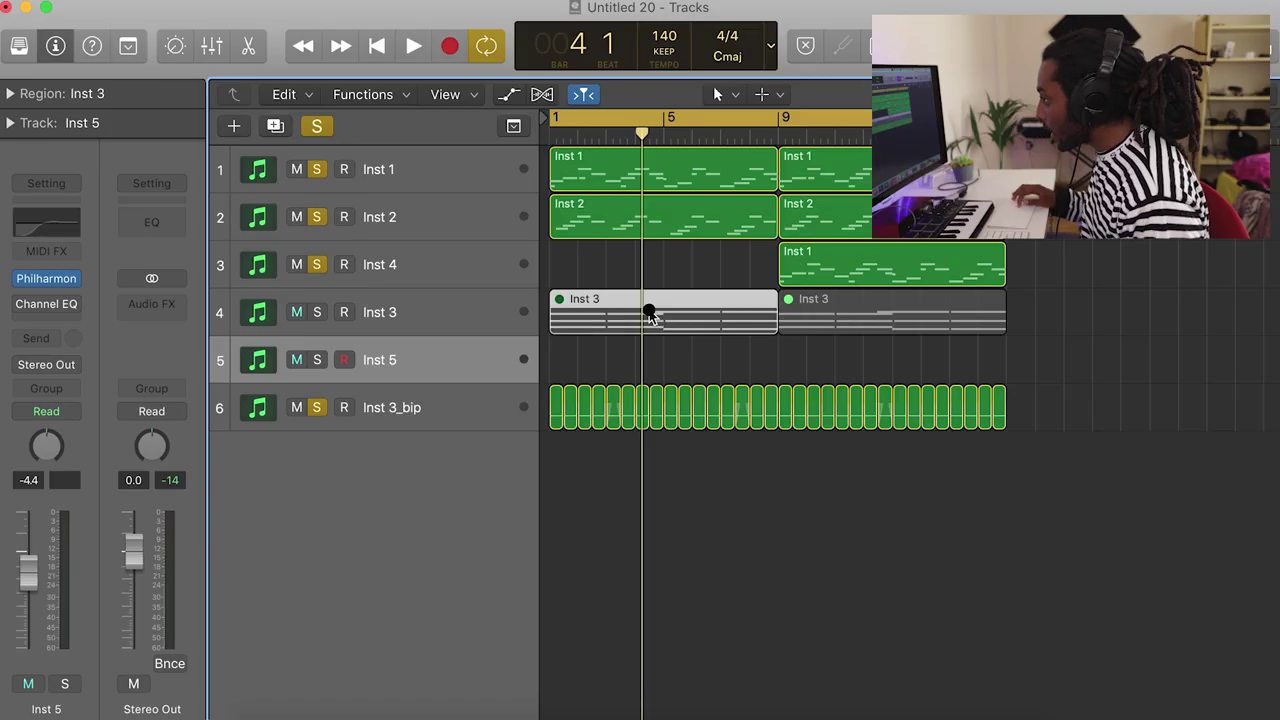
- Select all notes in the Inst 3 region spanning bars 1 to 8
double_click(649, 309)
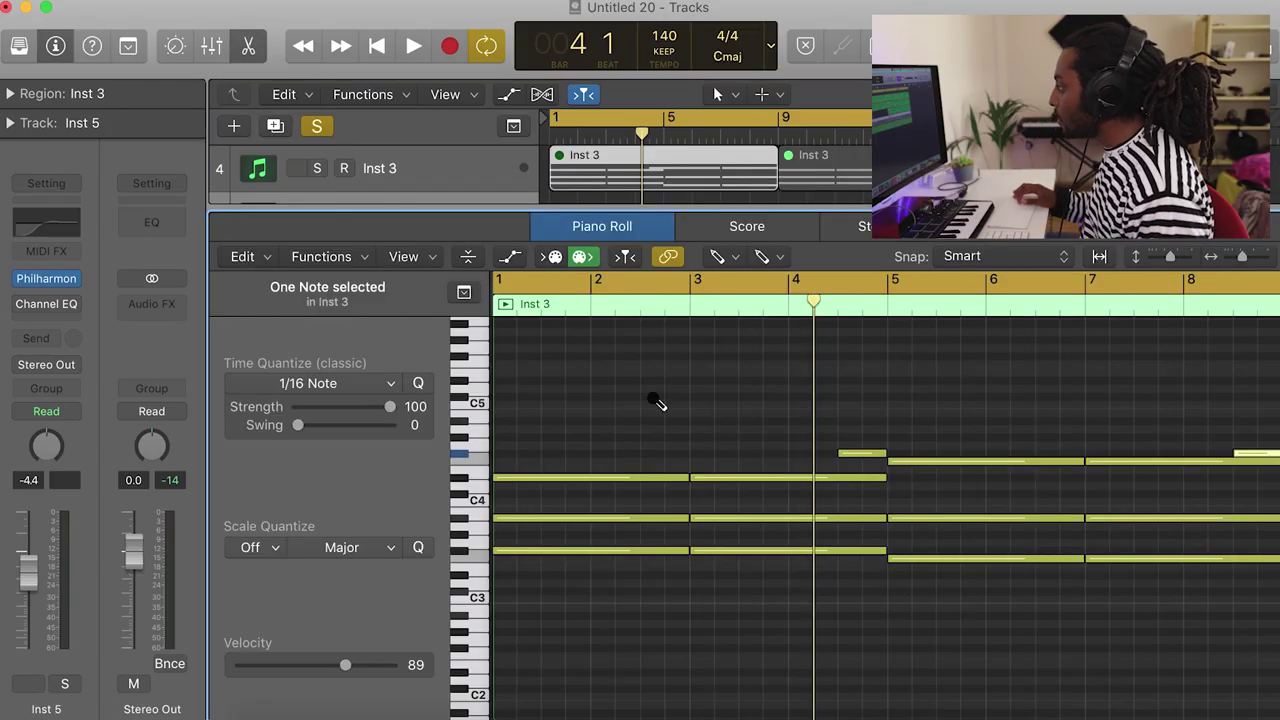
key("Escape")
key("Escape")
key("super+a")
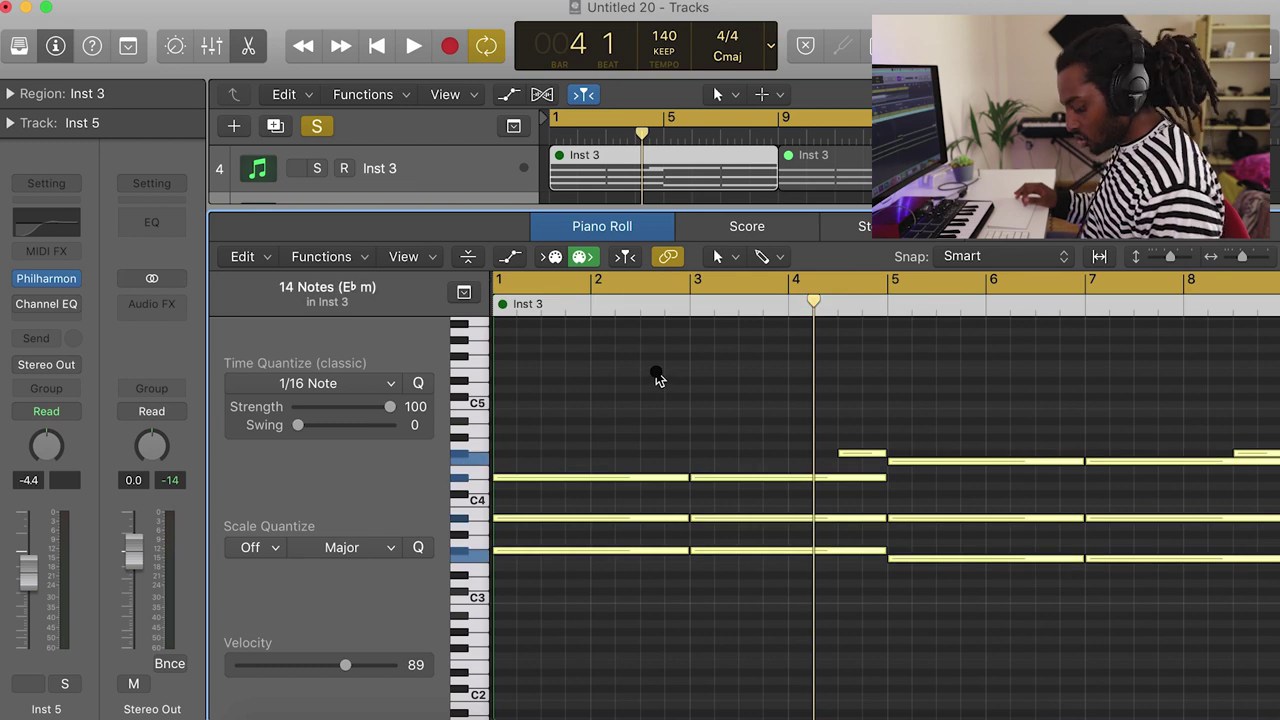
key("e")
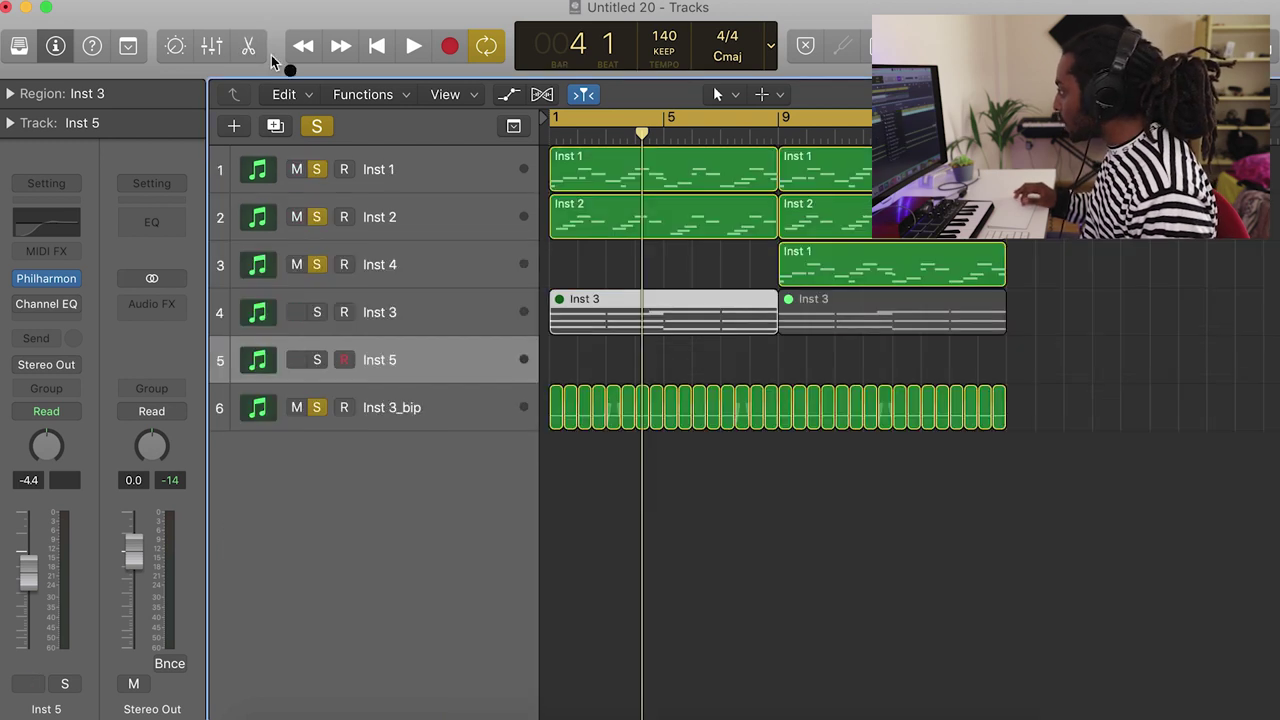
- Create an empty Inst 5 region spanning bars 1 to 8 and paste the Inst 3 chord notes into it
right_click(603, 368)
left_click(612, 370)
left_click_drag(600, 366, 729, 366)
key("e")
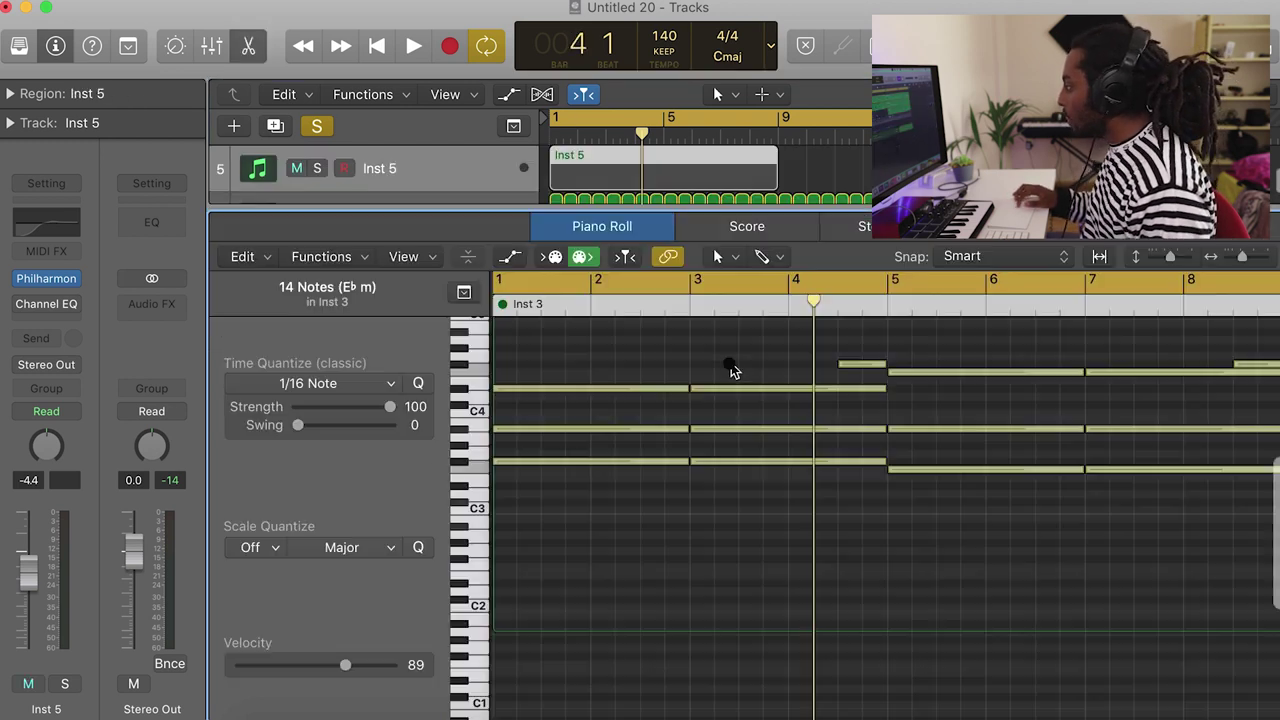
left_click(494, 318)
scroll(580, 175, "down", 1)
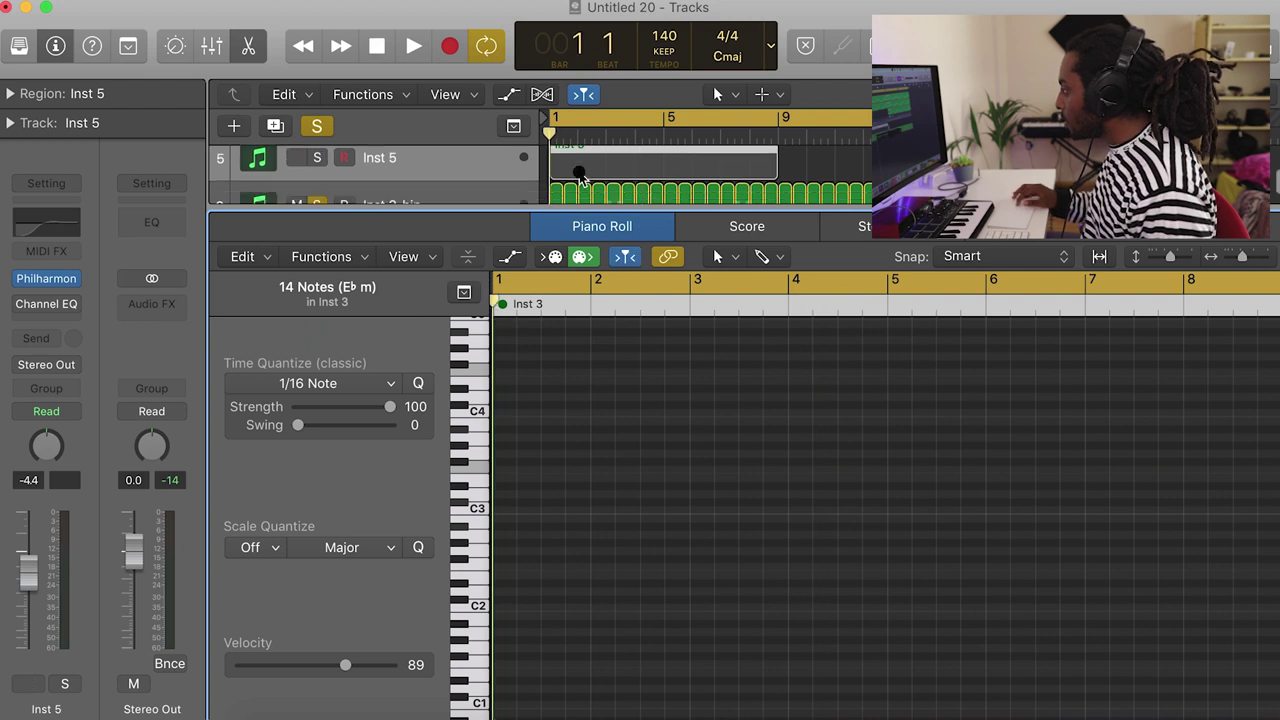
left_click(572, 168)
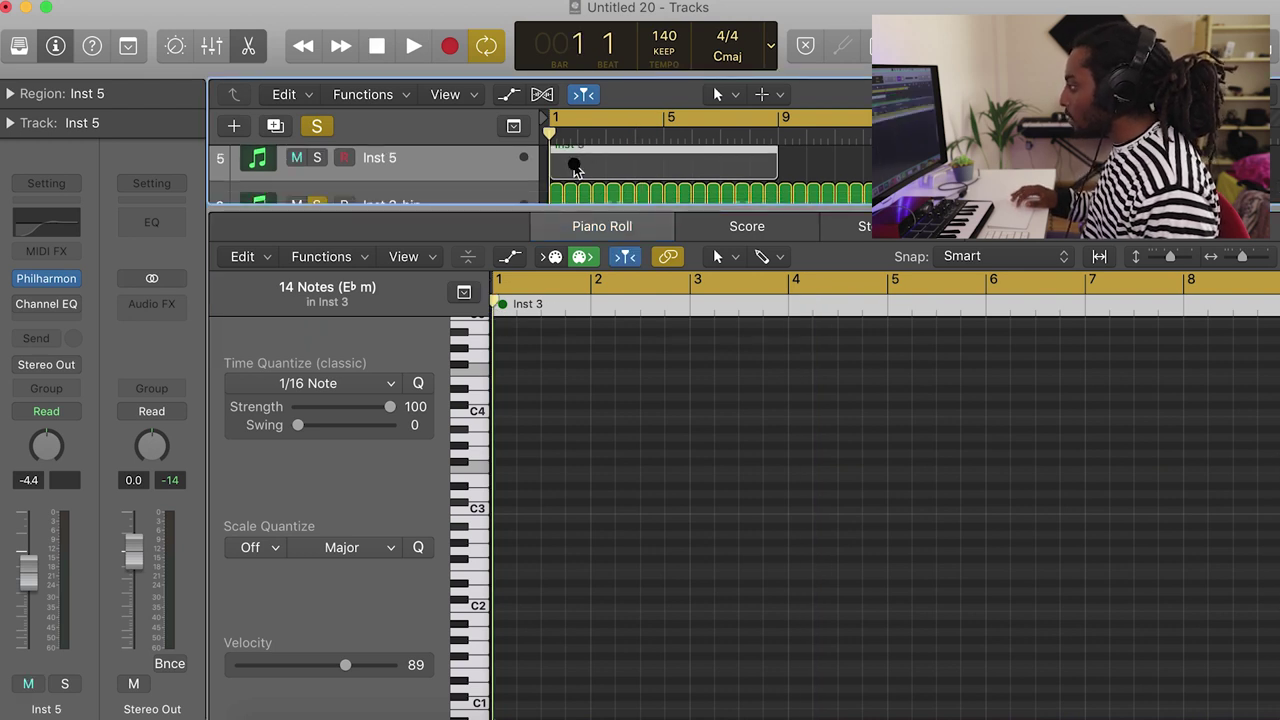
key("i")
key("super+v")
key("space")
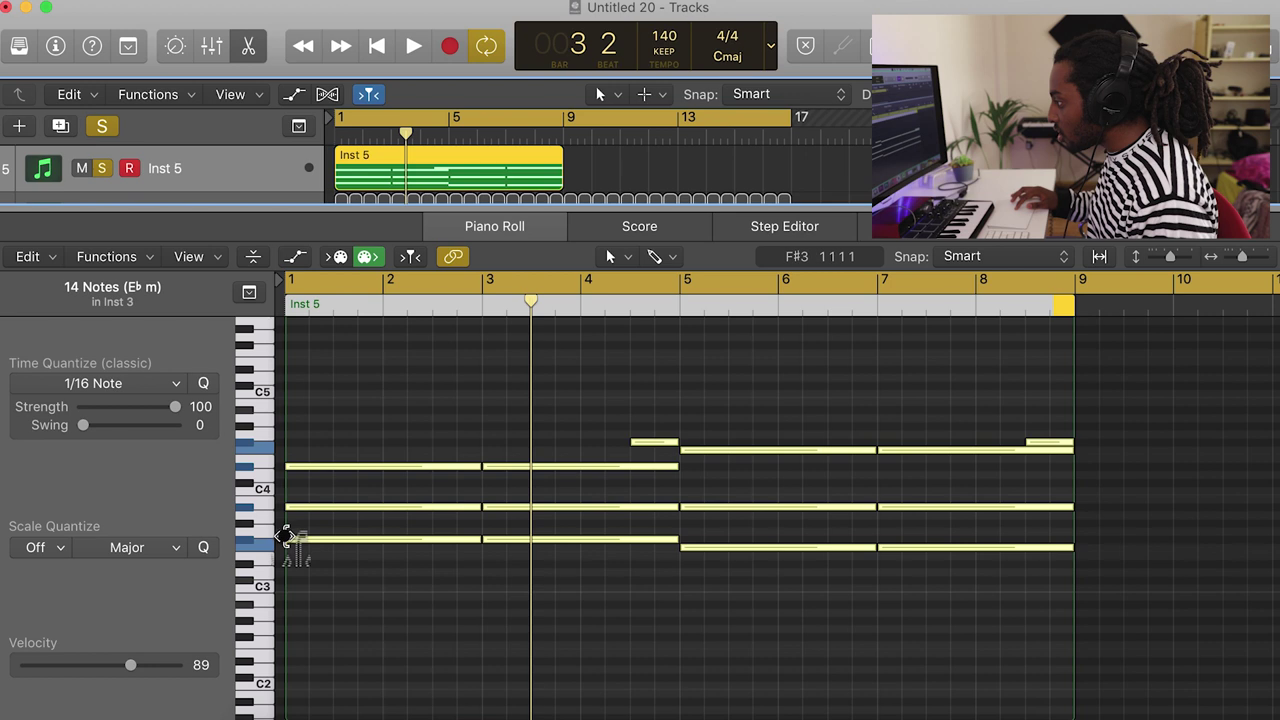
- Duplicate all the pasted Inst 5 notes one octave lower, play them back and close the note editor
left_click_drag(296, 545, 305, 644)
key("space")
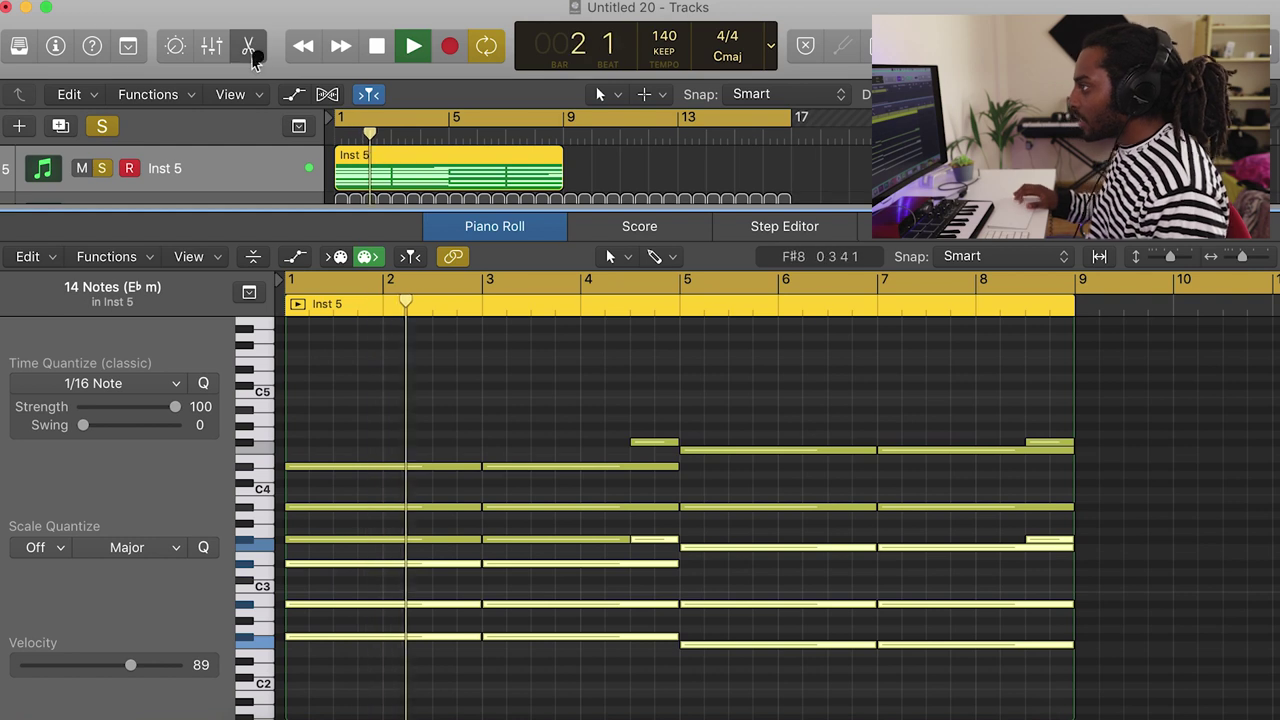
left_click(252, 50)
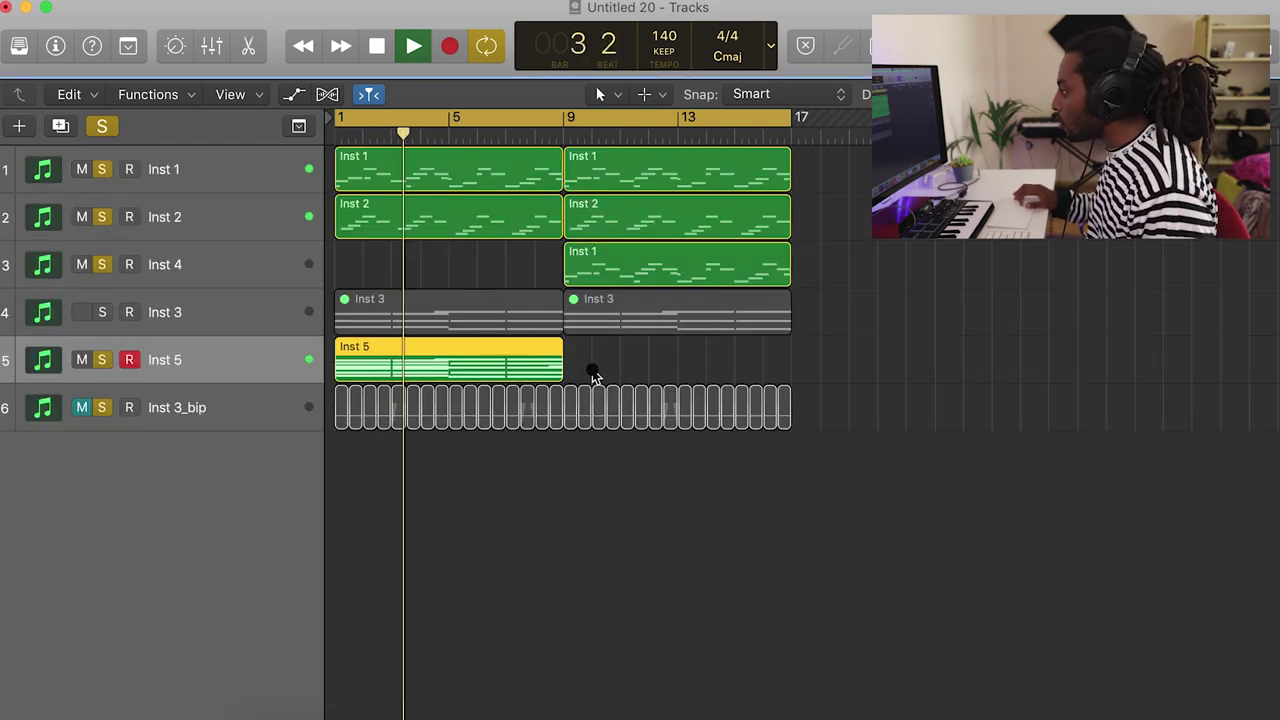
left_click(593, 372)
key("space")
- Bounce the Inst 5 region in place and mute the original Inst 5 track
right_click(490, 352)
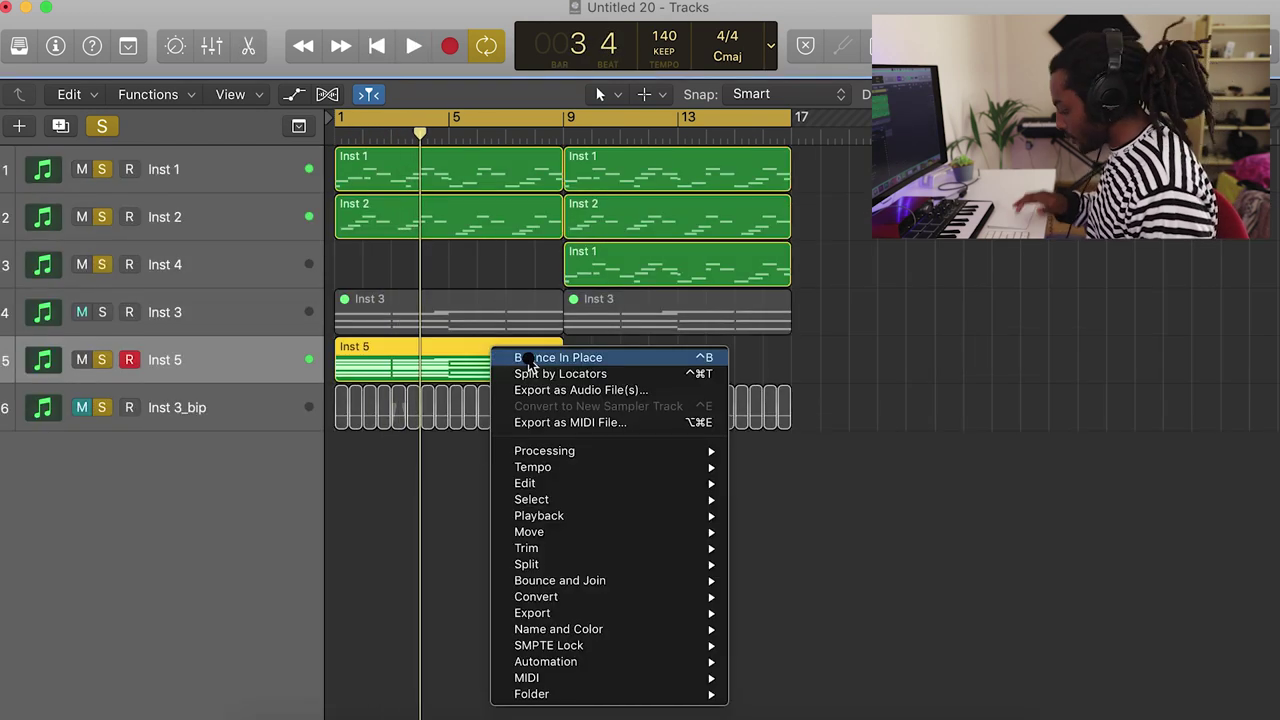
left_click(529, 360)
key("Return")
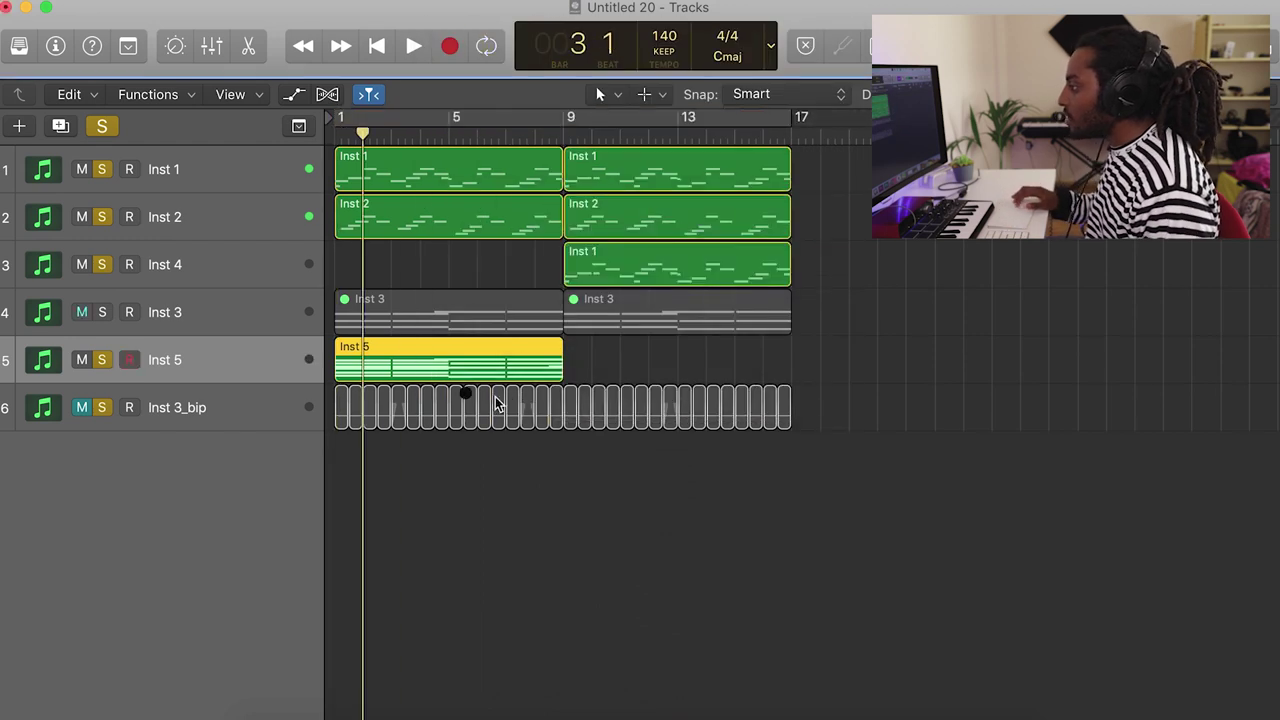
left_click(84, 359)
key("super+r")
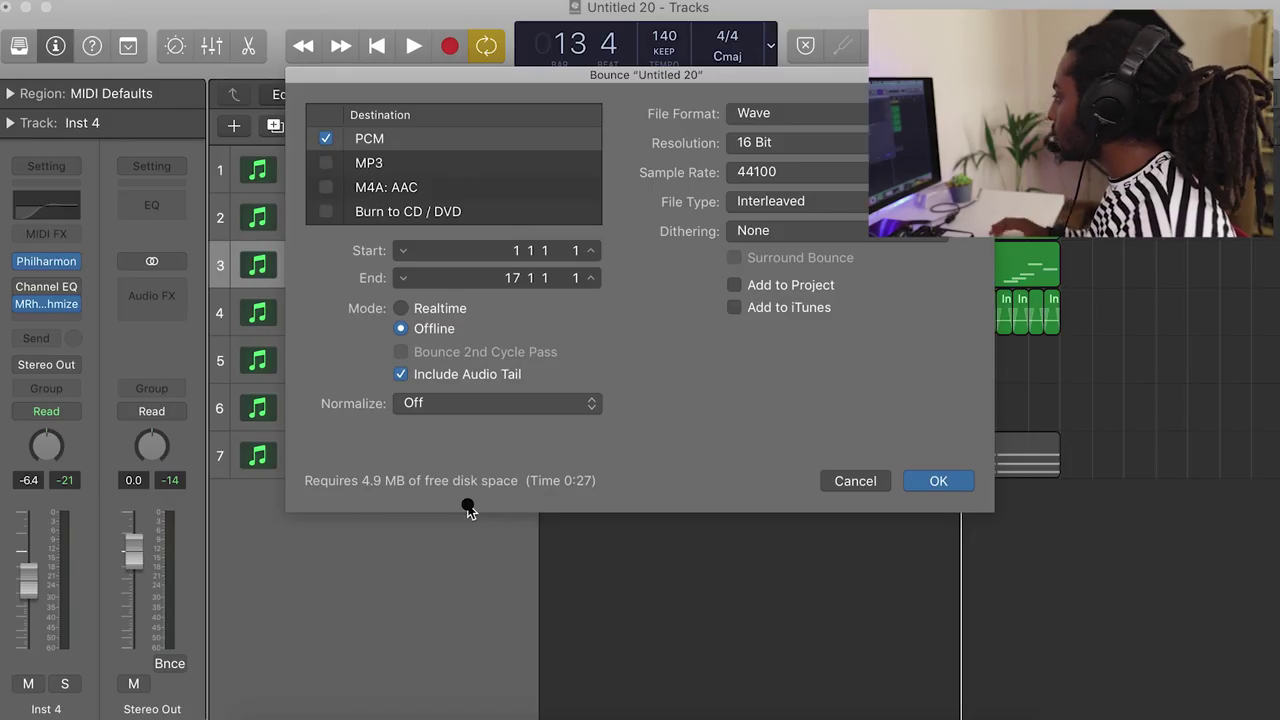
- Bounce bars 1 to 17 offline as a 16 Bit, 44100 Wave file and show the Music Bounces Misc folder in Finder
key("Return")
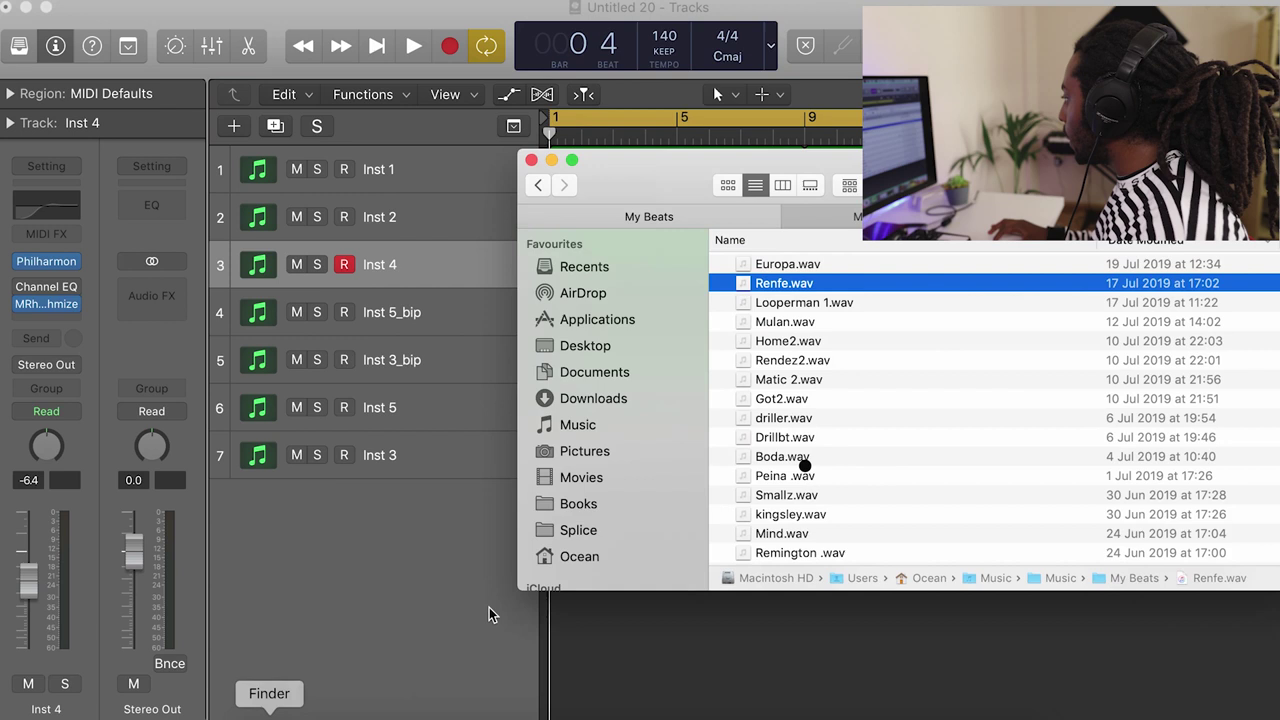
left_click(900, 216)
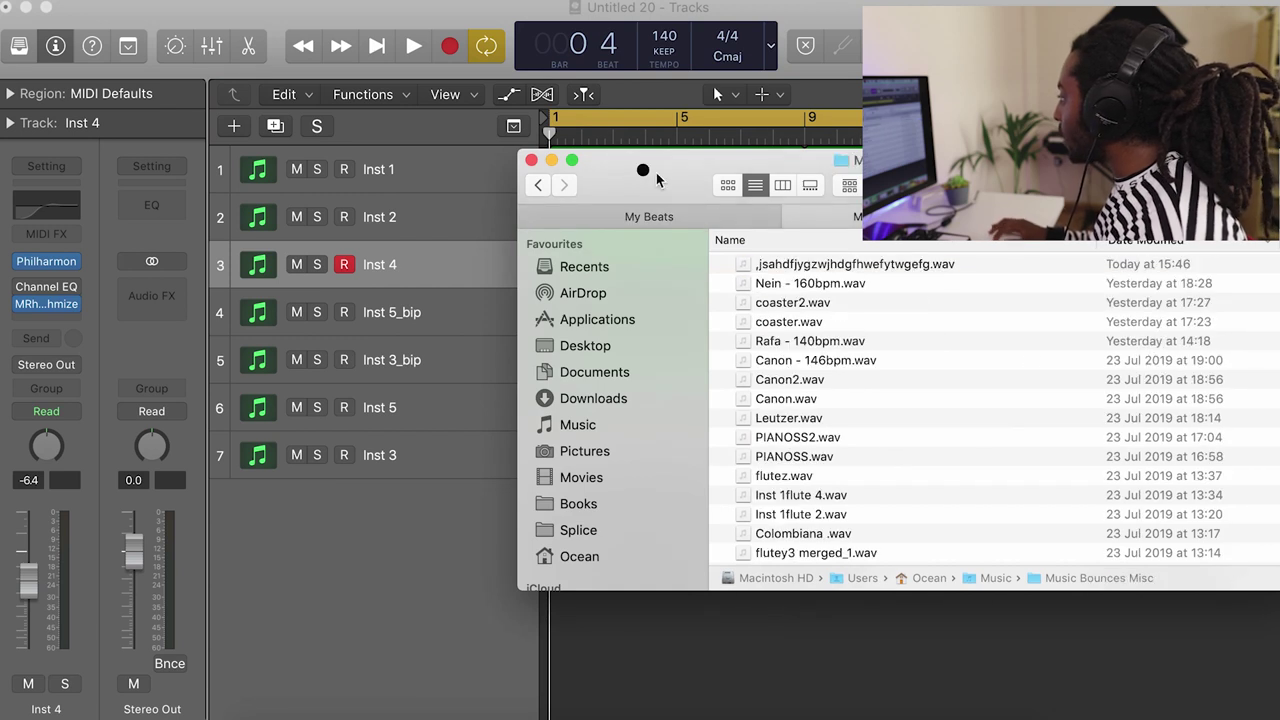
left_click_drag(763, 160, 1110, 160)
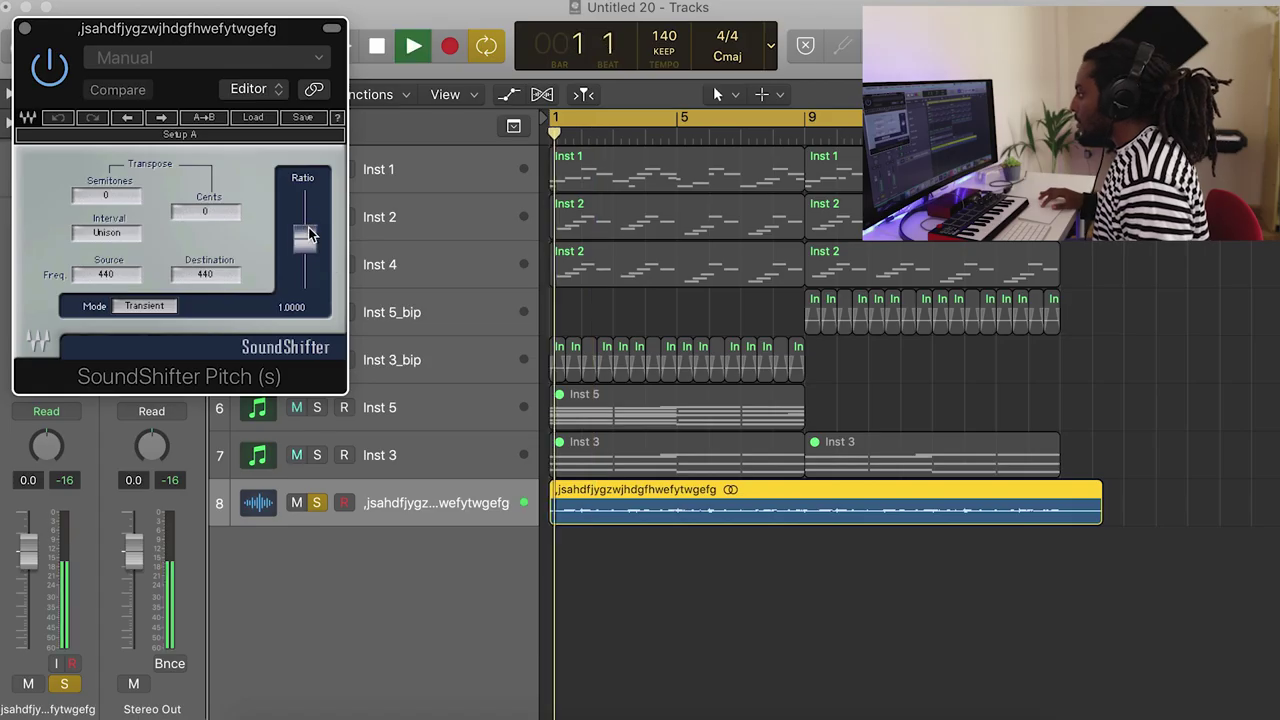
- Lower the SoundShifter Pitch ratio on the bounced audio track
left_click_drag(310, 234, 310, 249)
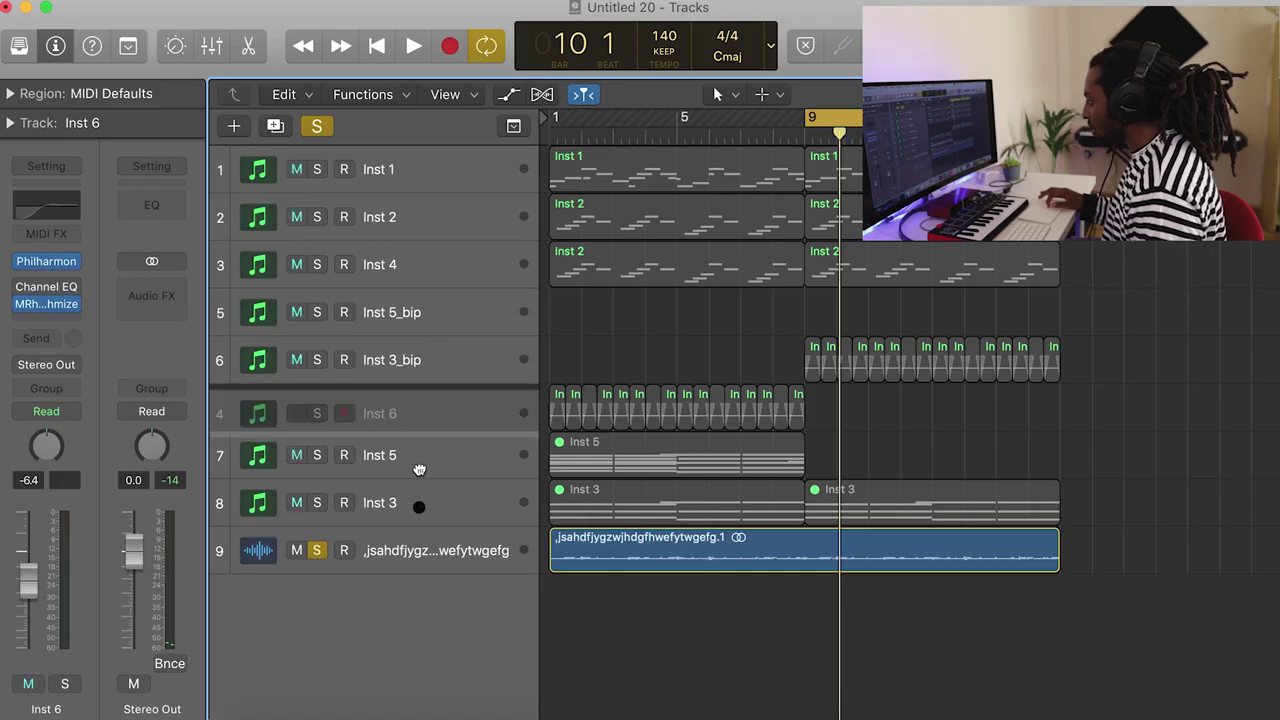
- Move the Inst 6 track below the bounced audio and draw a descending C4, B3, A3 figure after the bar 9 note
left_click_drag(417, 503, 435, 613)
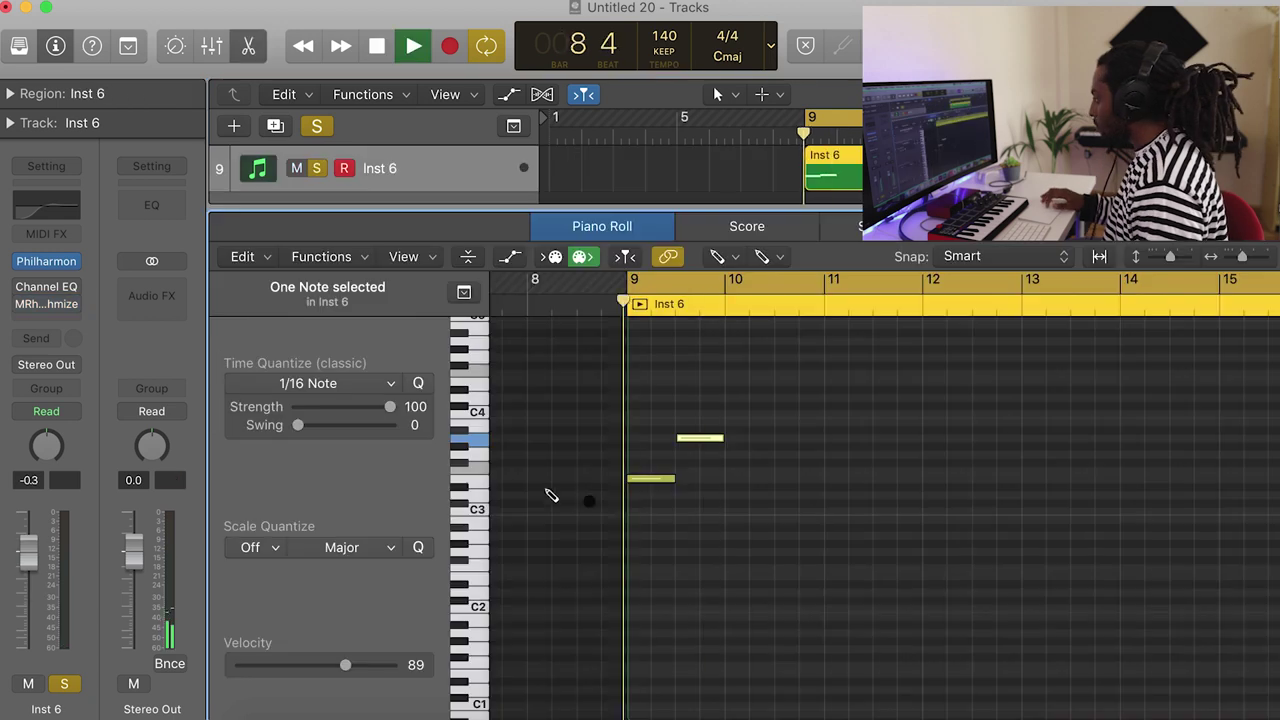
left_click_drag(703, 440, 730, 446)
key("space")
key("space")
key("space")
key("space")
key("space")
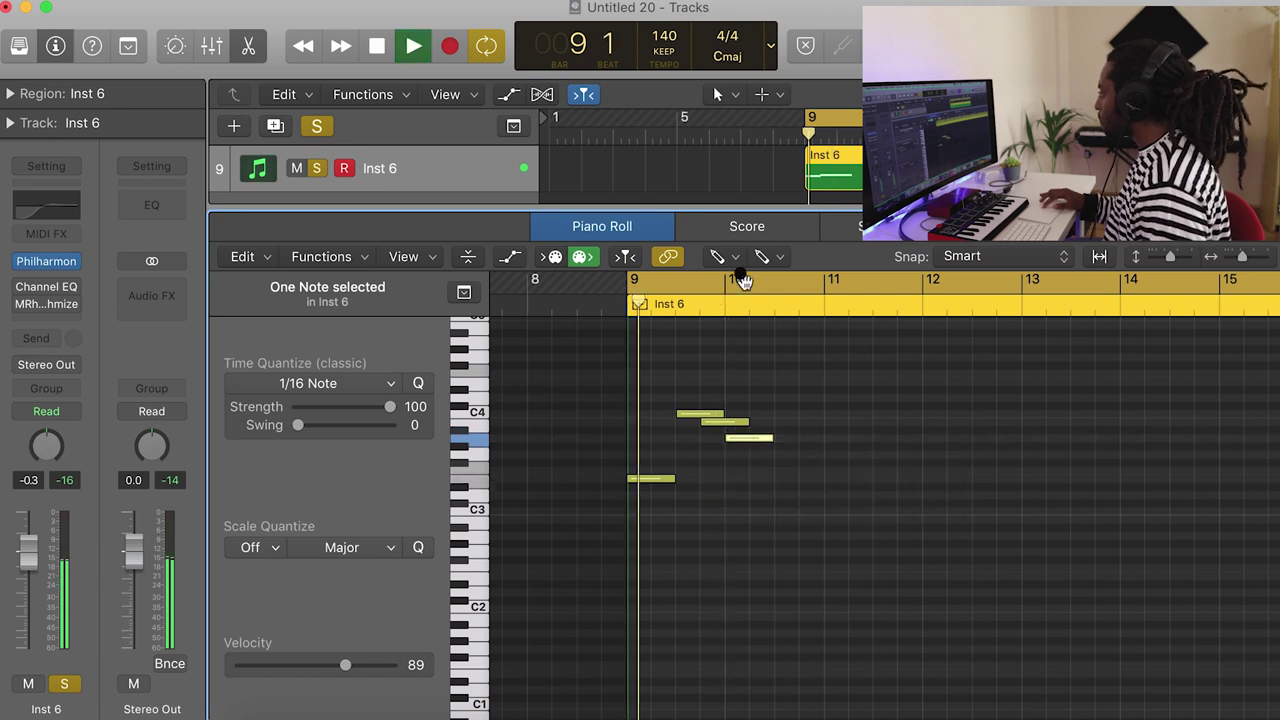
- Copy the descending three-note figure to bars 11 and 12 and add an E3 note halfway through bar 12
key("t")
left_click(757, 446)
key("space")
left_click_drag(777, 472, 897, 414)
left_click(980, 478, "super")
key("space")
left_click(811, 314)
scroll(950, 428, "right", 5)
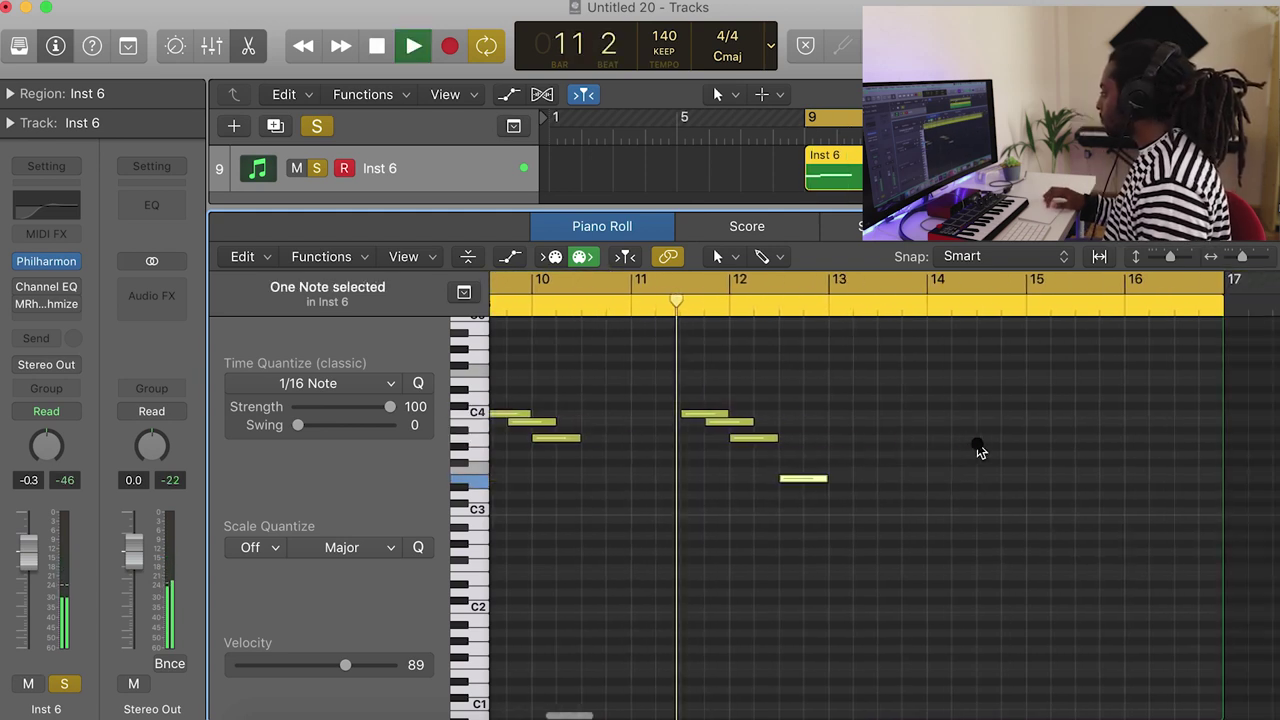
- Draw an E3 note halfway through bar 13 in the Inst 6 region and play it back
left_click(725, 257)
left_click(768, 309)
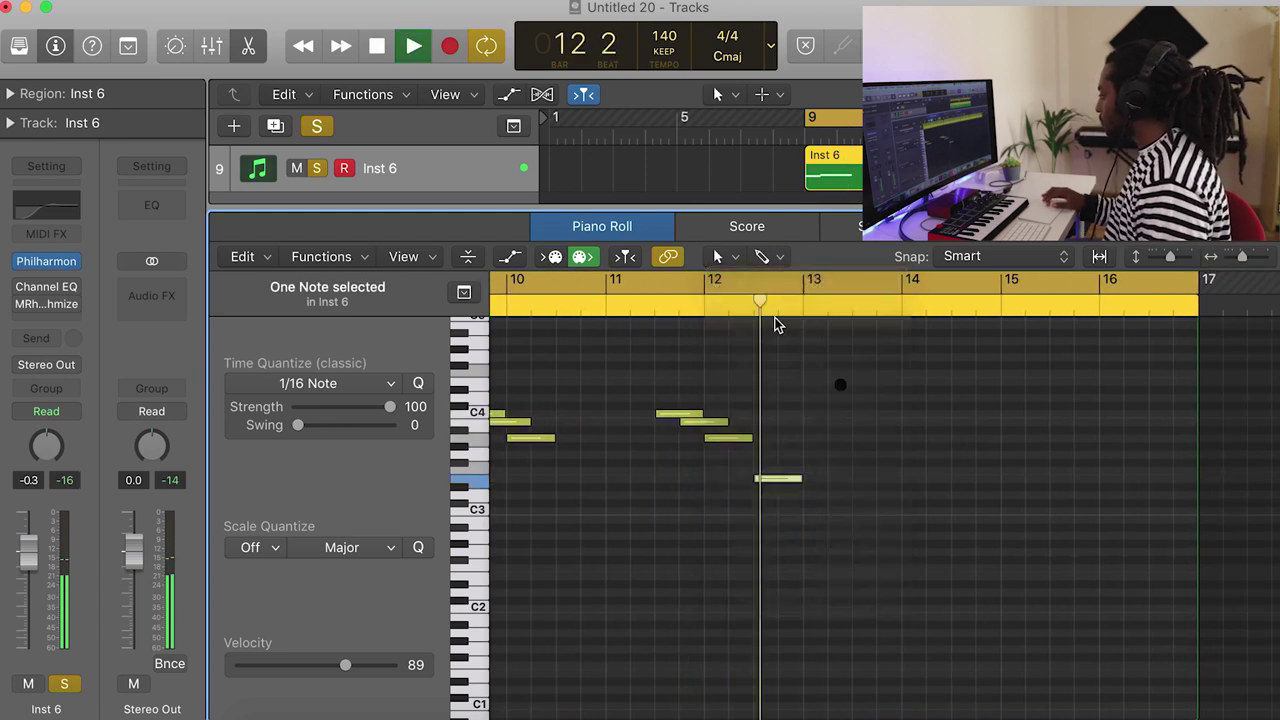
key("space")
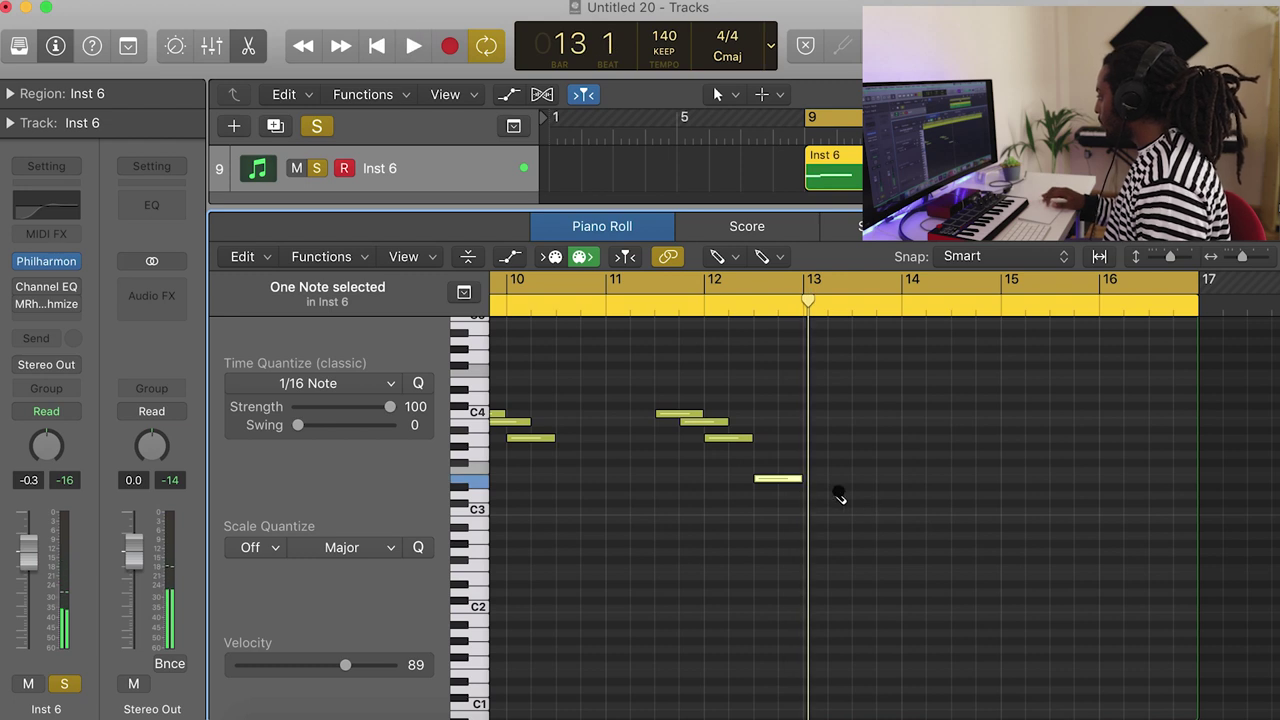
key("space")
left_click(824, 479)
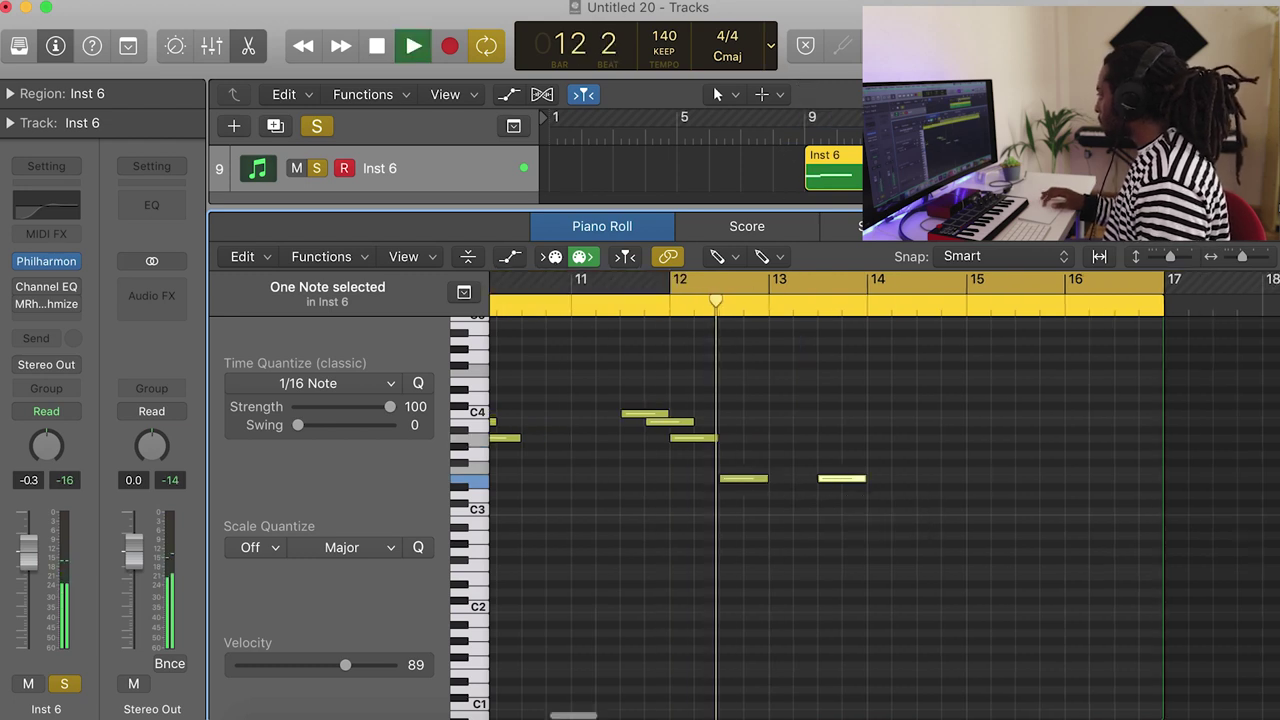
left_click(838, 175)
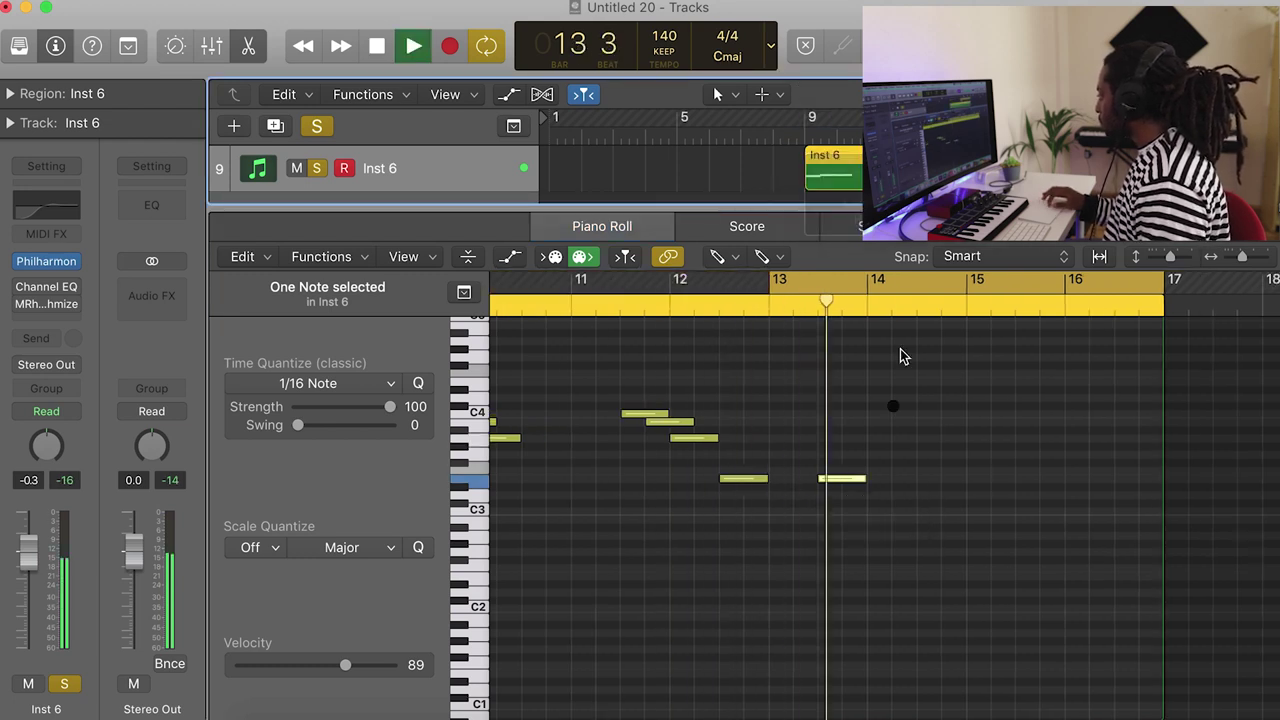
key("space")
- Continue the rising figure with an F#3 note on the last beat of bar 13 and a G3 at bar 14
mouse_move(863, 477)
left_mouse_down()
mouse_move(871, 470)
mouse_move(846, 466)
mouse_move(857, 457)
mouse_move(849, 466)
mouse_move(864, 472)
left_mouse_up()
key("space")
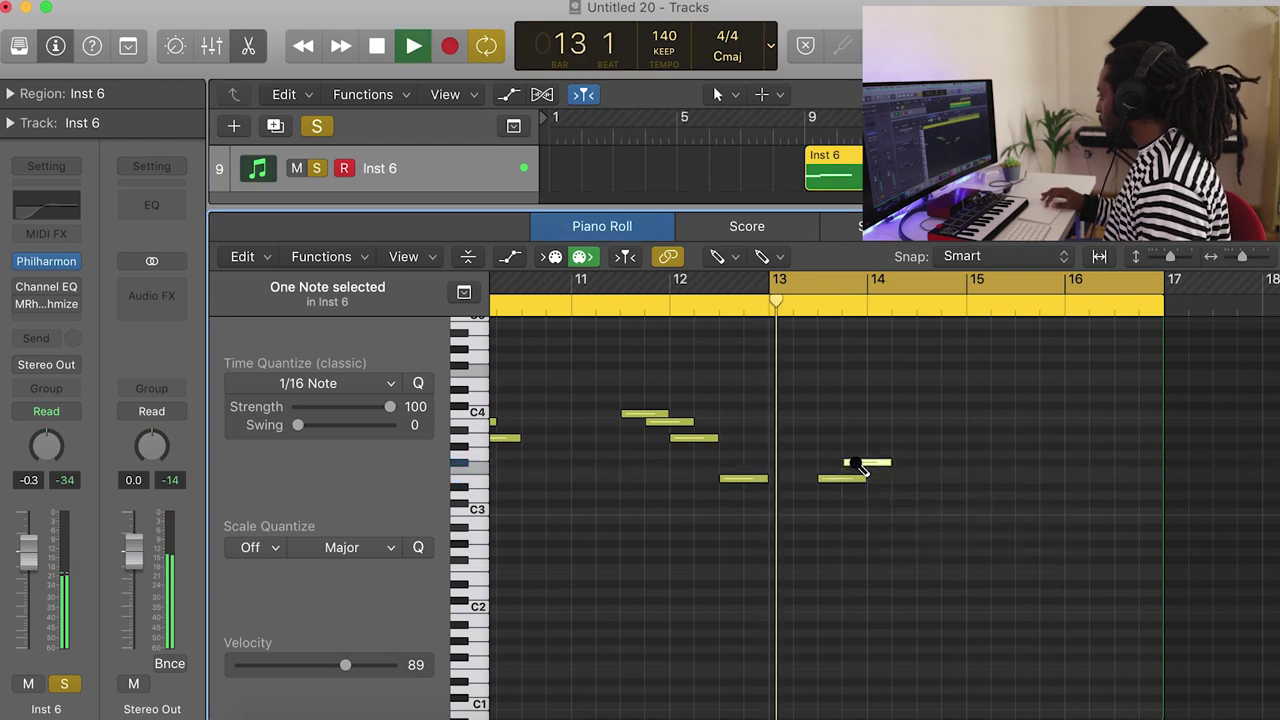
key("space")
left_click(880, 440)
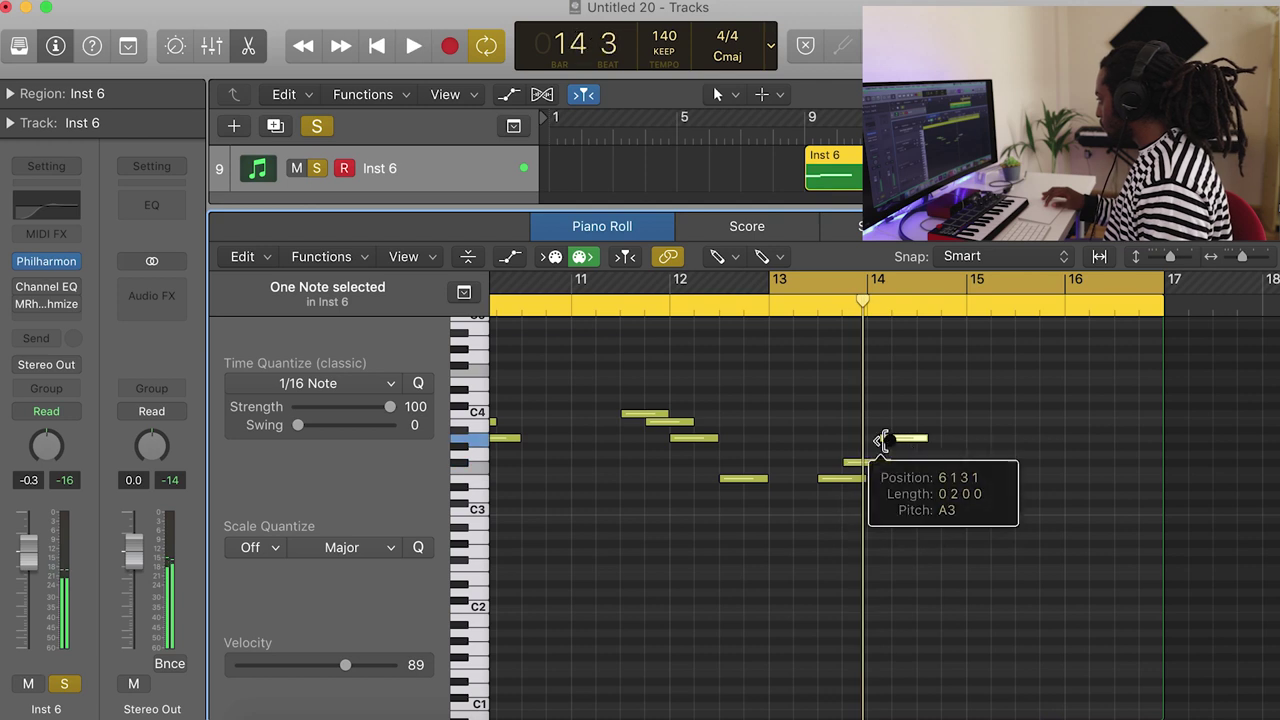
left_click_drag(884, 437, 885, 454)
key("space")
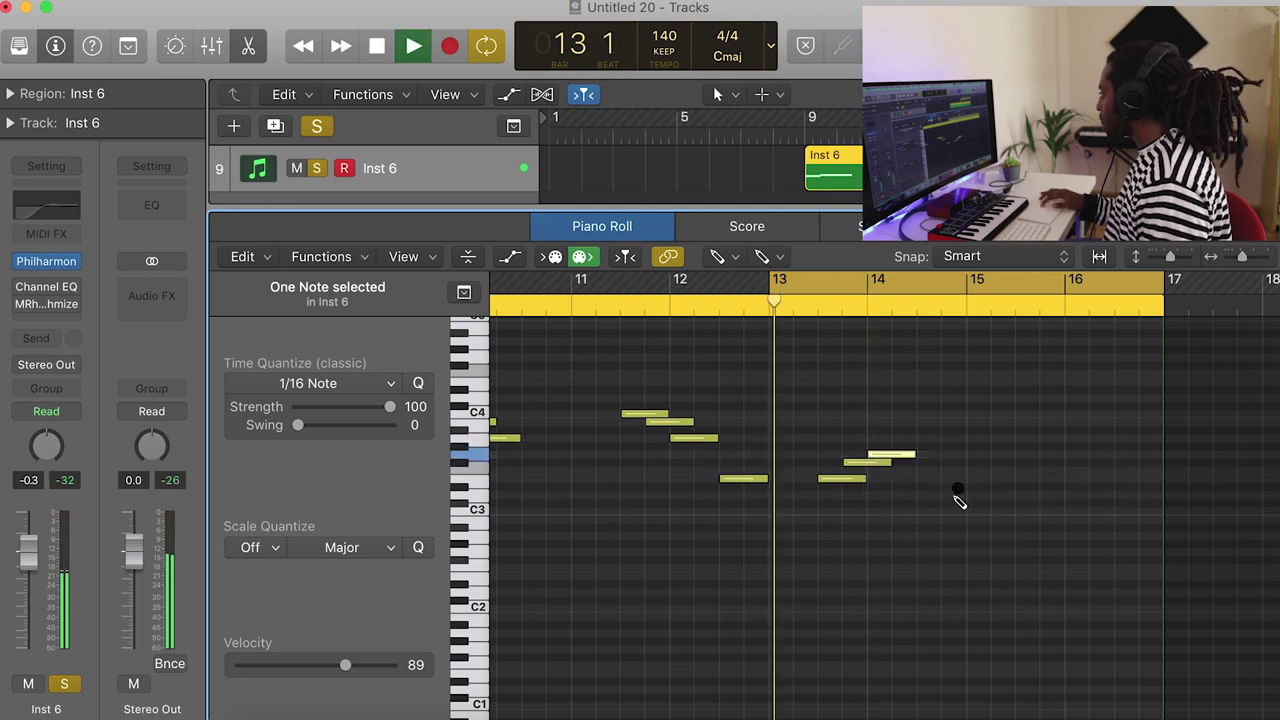
- Copy the rising three-note figure to bars 15 and 16 and add an E3 note halfway through bar 16
left_click(717, 256)
left_click(768, 283)
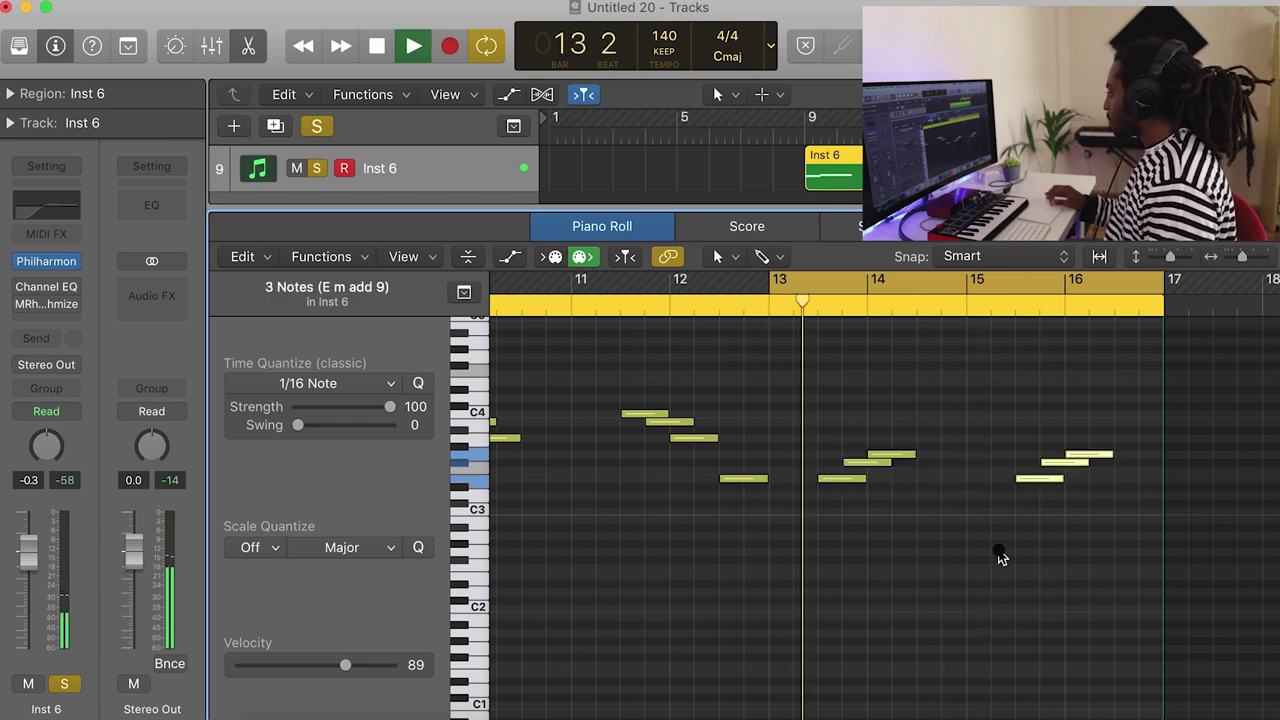
left_click(1080, 563)
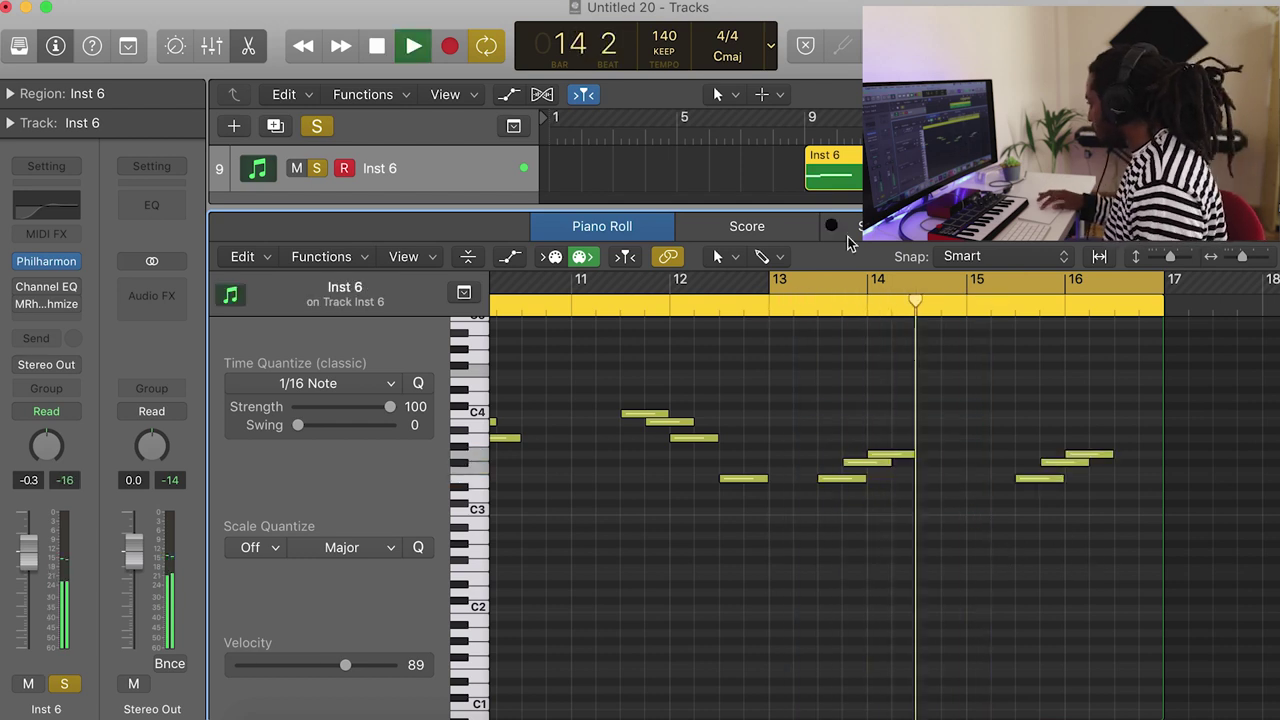
left_click(717, 256)
left_click(770, 312)
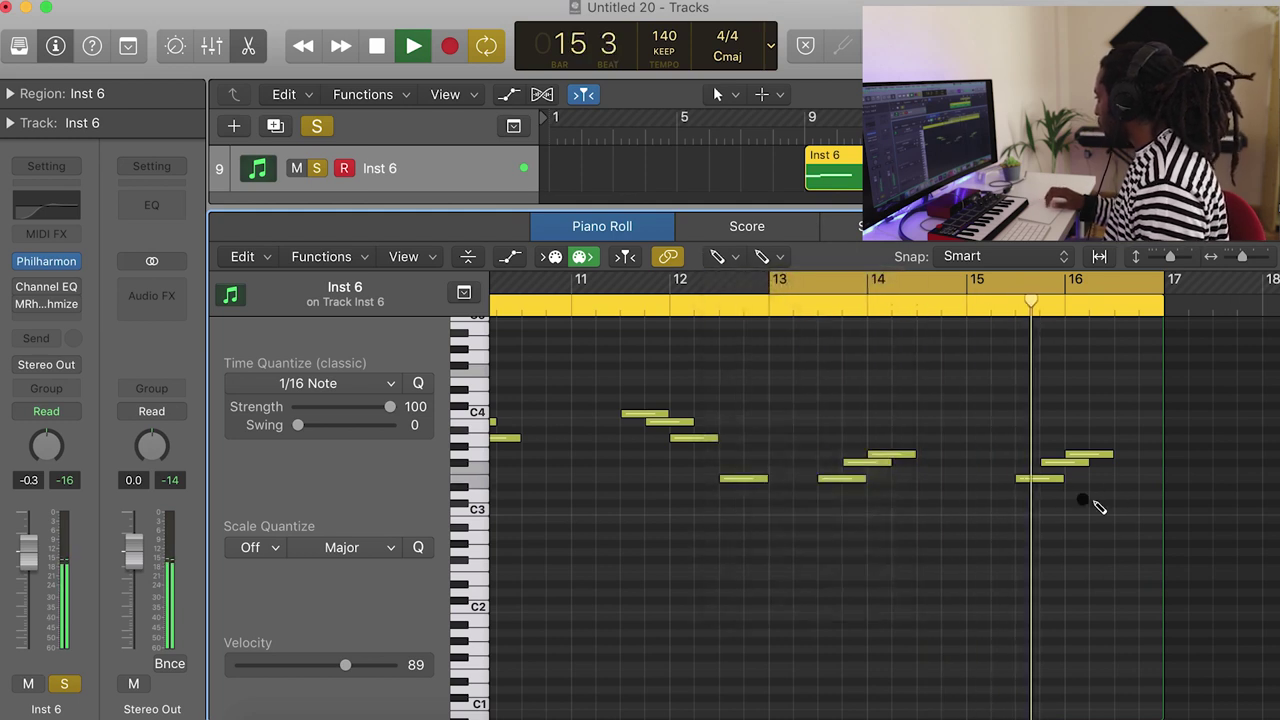
left_click(1120, 484)
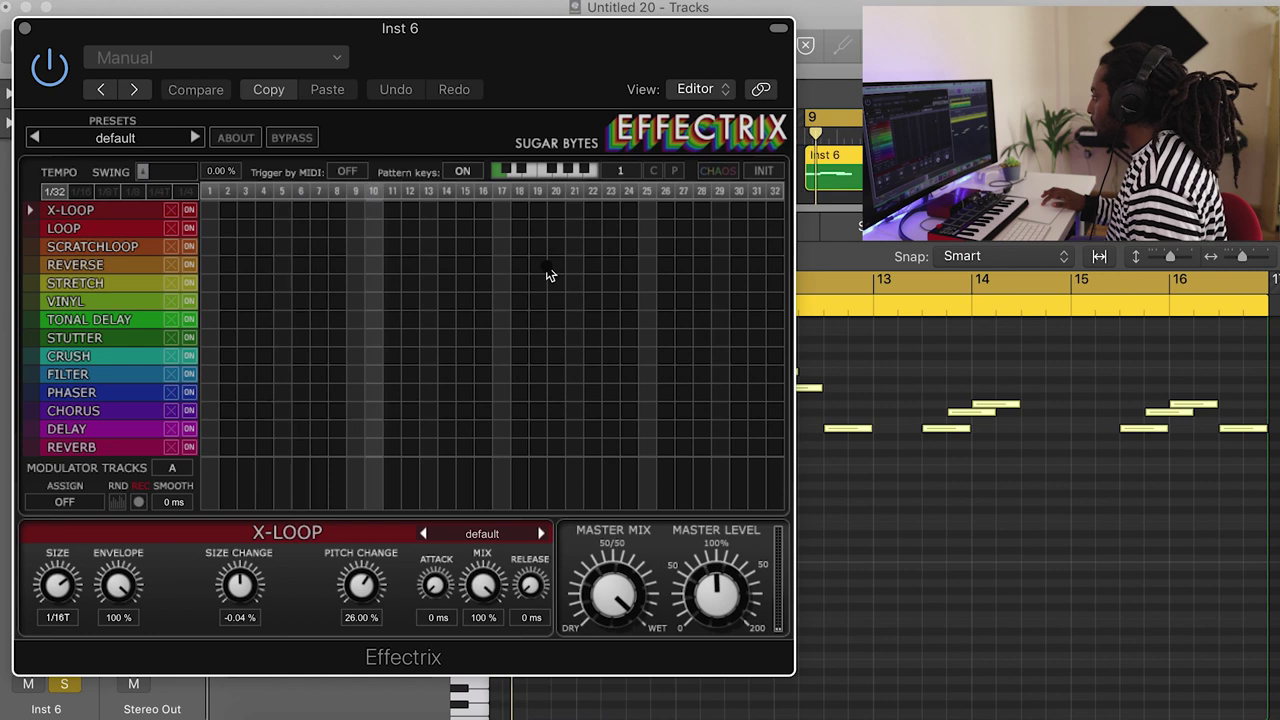
- Apply Effectrix's Reverse effect across steps 25 to 32 on Inst 6 and close the plug-in
left_click_drag(640, 264, 815, 275)
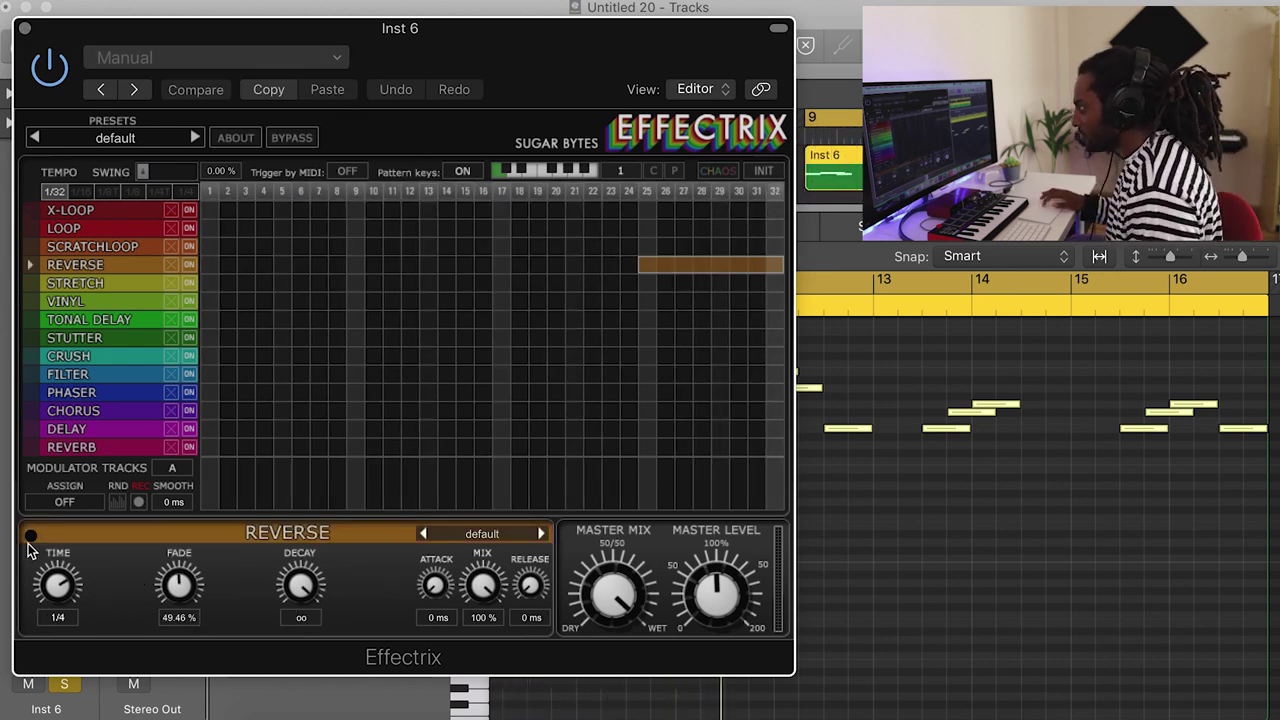
left_click(25, 29)
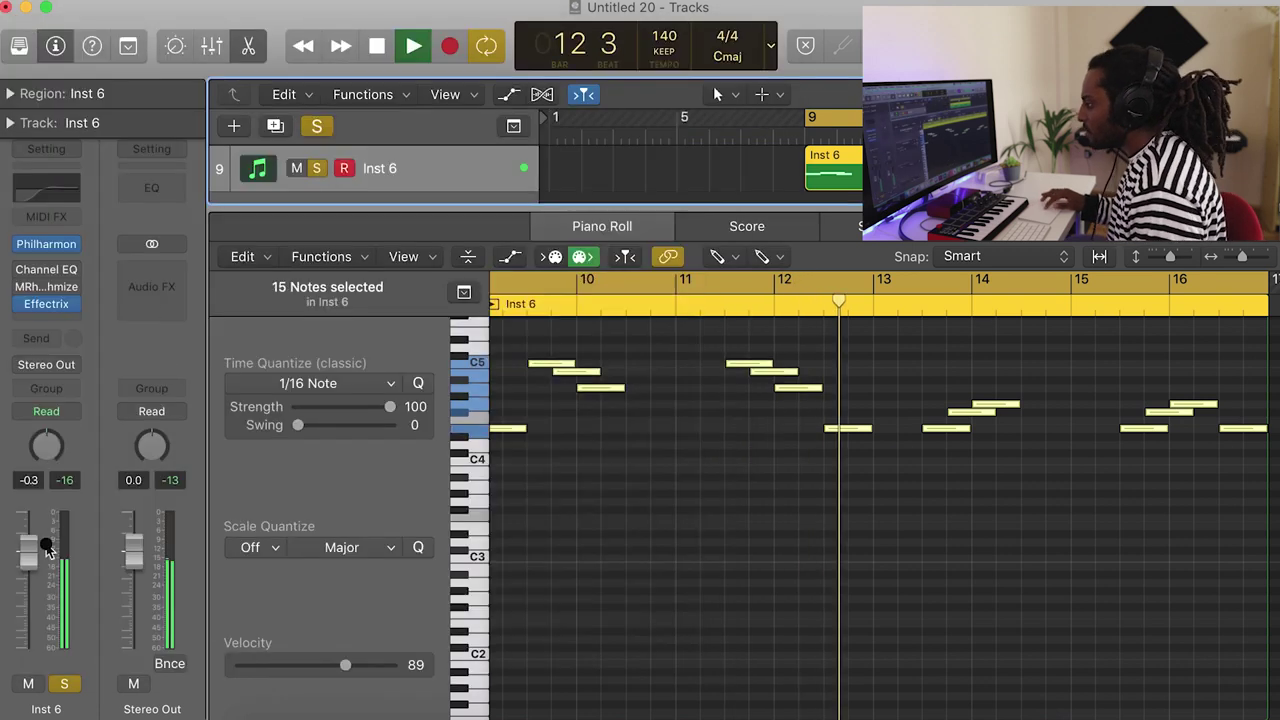
- Boost the high shelf of the Inst 6 Channel EQ by 4.5 dB at 7300 Hz and close the EQ
mouse_move(38, 272)
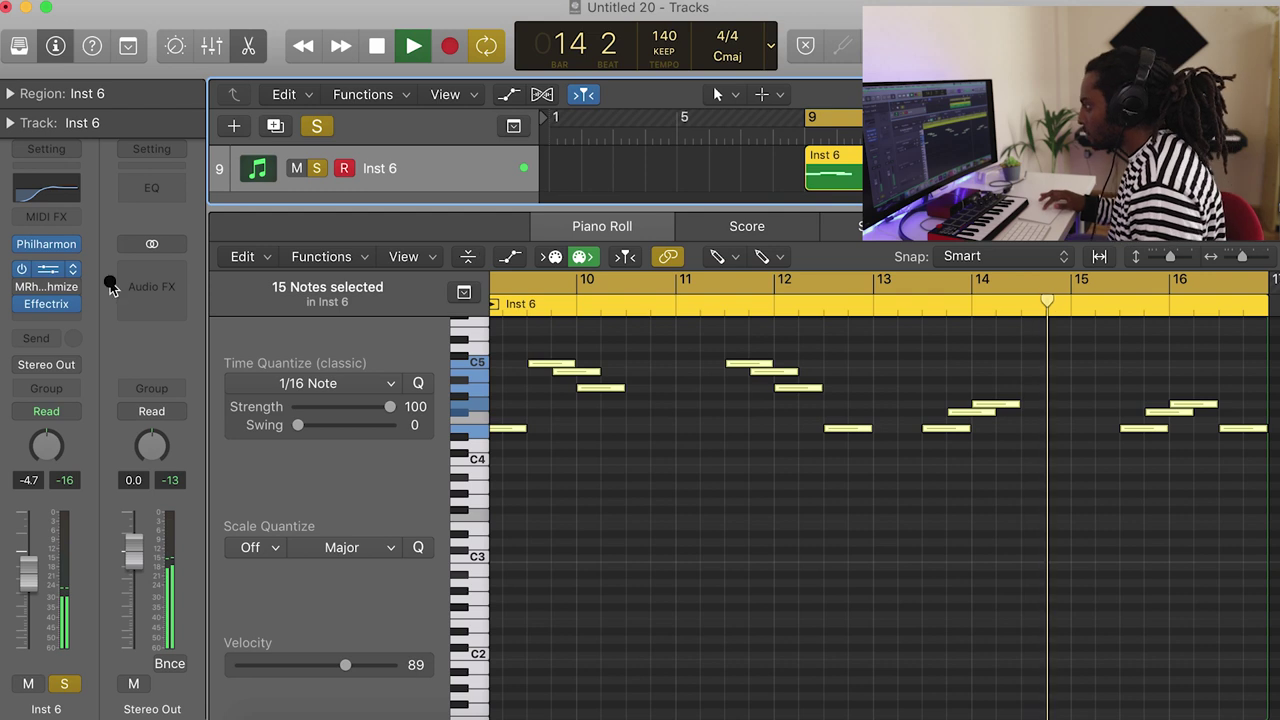
left_click(70, 272)
left_click_drag(866, 292, 851, 262)
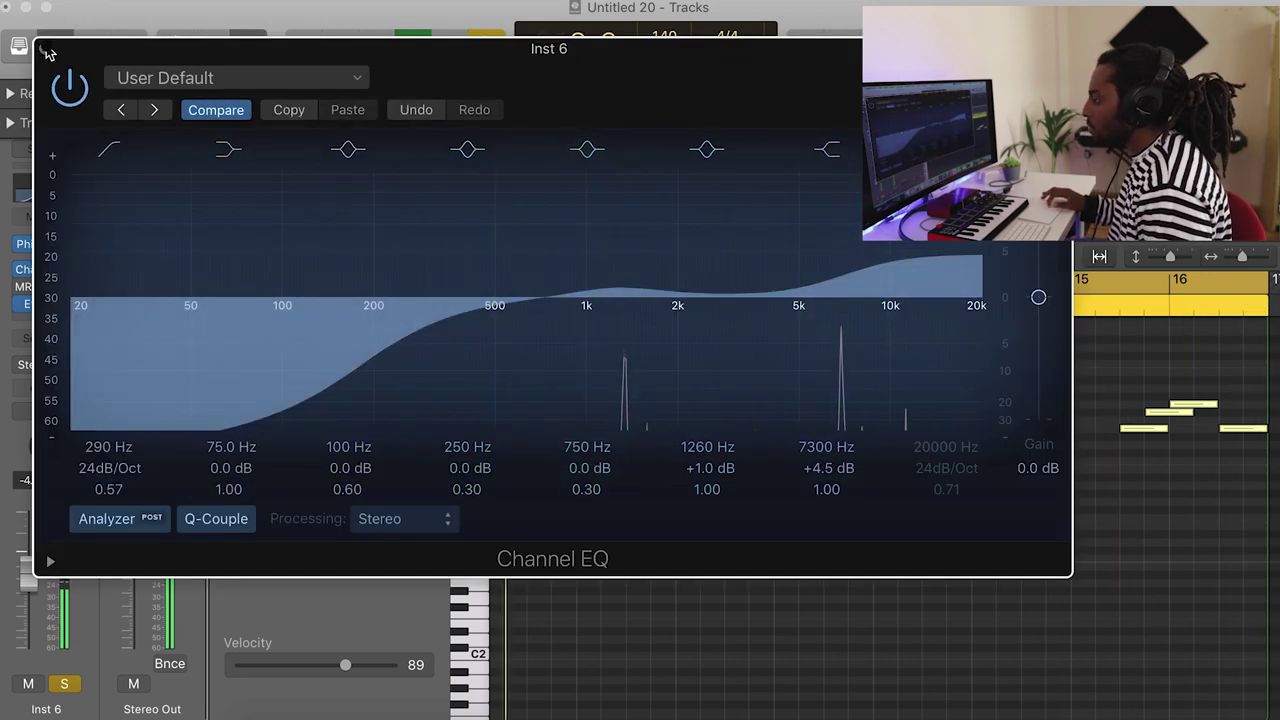
left_click(45, 48)
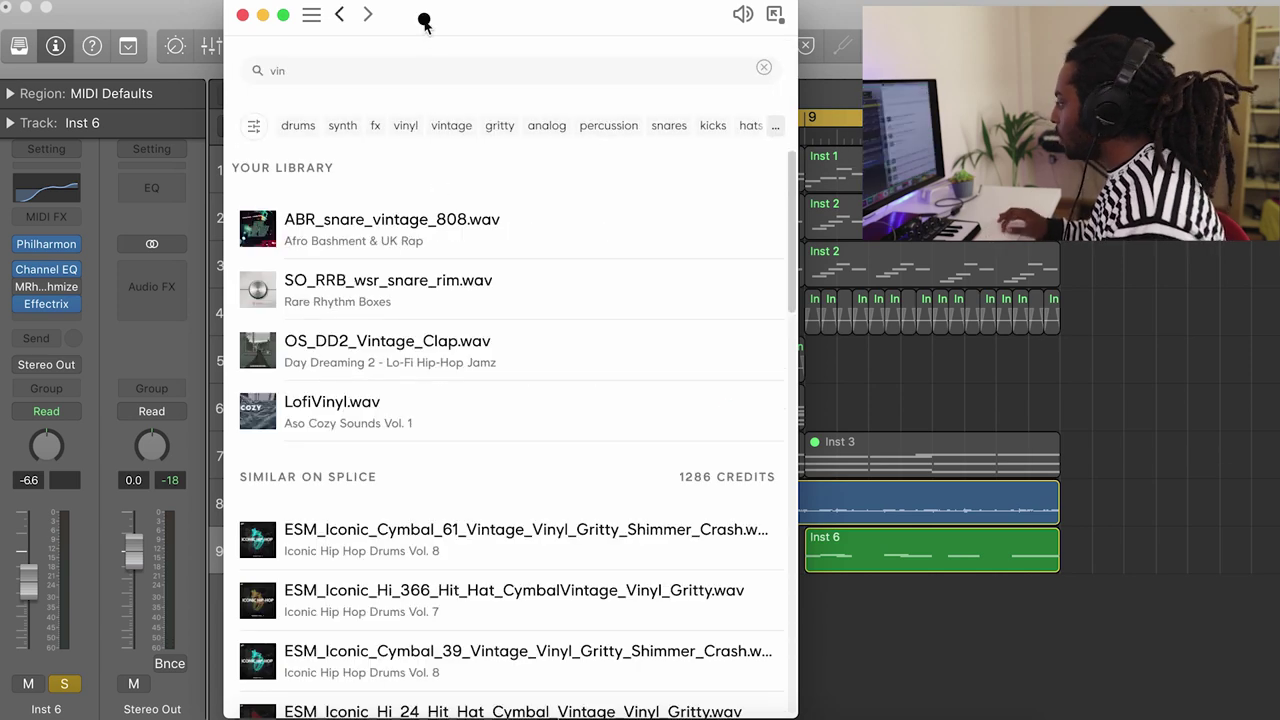
- Add LofiVinyl.wav from Splice to a new track at bar 1 and repeat its region twice
left_click_drag(423, 20, 1069, 20)
left_click_drag(963, 408, 568, 600)
left_click(512, 600)
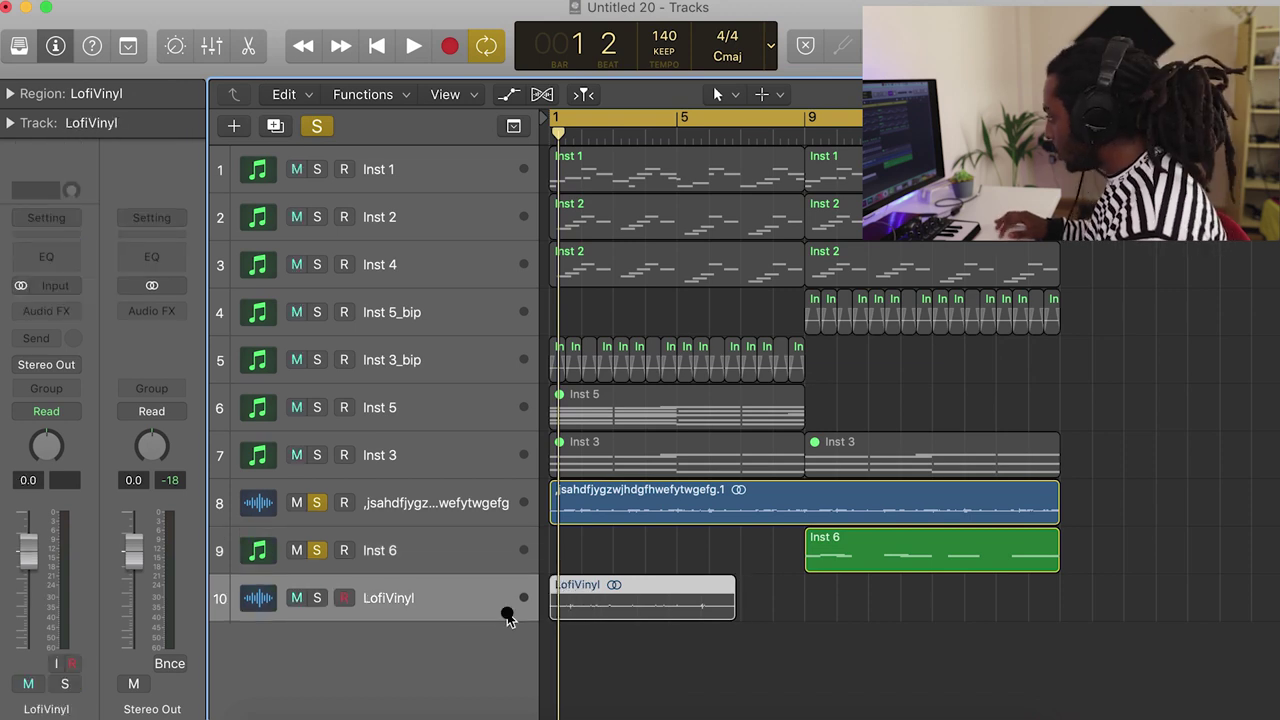
key("super+r")
key("super+r")
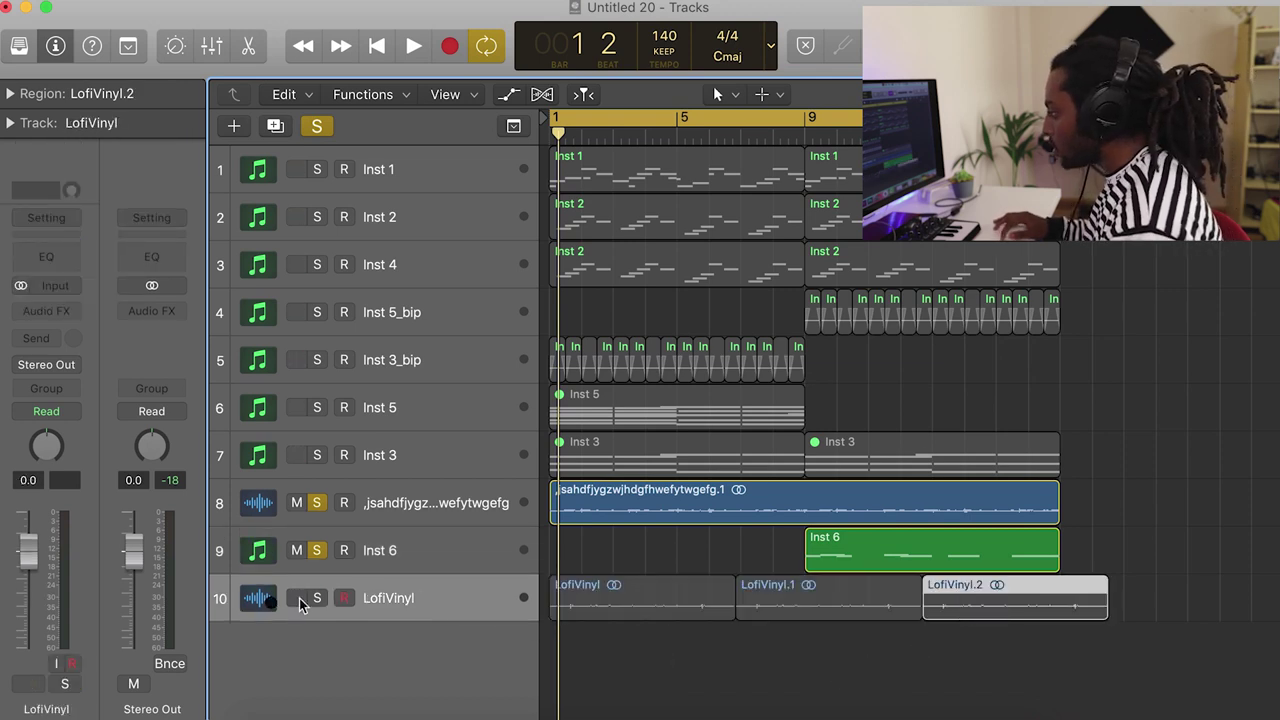
- Solo the LofiVinyl track alongside the others and lower its volume during playback
left_click(316, 598)
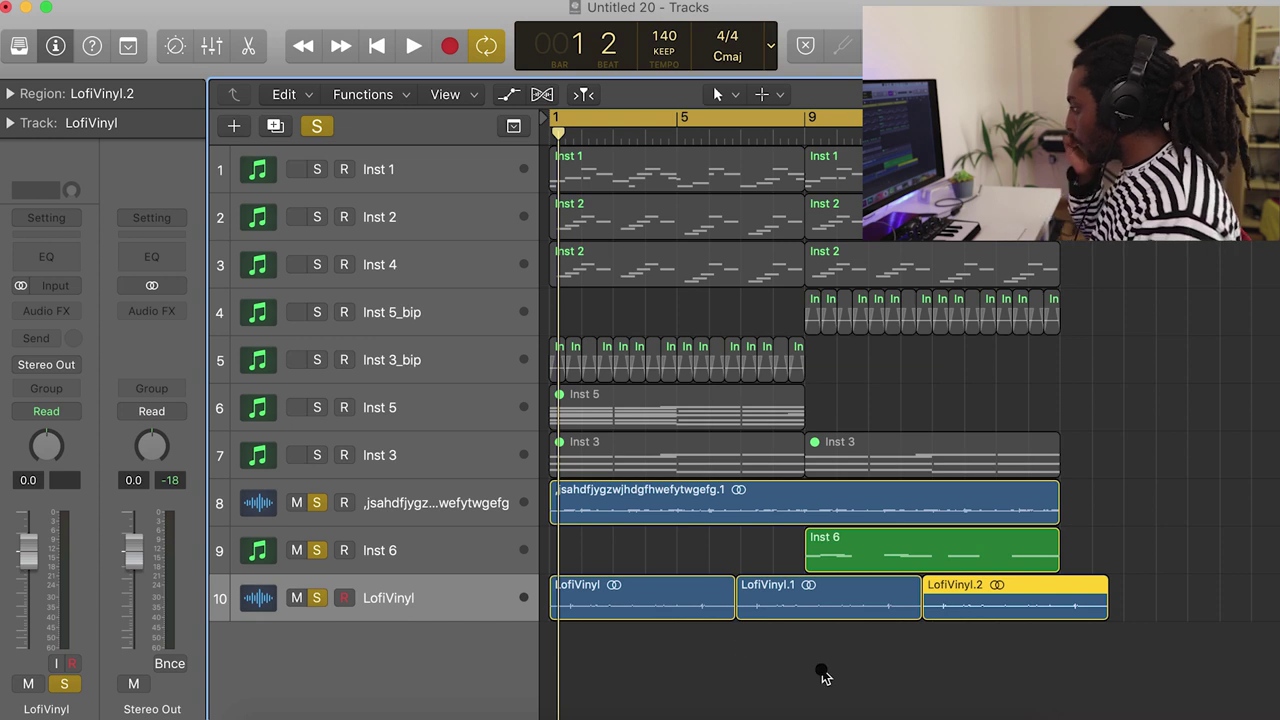
key("space")
left_click_drag(46, 537, 40, 600)
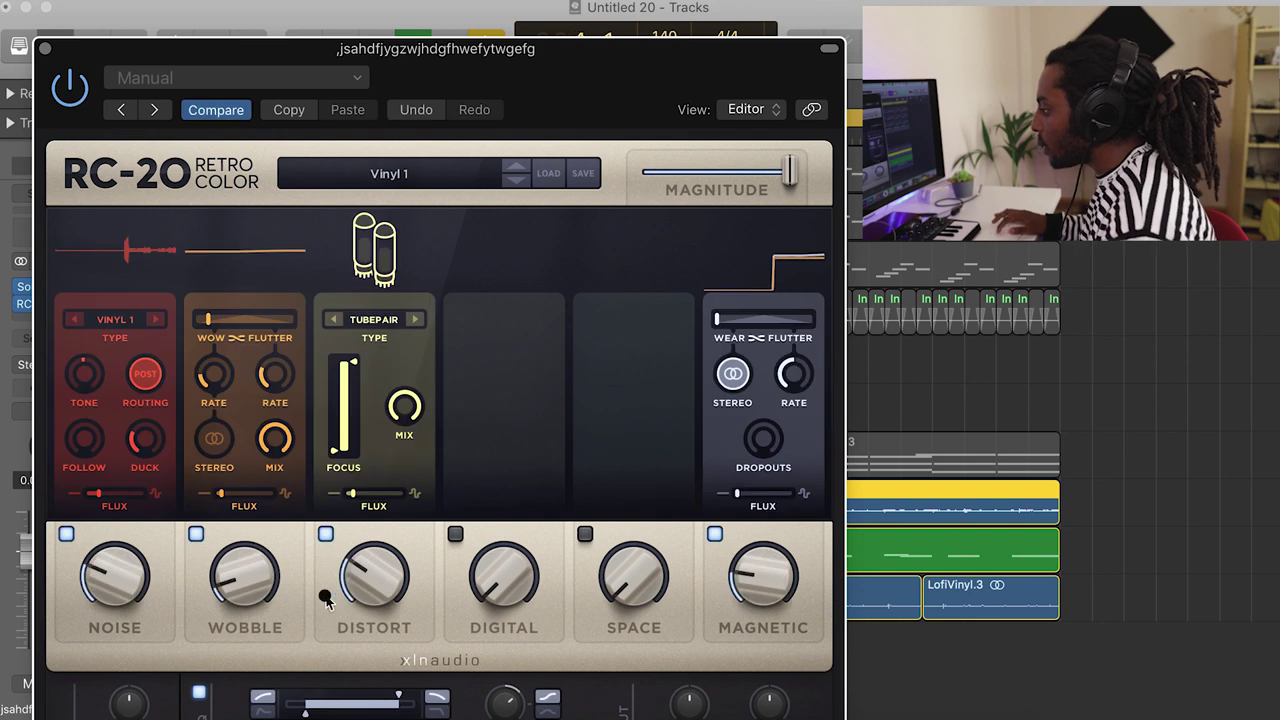
- Switch off the Noise, Distort and Magnetic modules in RC-20 on the bounced audio track, leaving Wobble on, and close it
left_click(66, 535)
left_click(326, 534)
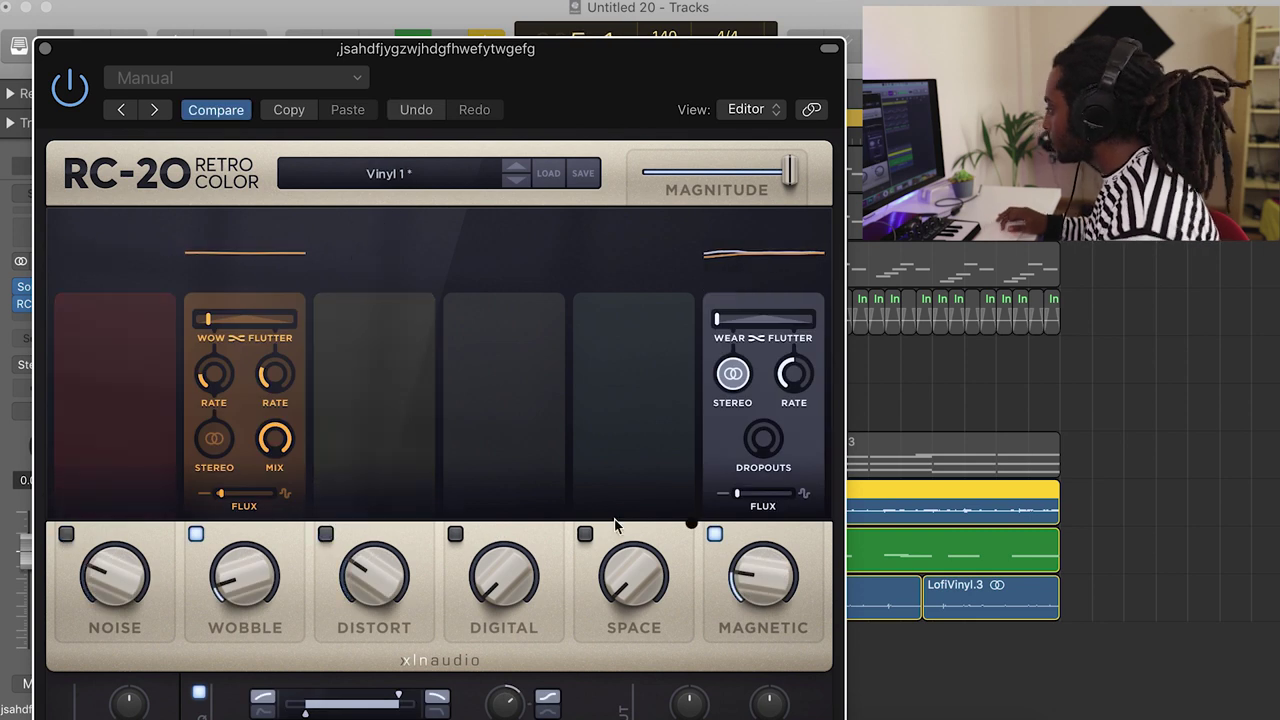
left_click(714, 537)
mouse_move(228, 566)
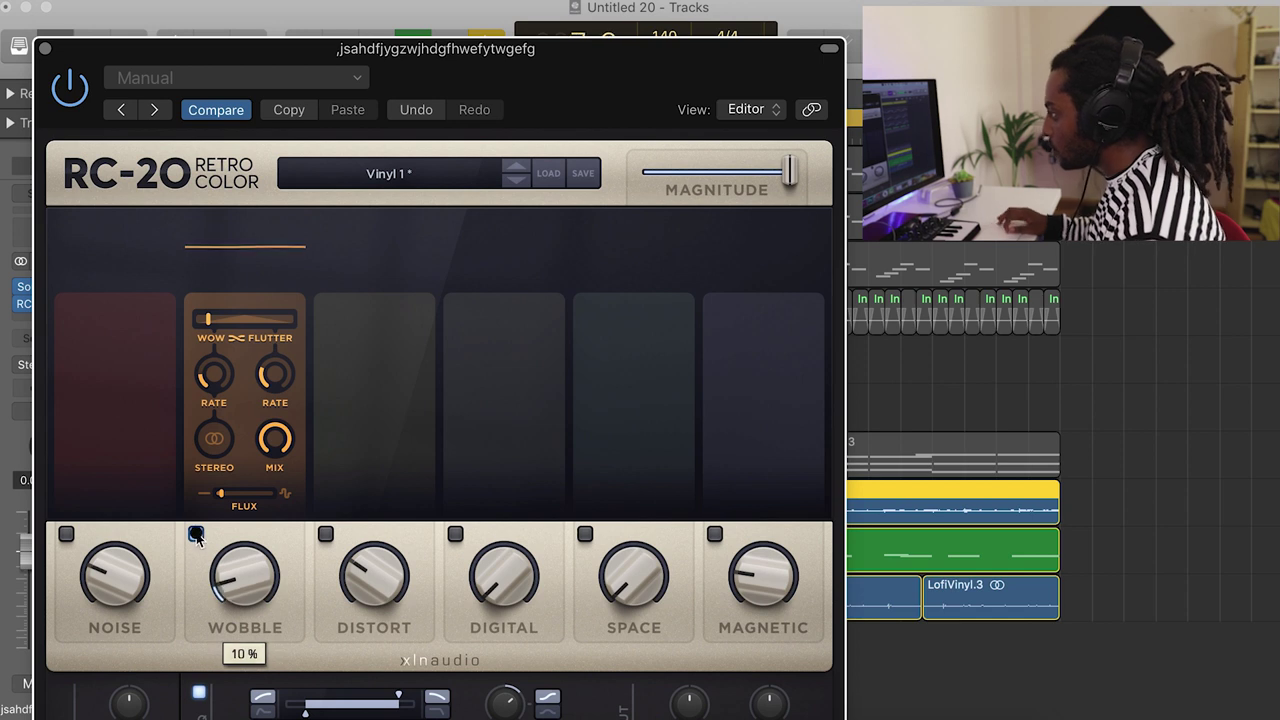
left_click(44, 50)
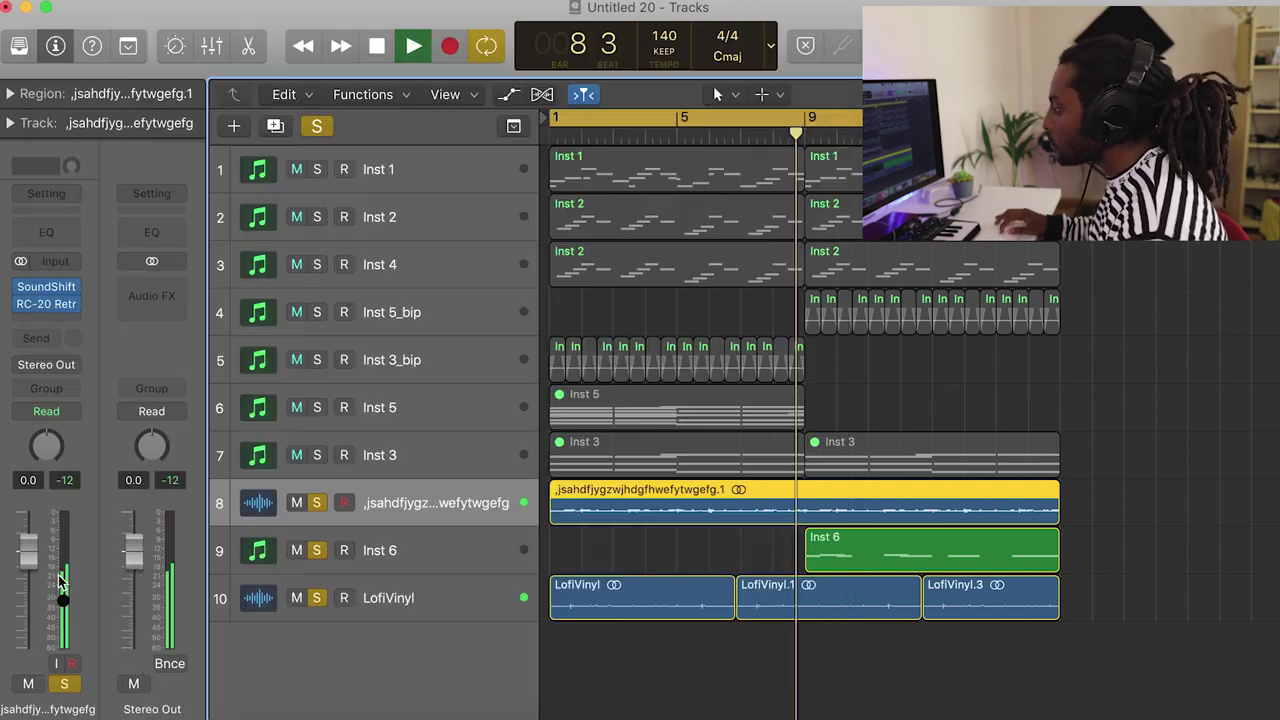